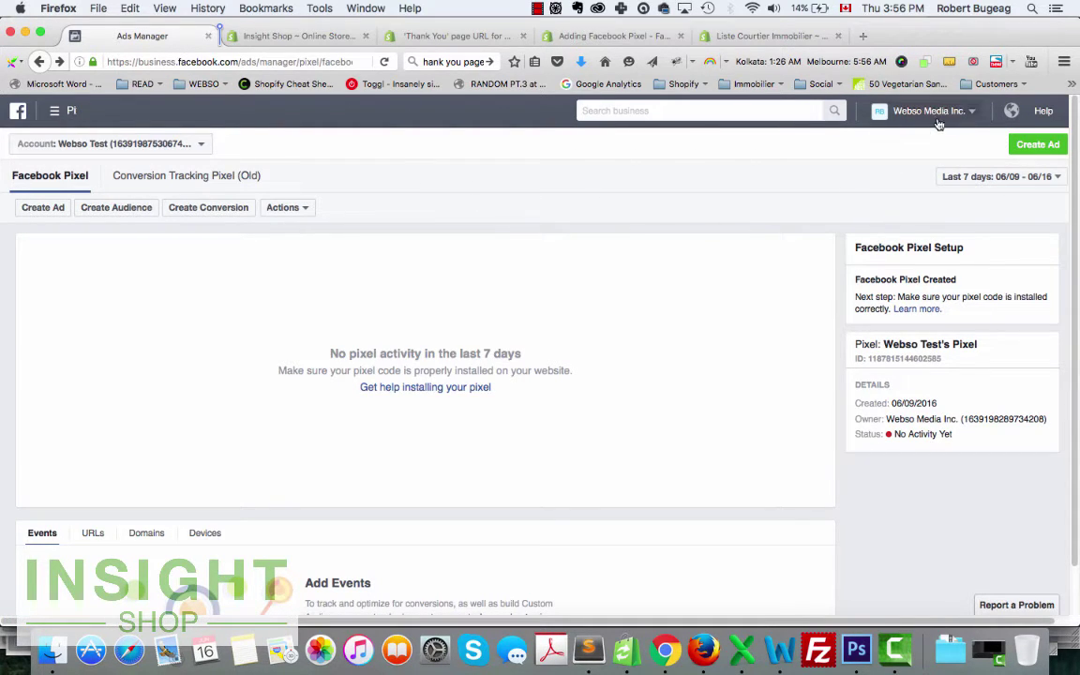
{"action": "left_click", "coordinate": [55, 111]}
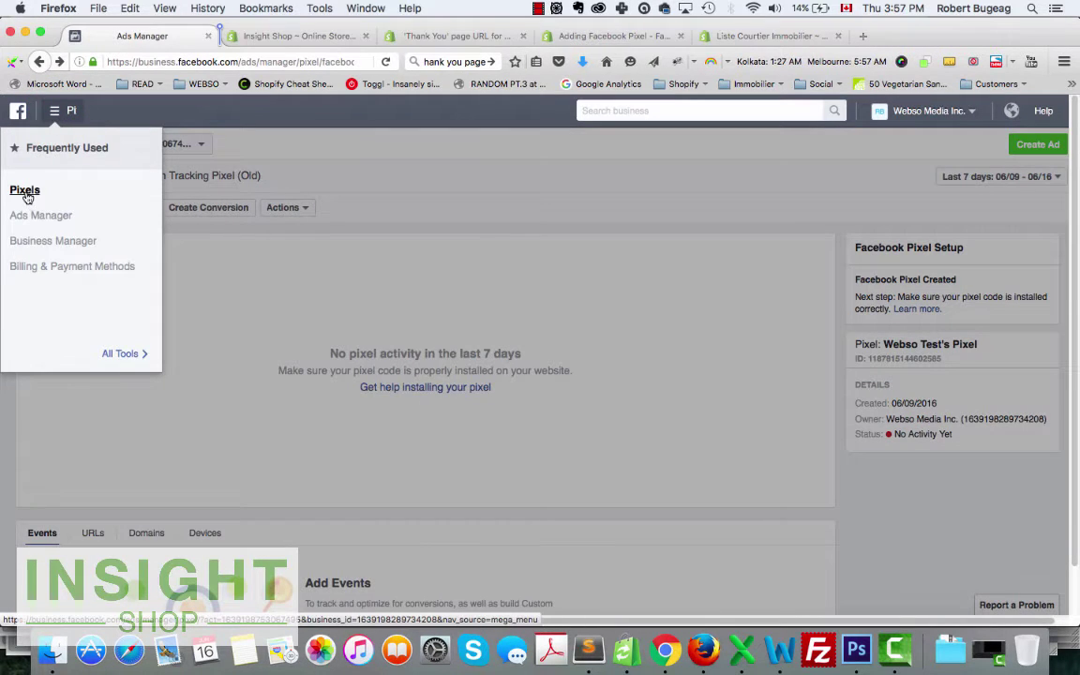
{"action": "mouse_move", "coordinate": [111, 354]}
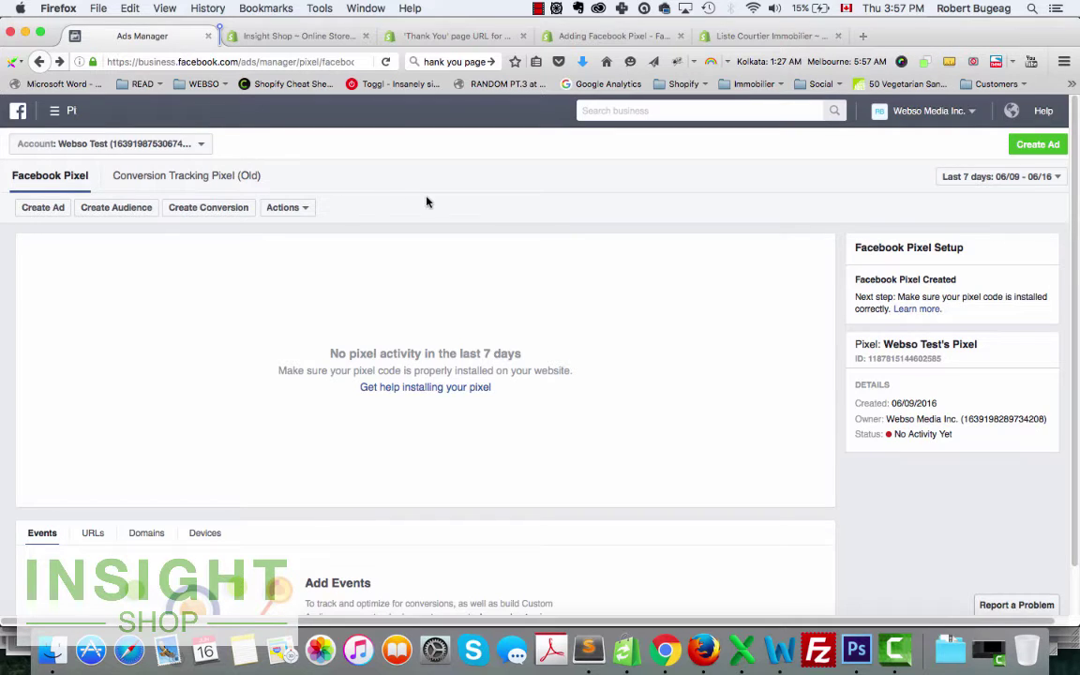
{"action": "left_click", "coordinate": [973, 110]}
{"action": "left_click", "coordinate": [697, 184]}
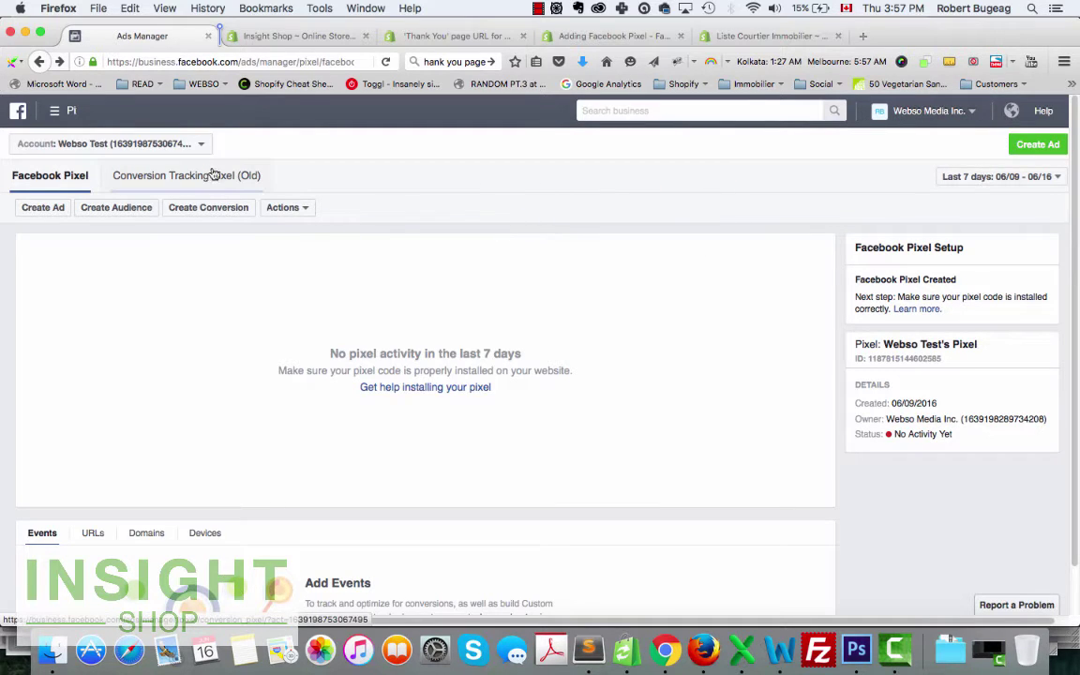
{"action": "double_click", "coordinate": [904, 358]}
{"action": "key", "text": "super+c"}
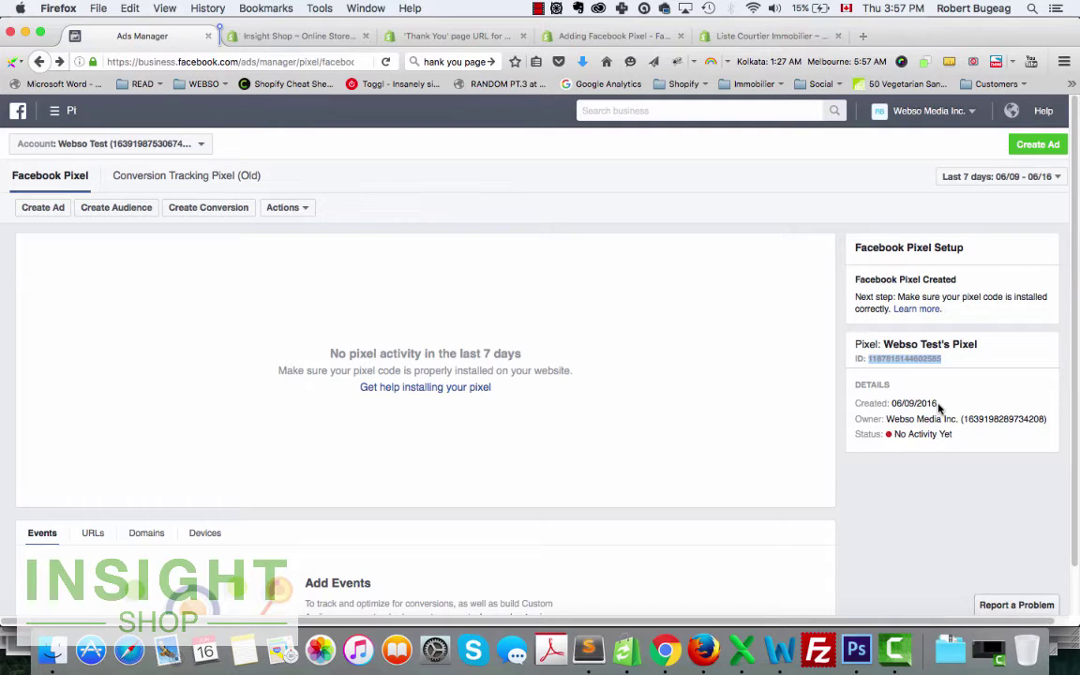
Step: Open the Online Store channel's preferences in the Liste Courtier Immobilier Shopify admin
{"action": "left_click", "coordinate": [298, 37]}
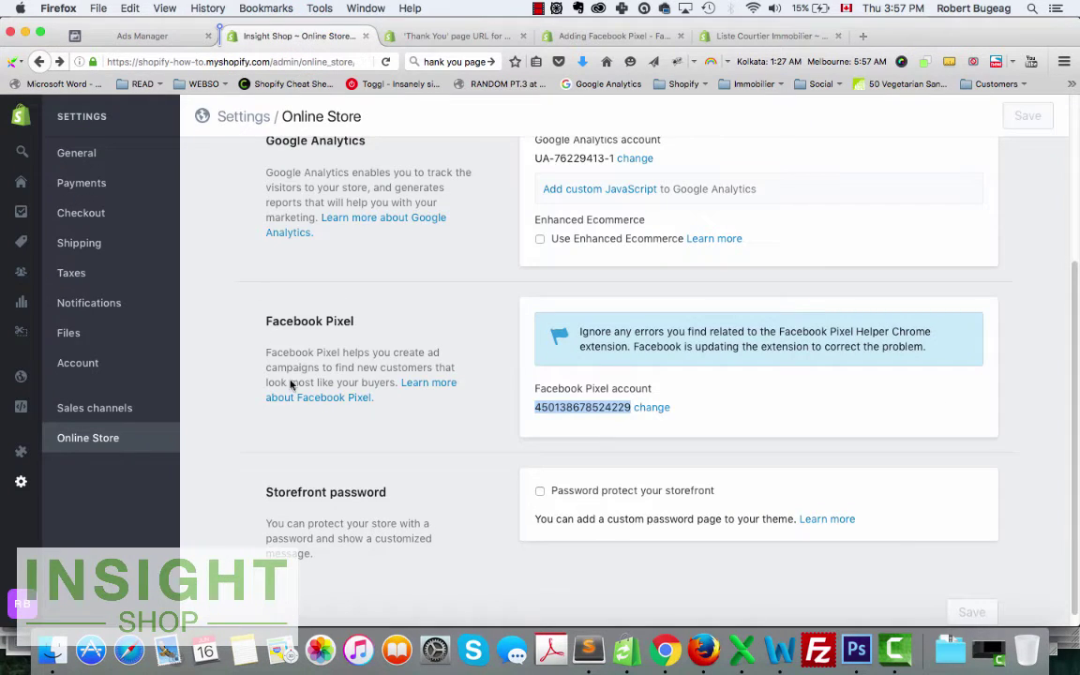
{"action": "mouse_move", "coordinate": [2, 456]}
{"action": "left_click", "coordinate": [765, 35]}
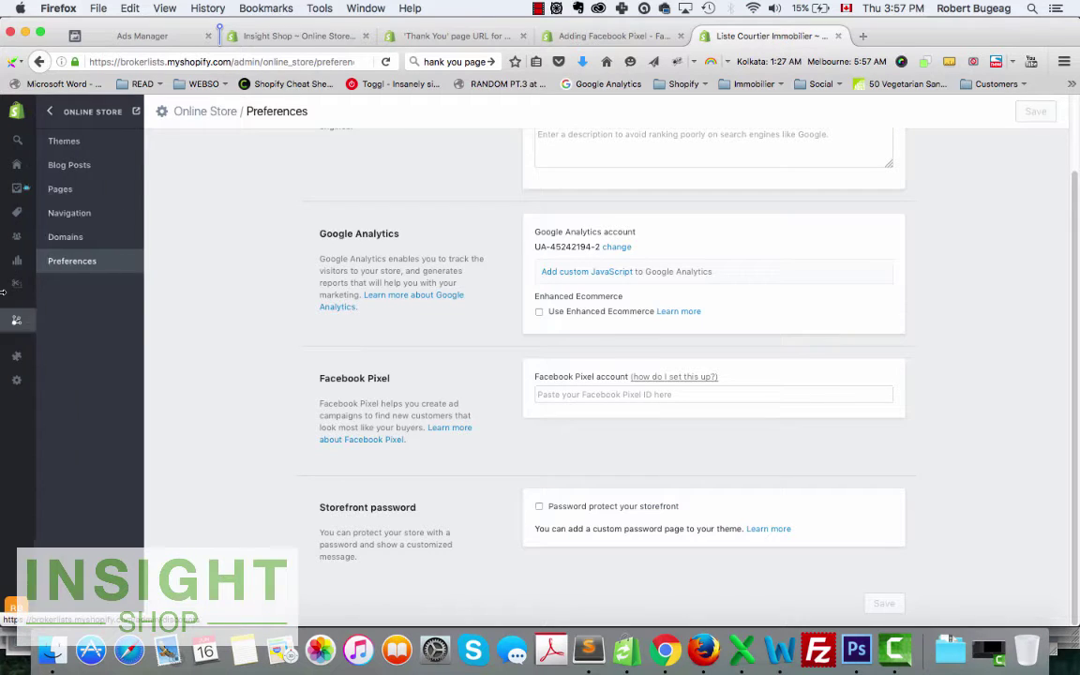
{"action": "mouse_move", "coordinate": [17, 283]}
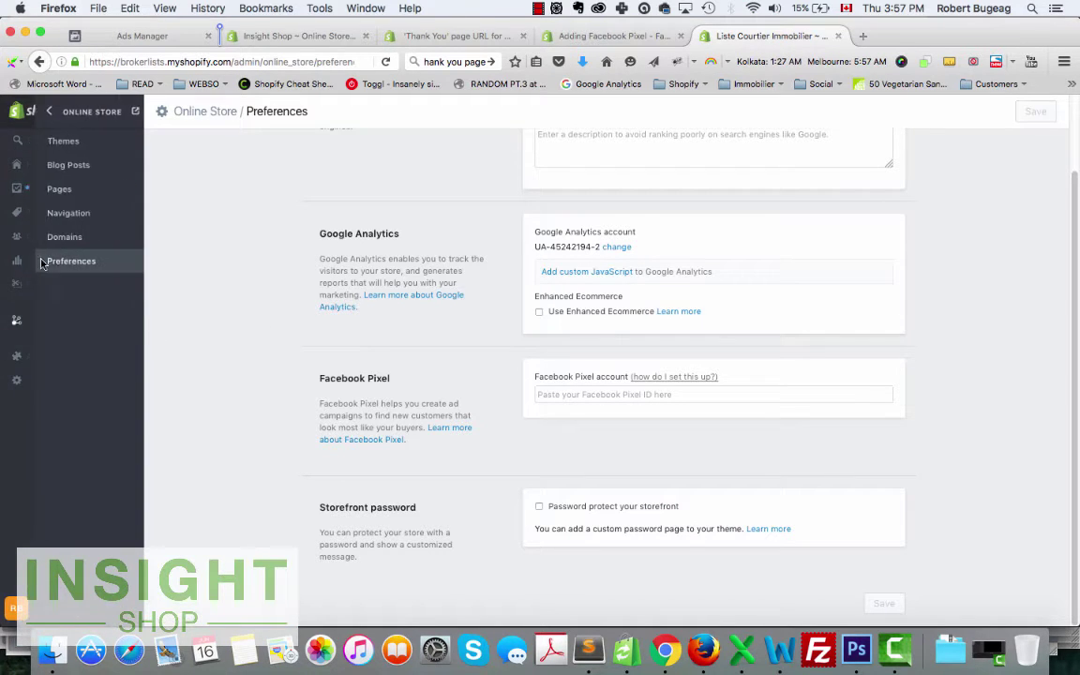
{"action": "left_click", "coordinate": [71, 327]}
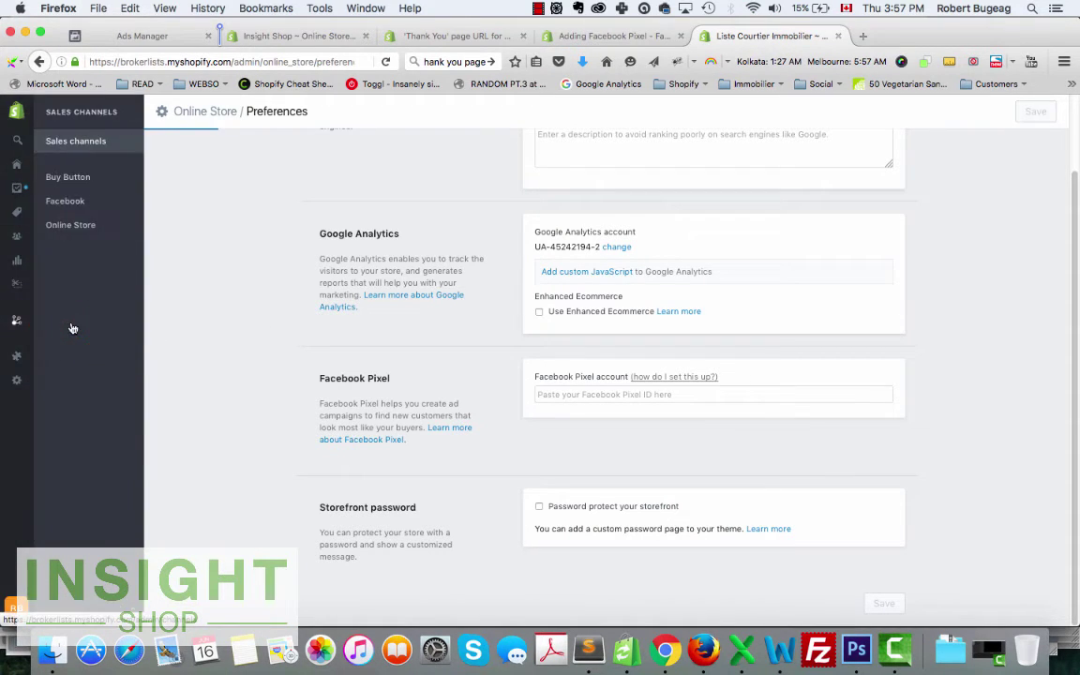
{"action": "left_click", "coordinate": [78, 136]}
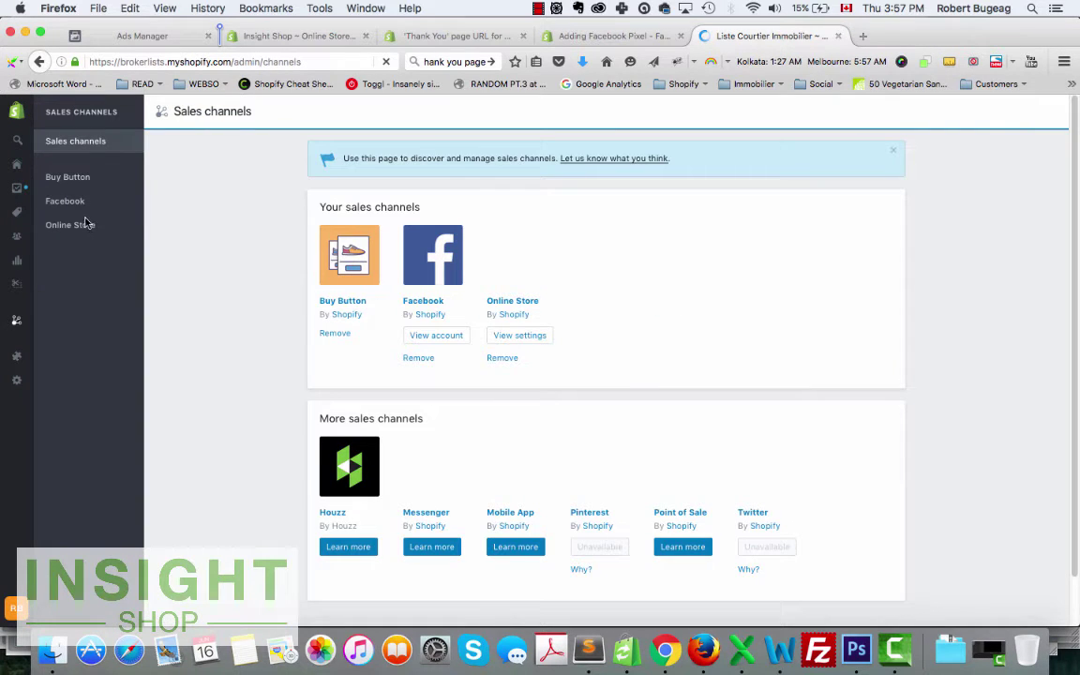
{"action": "left_click", "coordinate": [59, 228]}
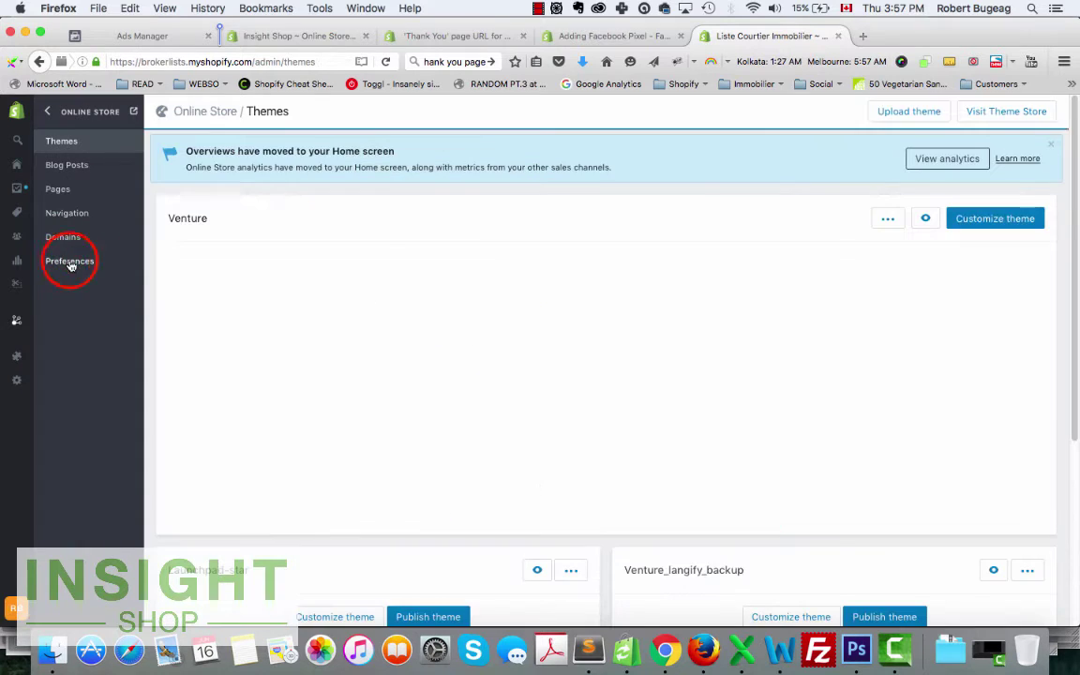
{"action": "left_click", "coordinate": [70, 263]}
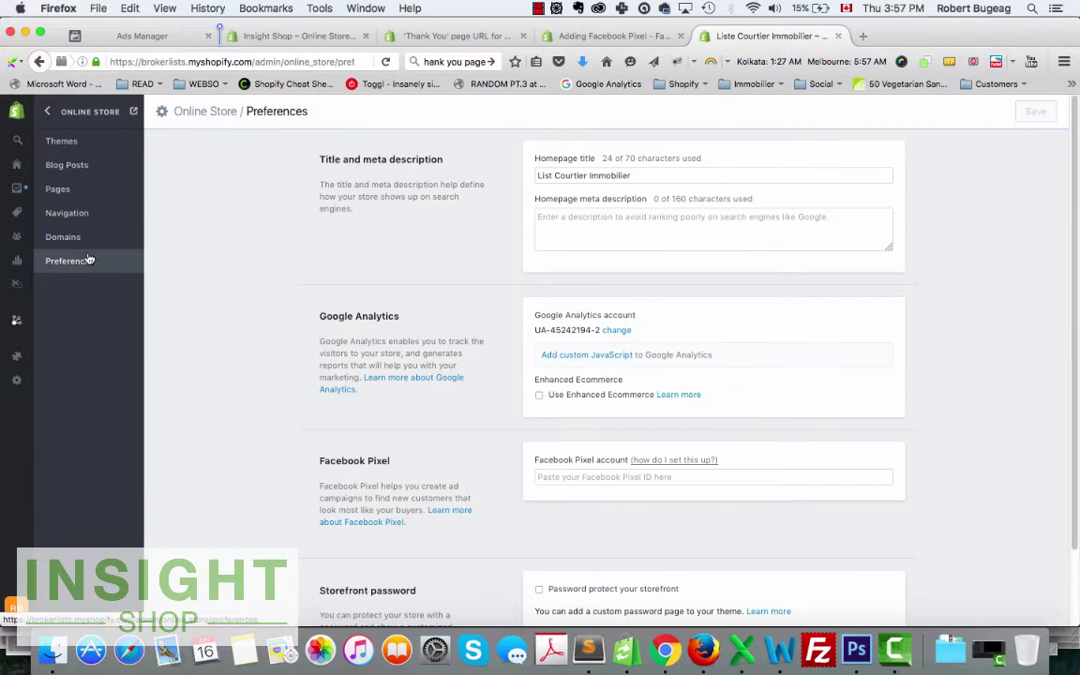
Step: Locate the Facebook Pixel account field in the store preferences and check the address of this page
{"action": "scroll", "coordinate": [464, 418], "scroll_direction": "down", "scroll_amount": 1}
{"action": "scroll", "coordinate": [459, 429], "scroll_direction": "down", "scroll_amount": 1}
{"action": "left_click", "coordinate": [544, 429]}
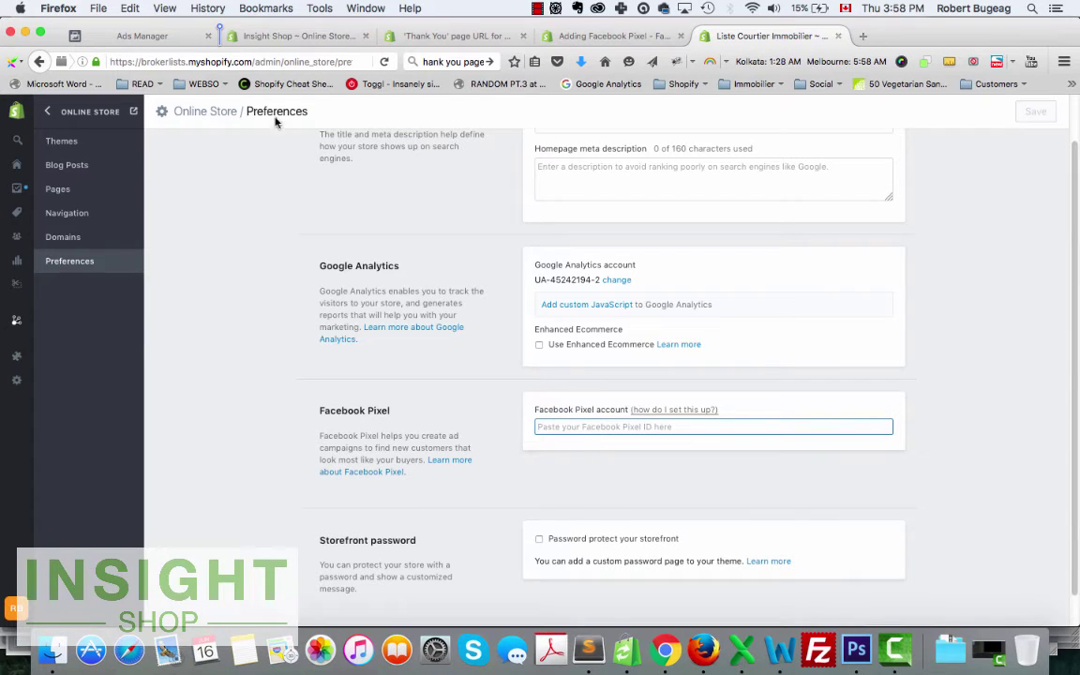
{"action": "left_click", "coordinate": [179, 62]}
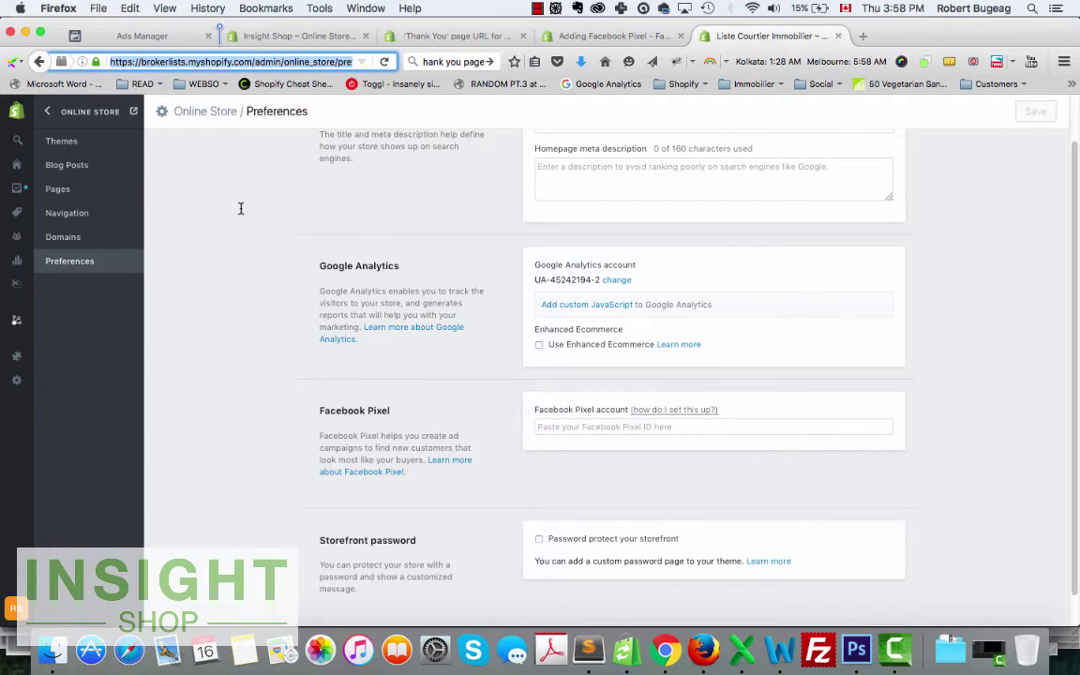
Step: In Insight Shop's Online Store settings, replace the Facebook Pixel account ID with the copied pixel ID
{"action": "left_click", "coordinate": [274, 38]}
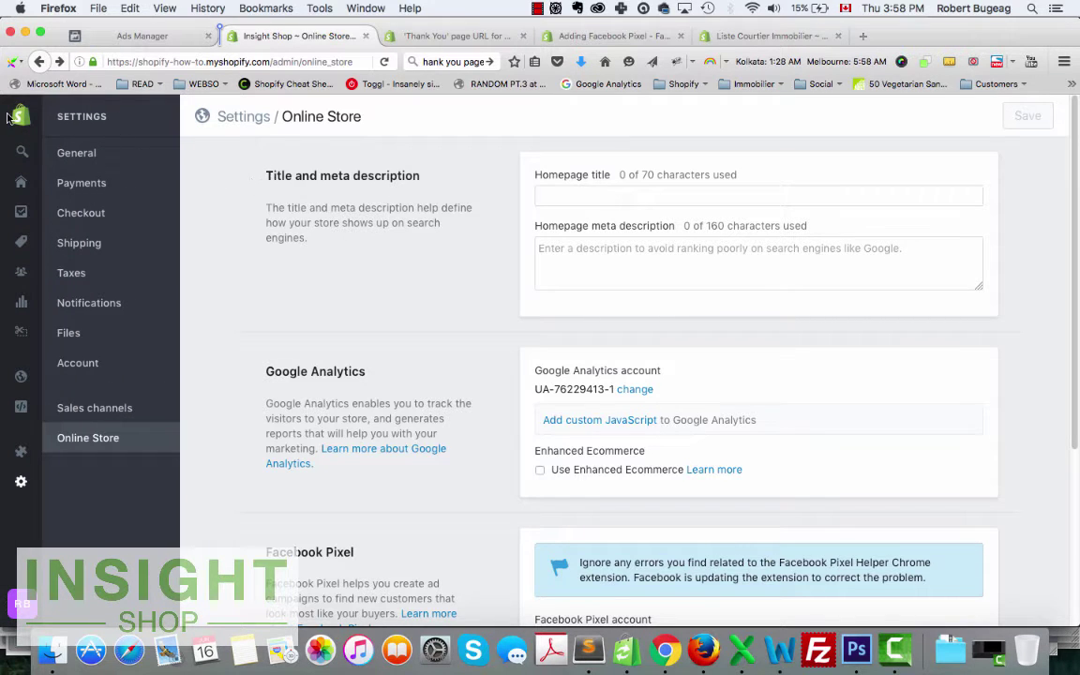
{"action": "mouse_move", "coordinate": [19, 118]}
{"action": "scroll", "coordinate": [439, 292], "scroll_direction": "down", "scroll_amount": 5}
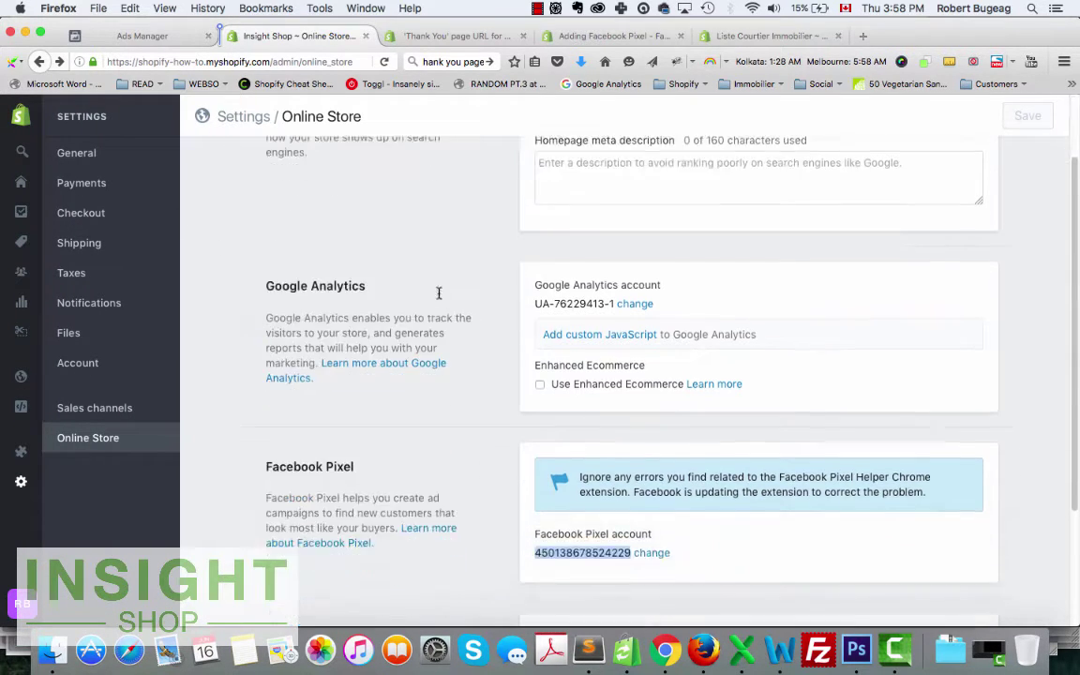
{"action": "double_click", "coordinate": [566, 438]}
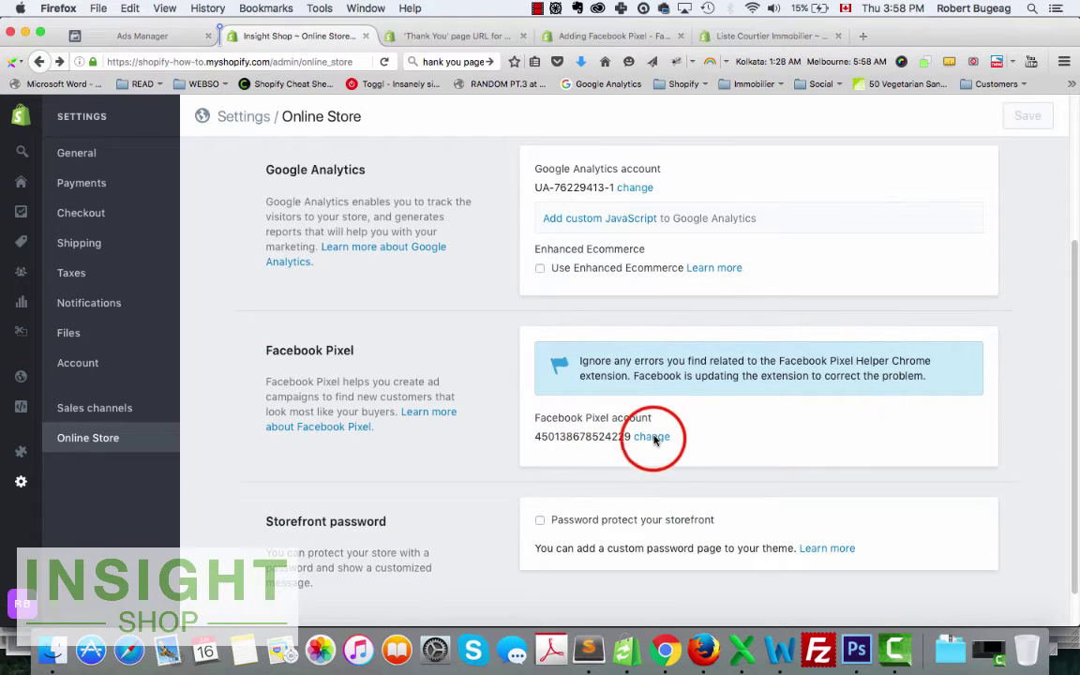
{"action": "left_click", "coordinate": [653, 437]}
{"action": "left_click", "coordinate": [588, 443]}
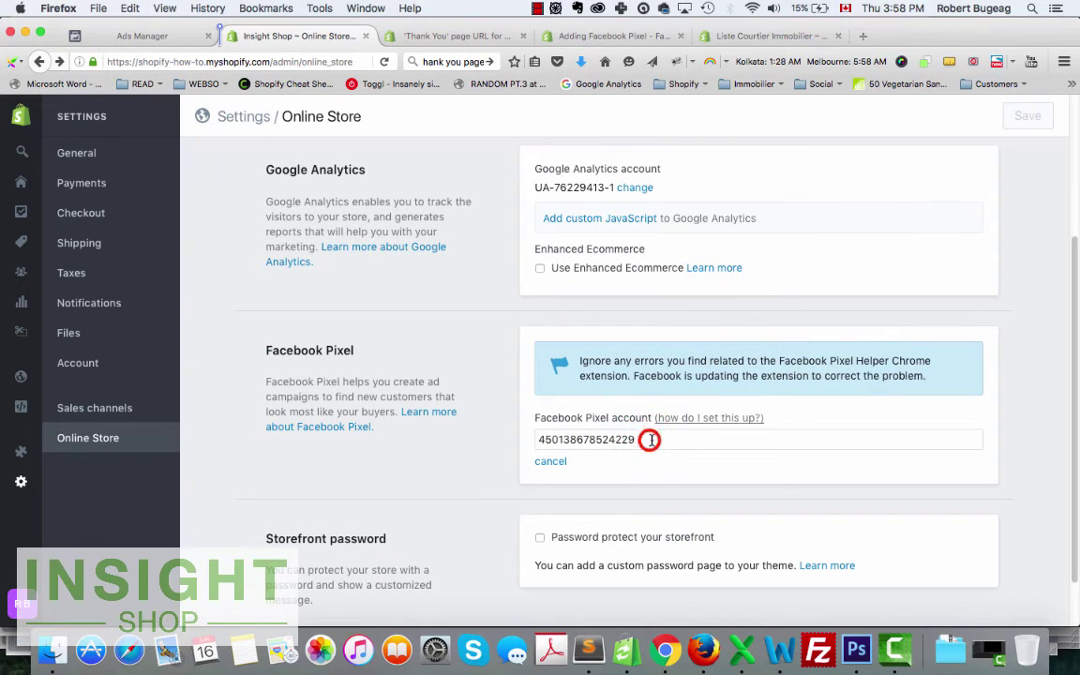
{"action": "left_click_drag", "start_coordinate": [646, 439], "coordinate": [488, 438]}
{"action": "key", "text": "super+v"}
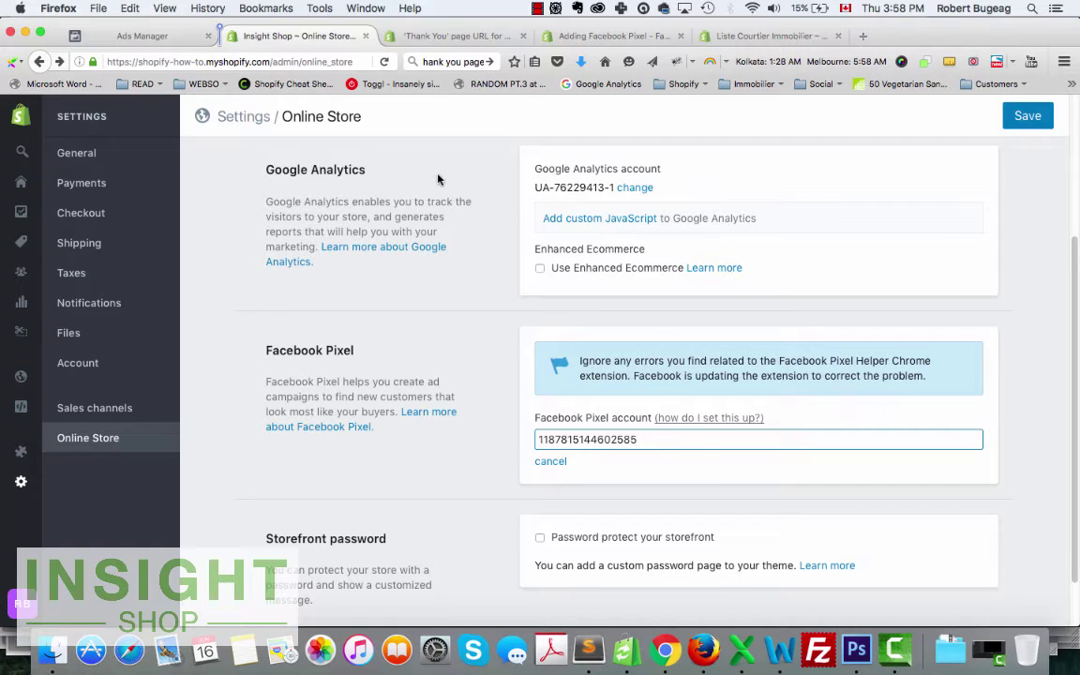
{"action": "left_click", "coordinate": [145, 36]}
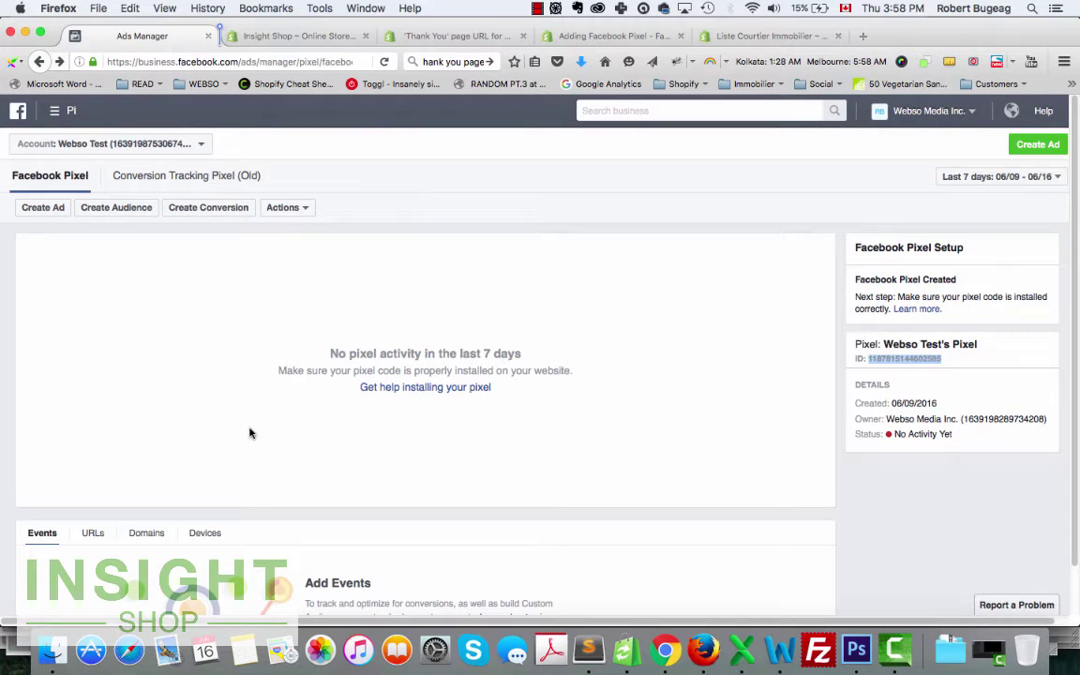
{"action": "mouse_move", "coordinate": [953, 444]}
{"action": "left_mouse_down"}
{"action": "mouse_move", "coordinate": [962, 435]}
{"action": "mouse_move", "coordinate": [901, 434]}
{"action": "left_mouse_up"}
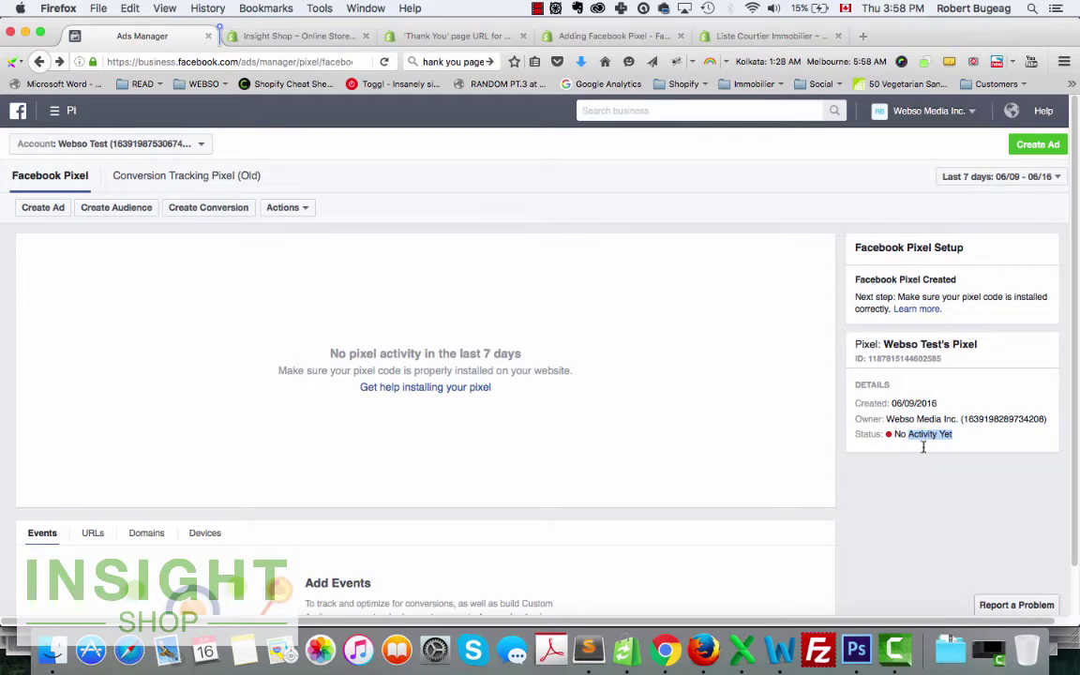
{"action": "left_click_drag", "start_coordinate": [904, 496], "coordinate": [911, 431]}
{"action": "left_click", "coordinate": [934, 434]}
Step: Switch to Chrome, review the Facebook Pixel Helper documentation page and check that page with the Pixel Helper extension
{"action": "left_click", "coordinate": [664, 650]}
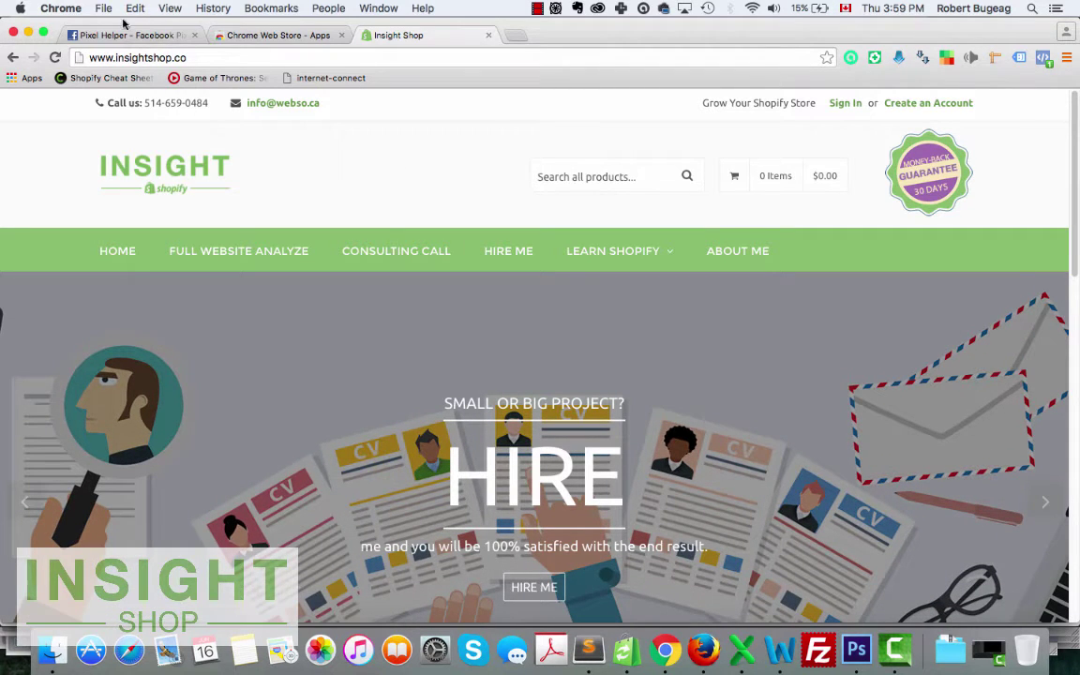
{"action": "left_click", "coordinate": [253, 37]}
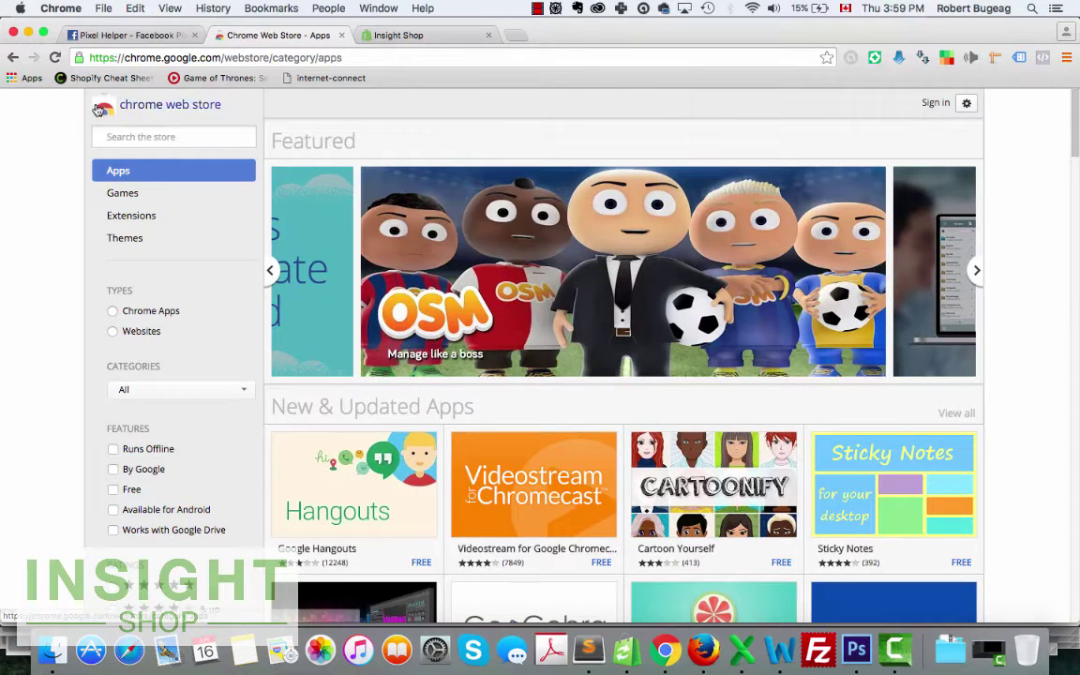
{"action": "left_click", "coordinate": [132, 36]}
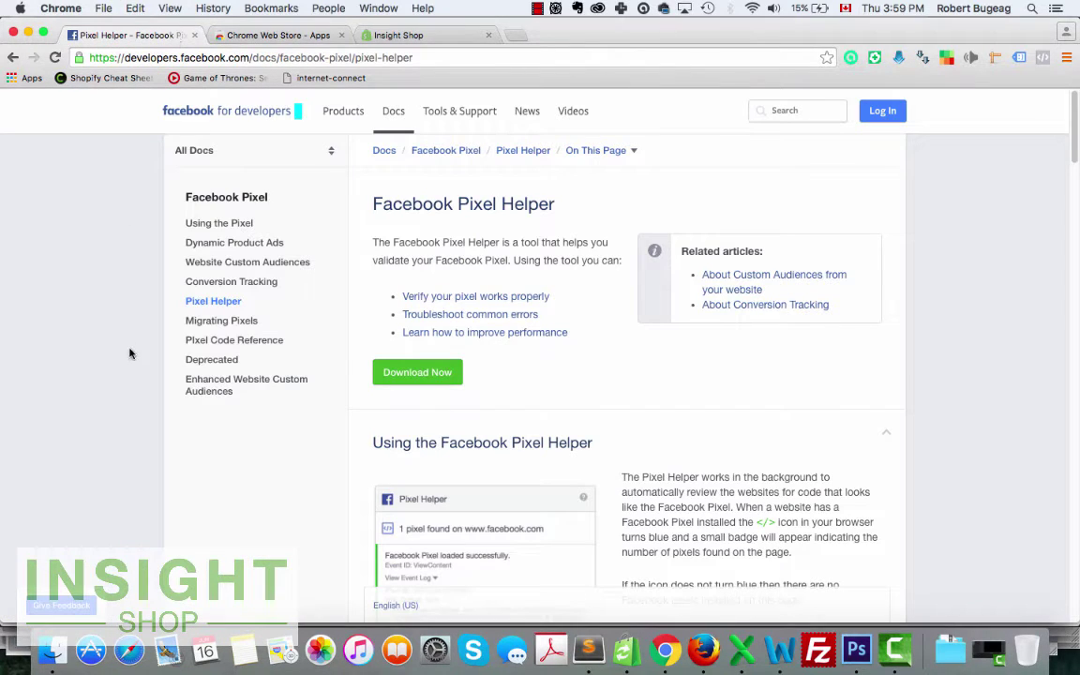
{"action": "left_click", "coordinate": [159, 58]}
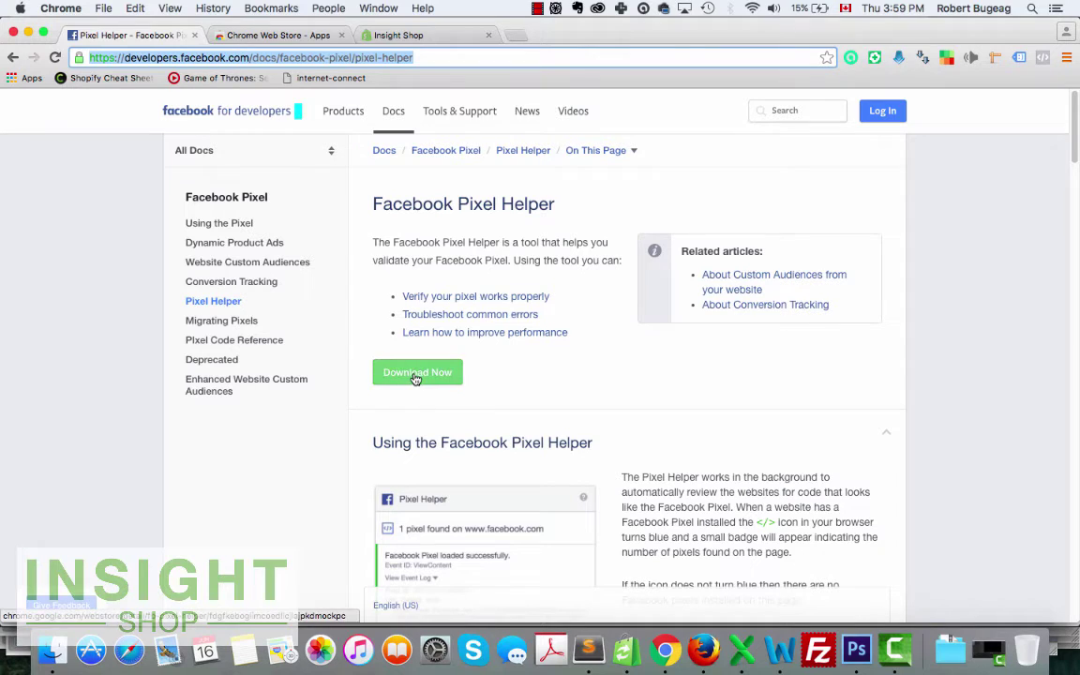
{"action": "left_click", "coordinate": [1043, 59]}
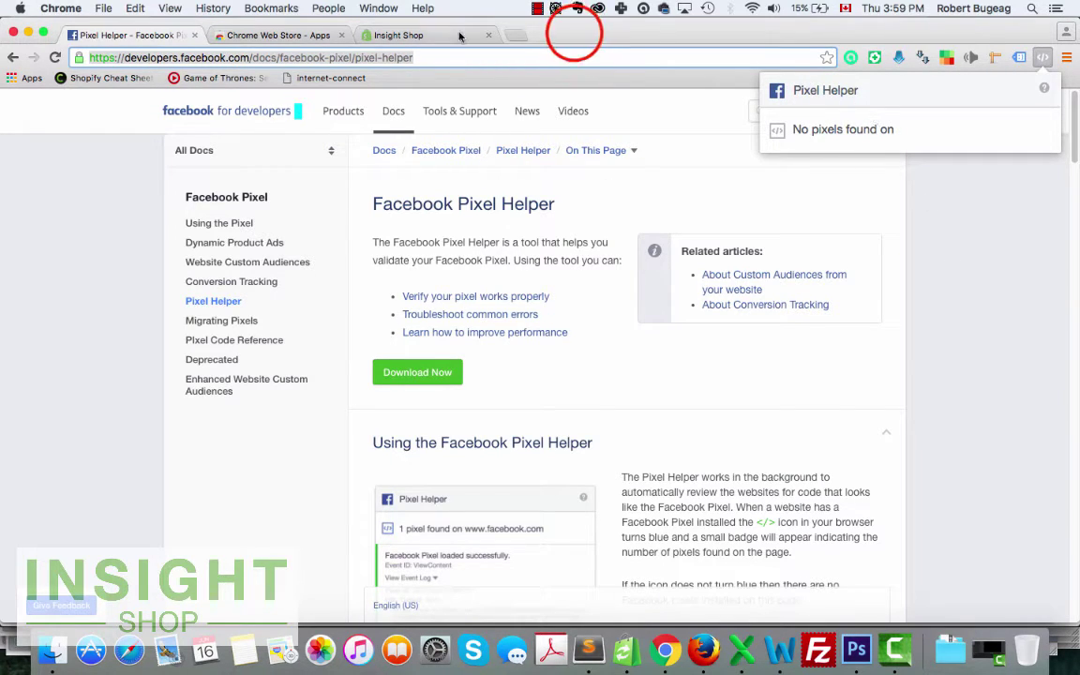
{"action": "left_click", "coordinate": [518, 33]}
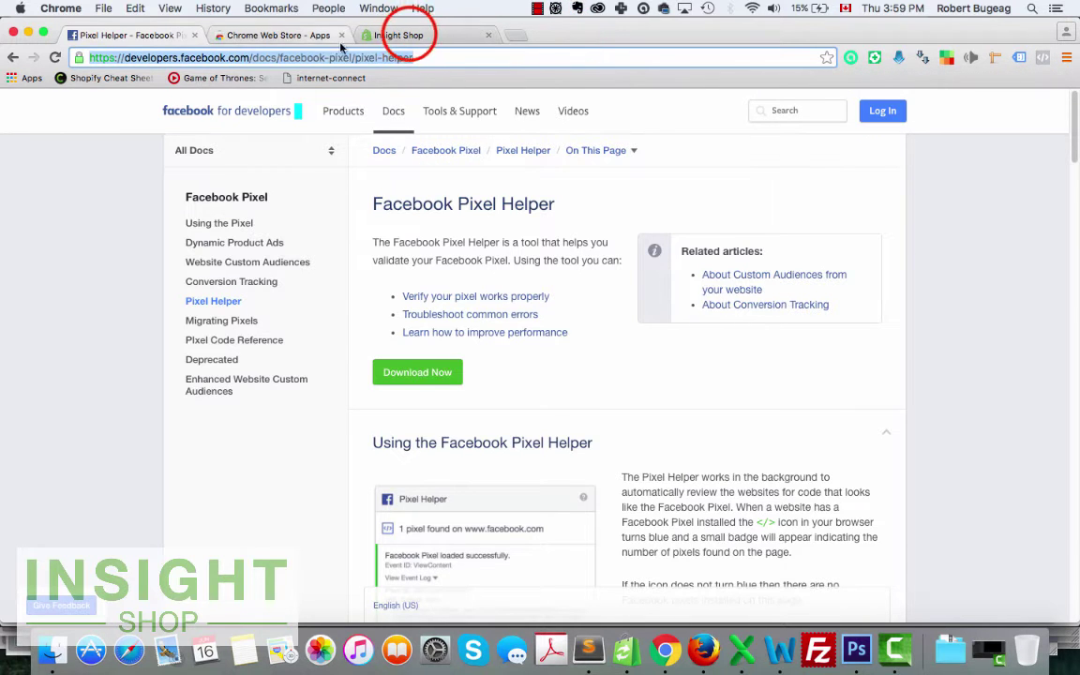
{"action": "left_click", "coordinate": [405, 34]}
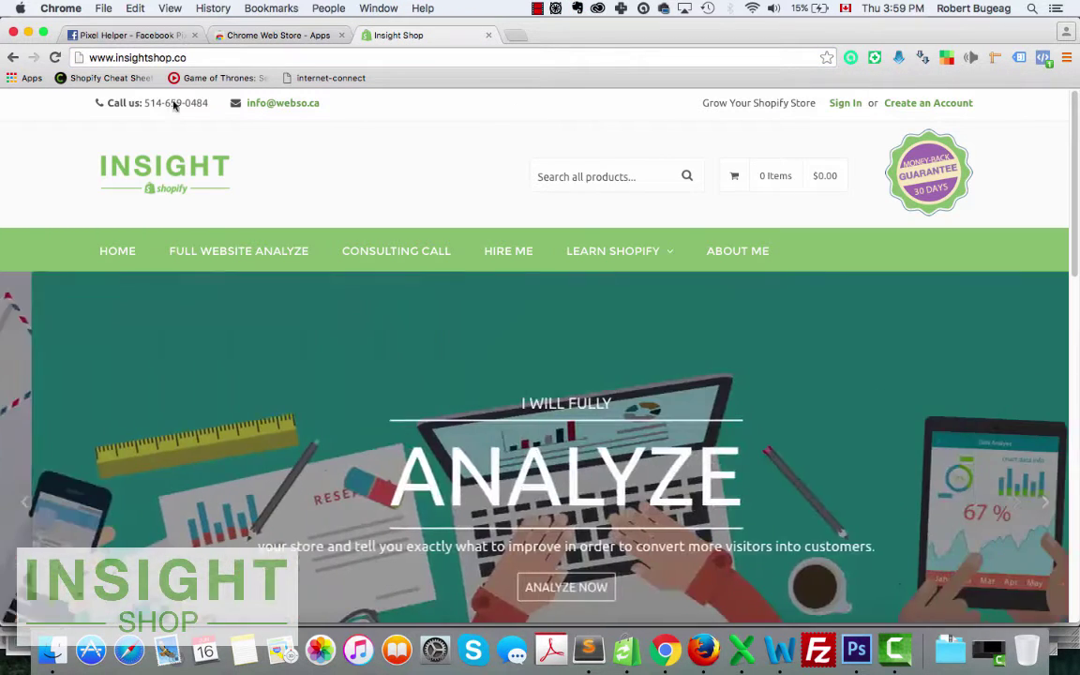
{"action": "left_click", "coordinate": [701, 652]}
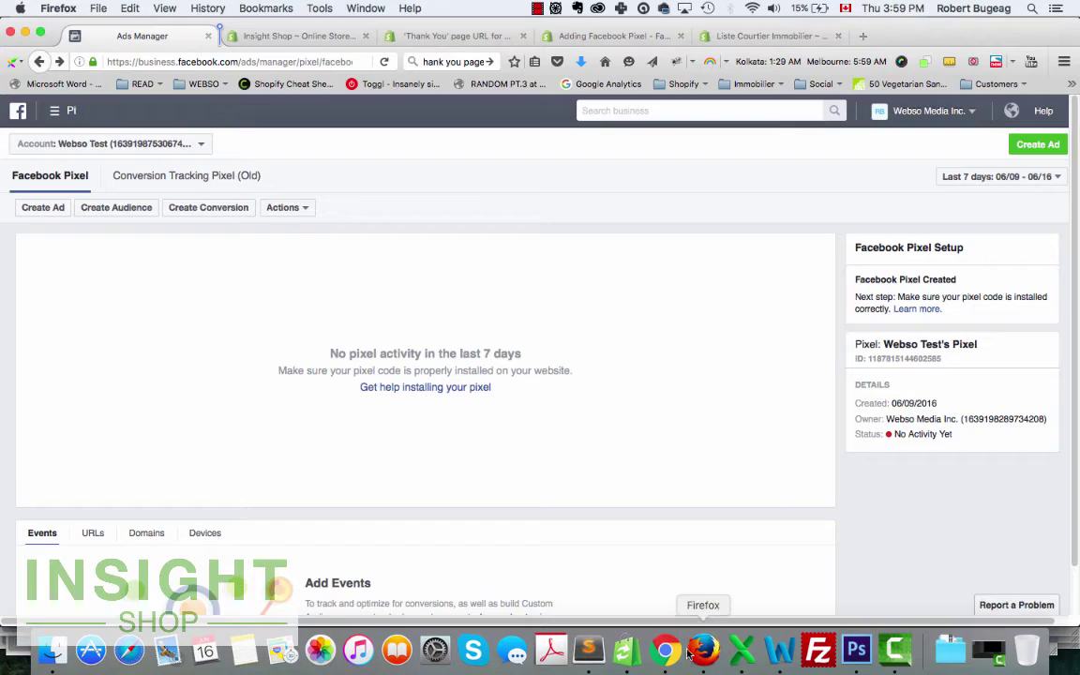
{"action": "left_click", "coordinate": [282, 36]}
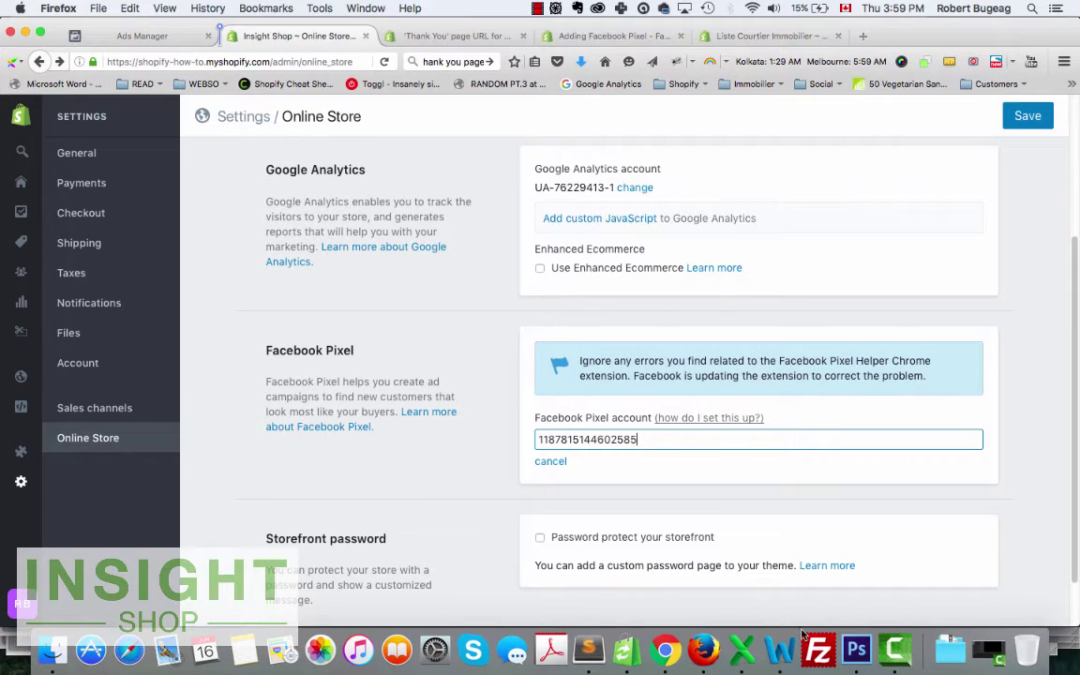
{"action": "left_click", "coordinate": [665, 650]}
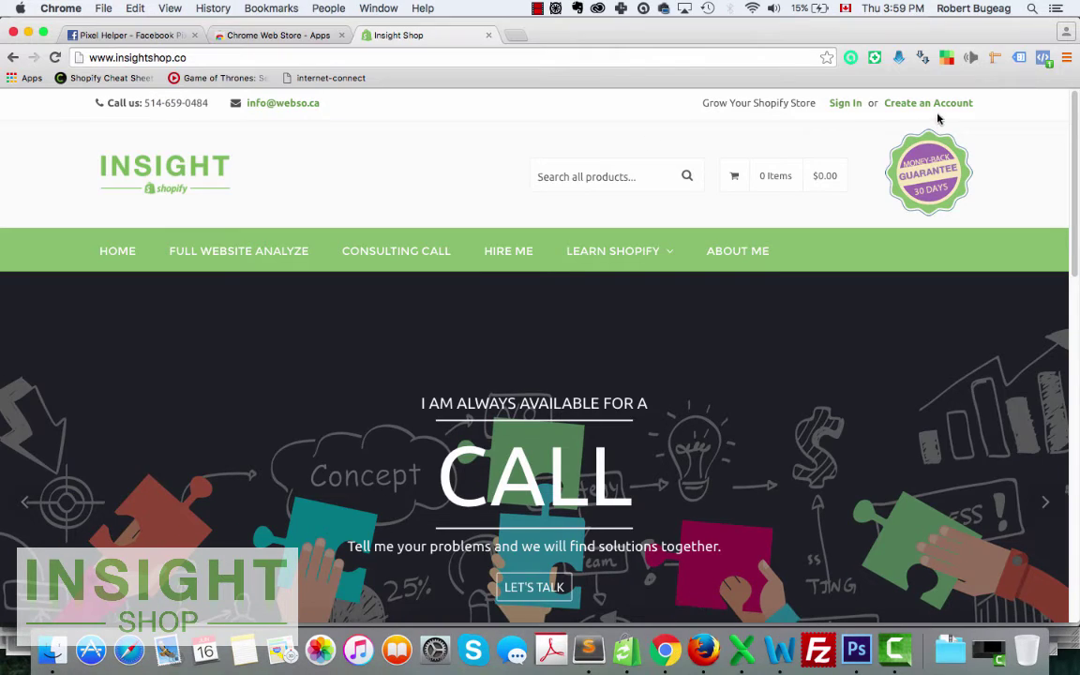
{"action": "left_click", "coordinate": [1043, 58]}
{"action": "left_click", "coordinate": [812, 195]}
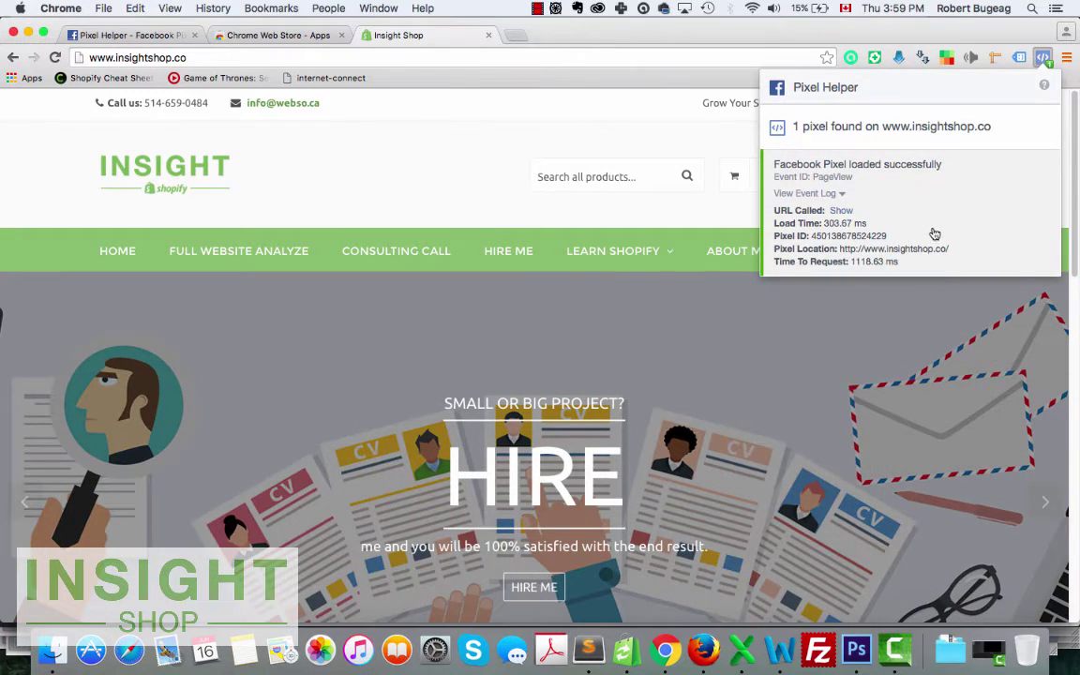
{"action": "double_click", "coordinate": [848, 237]}
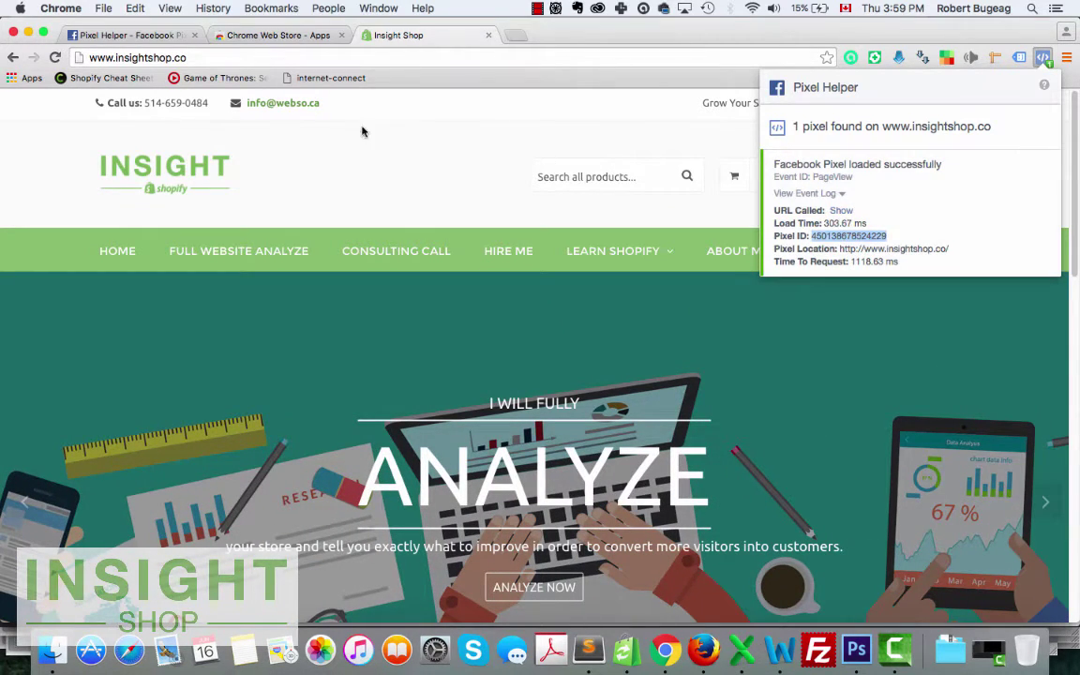
Step: Switch back to Firefox and save Insight Shop's Online Store settings with the new Facebook Pixel account ID
{"action": "left_click", "coordinate": [702, 649]}
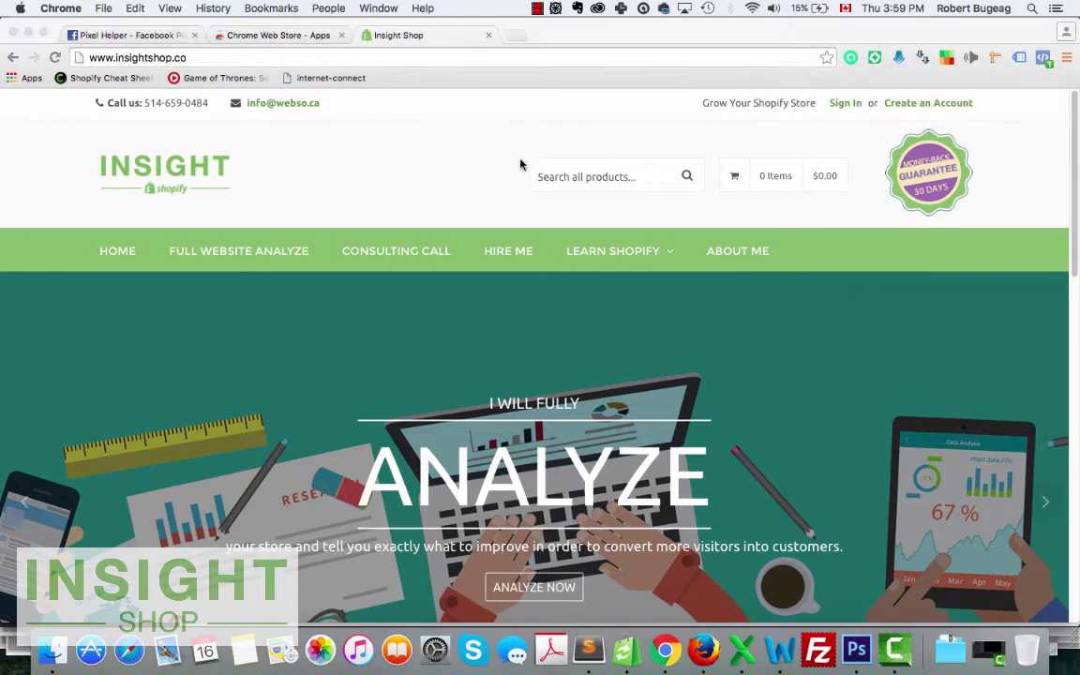
{"action": "left_click", "coordinate": [706, 656]}
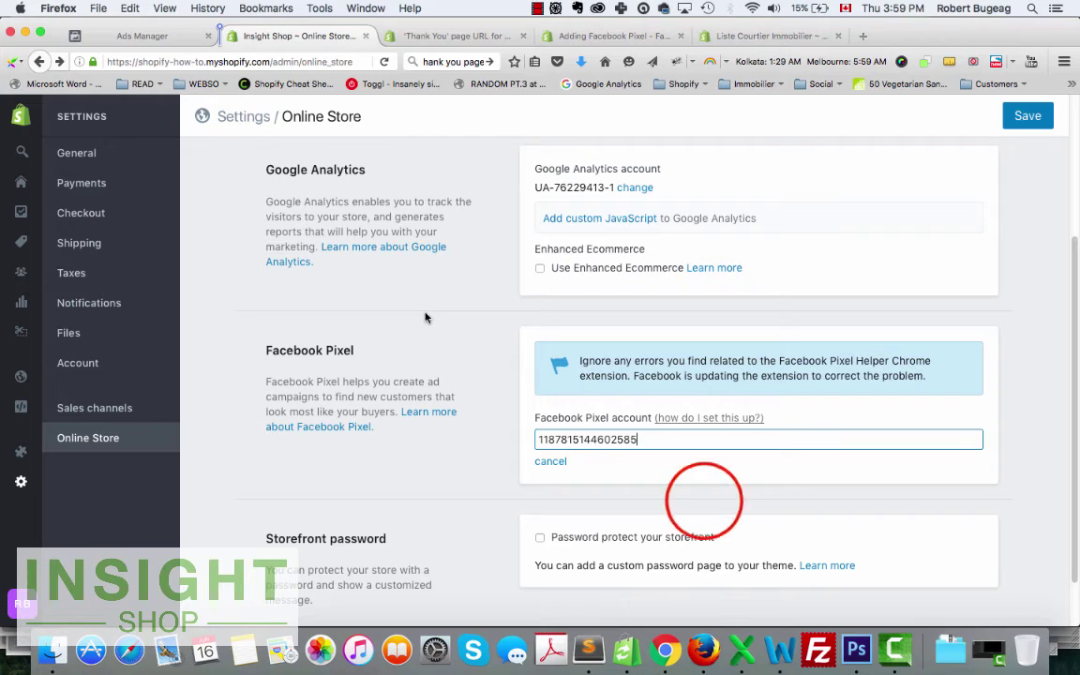
{"action": "left_click", "coordinate": [1027, 115]}
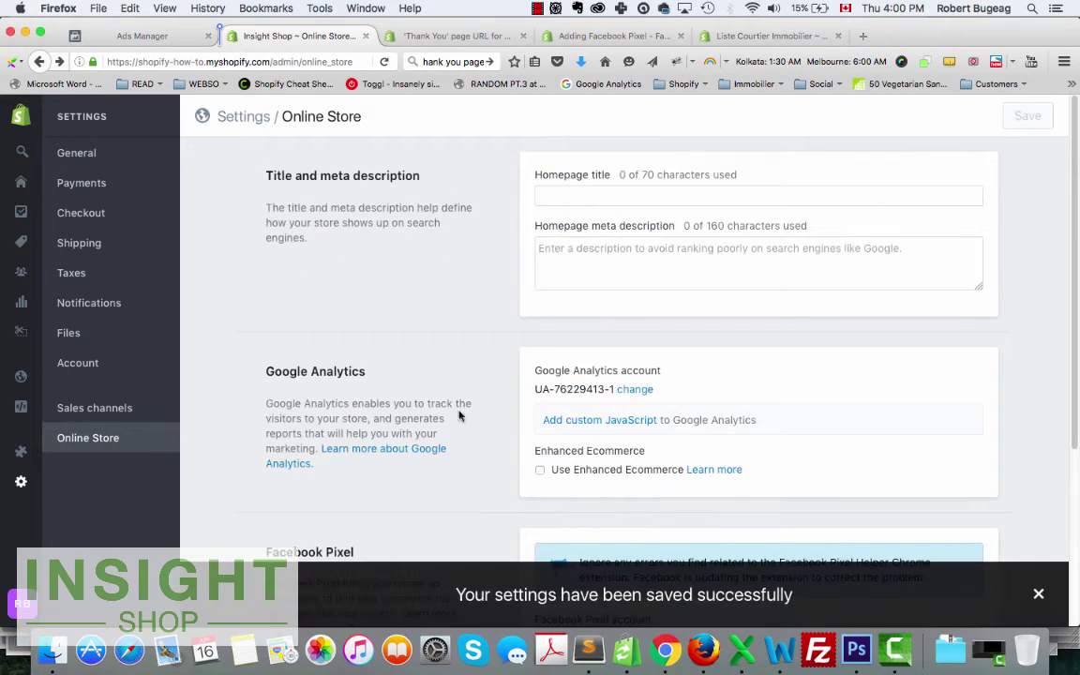
{"action": "scroll", "coordinate": [459, 414], "scroll_direction": "down", "scroll_amount": 5}
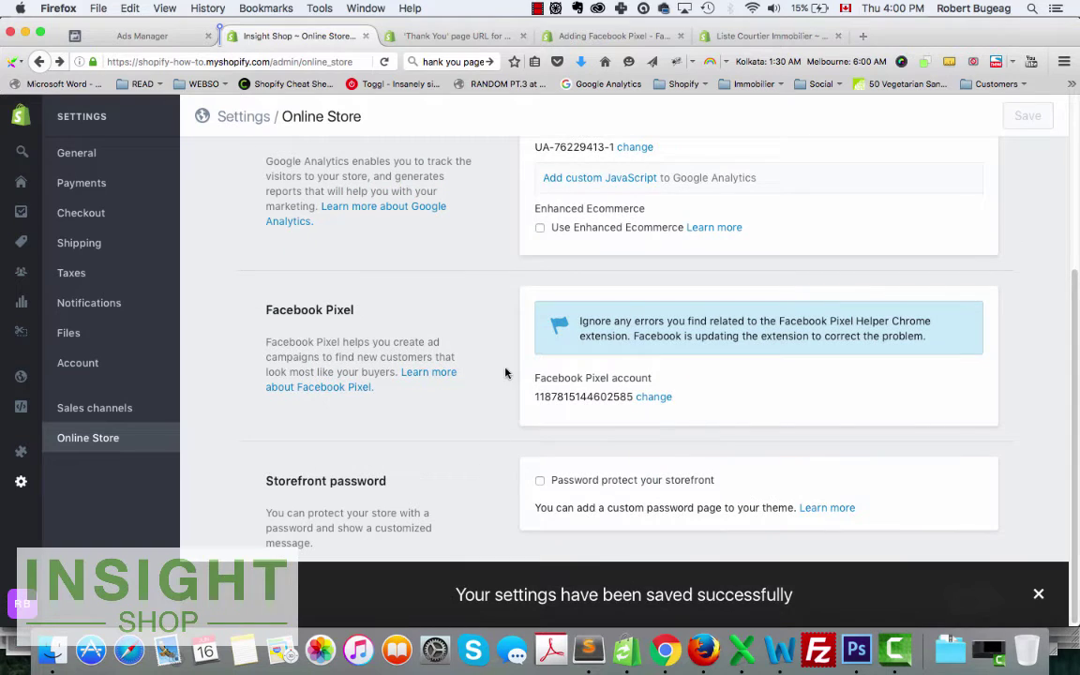
{"action": "left_click", "coordinate": [665, 649]}
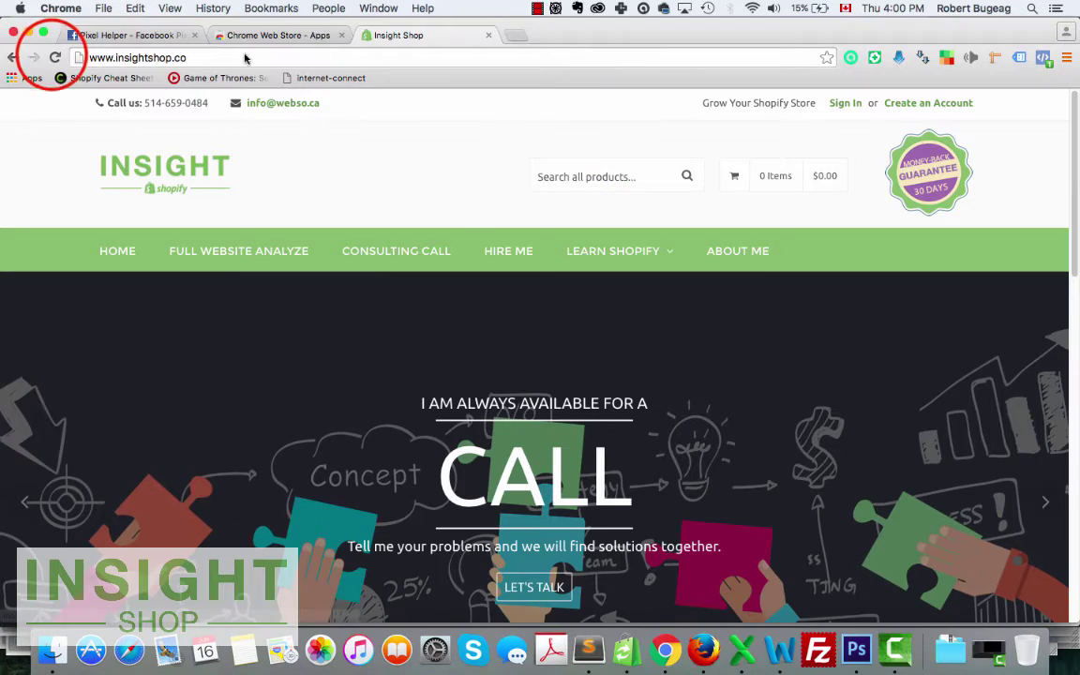
{"action": "left_click", "coordinate": [55, 57]}
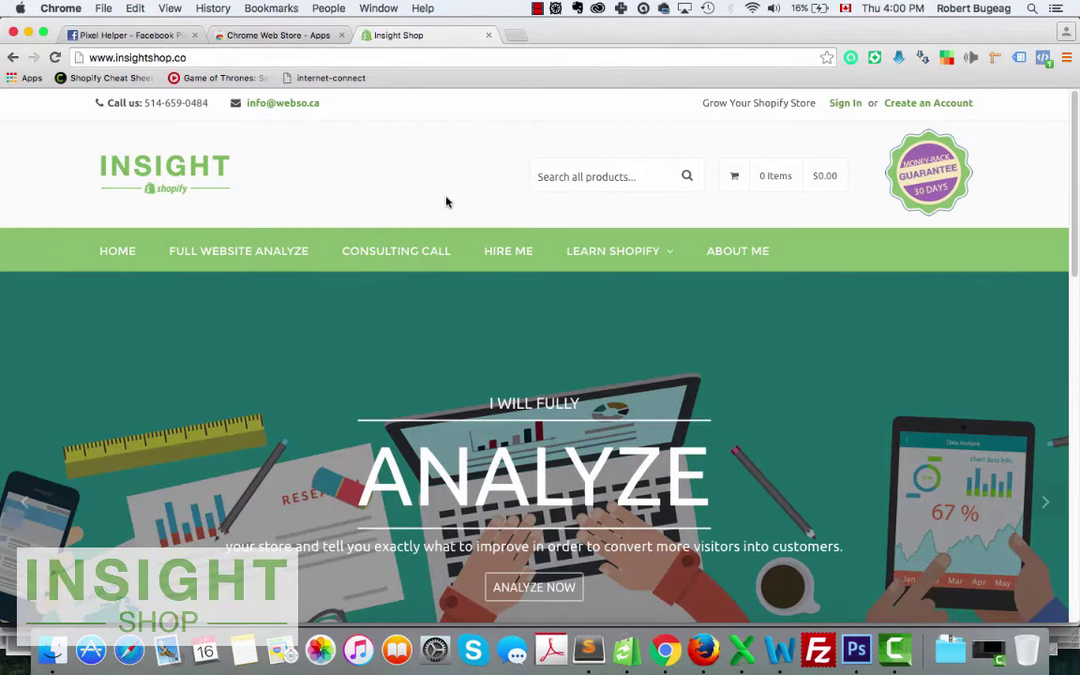
{"action": "left_click", "coordinate": [1044, 57]}
{"action": "left_click", "coordinate": [821, 176]}
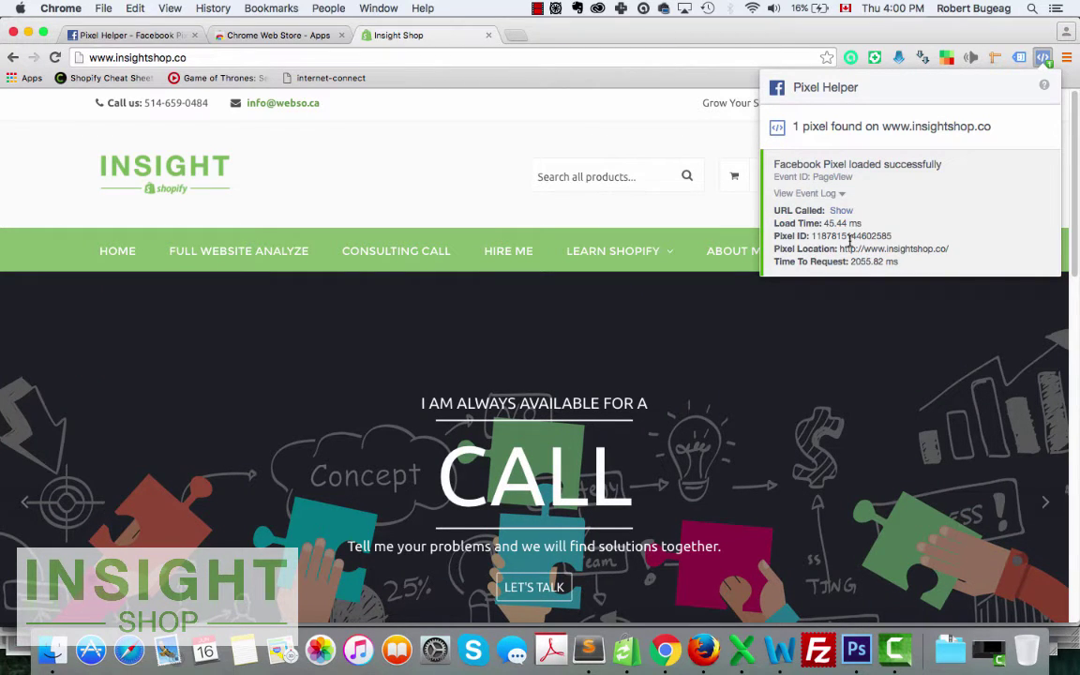
{"action": "left_click", "coordinate": [346, 158]}
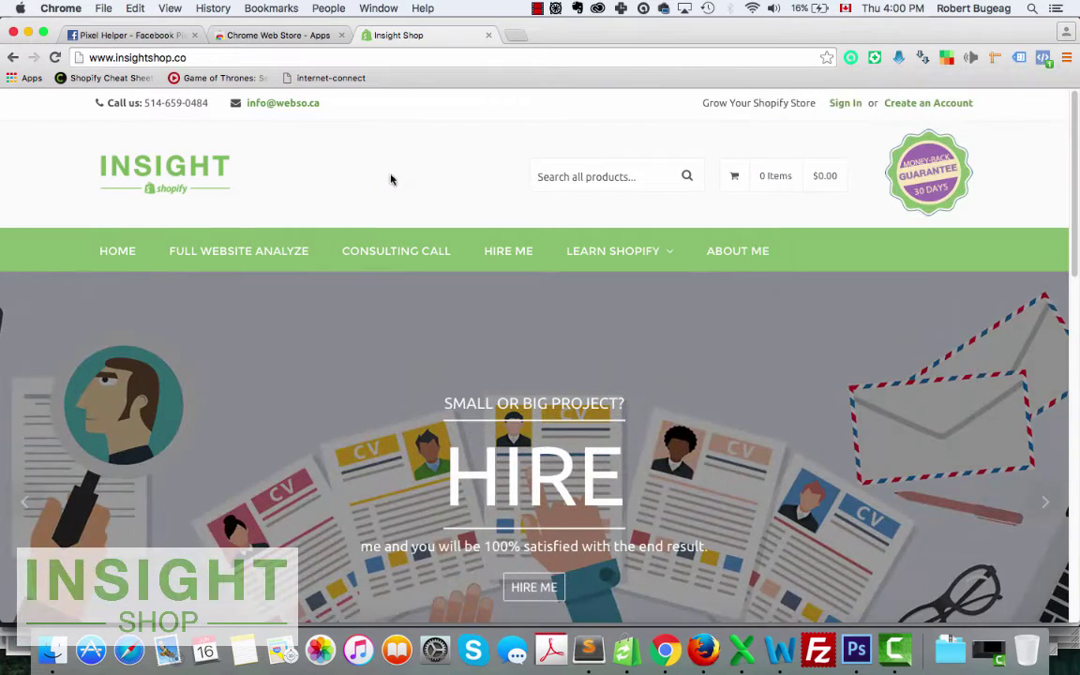
{"action": "left_click", "coordinate": [704, 649]}
{"action": "left_click", "coordinate": [143, 36]}
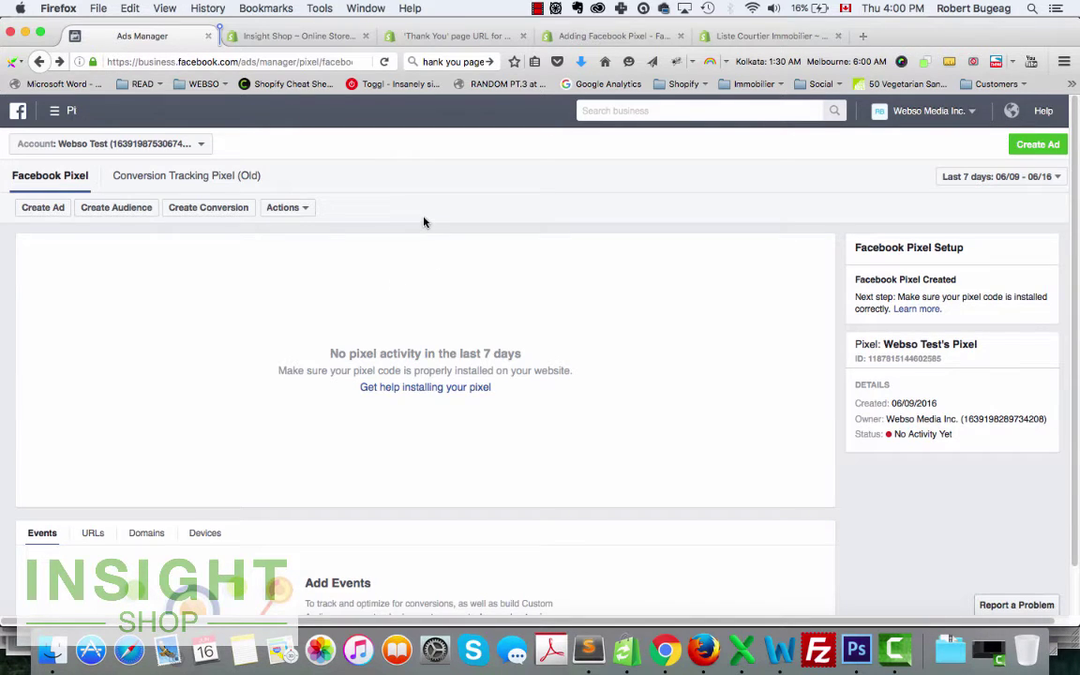
{"action": "scroll", "coordinate": [424, 223], "scroll_direction": "down", "scroll_amount": 2}
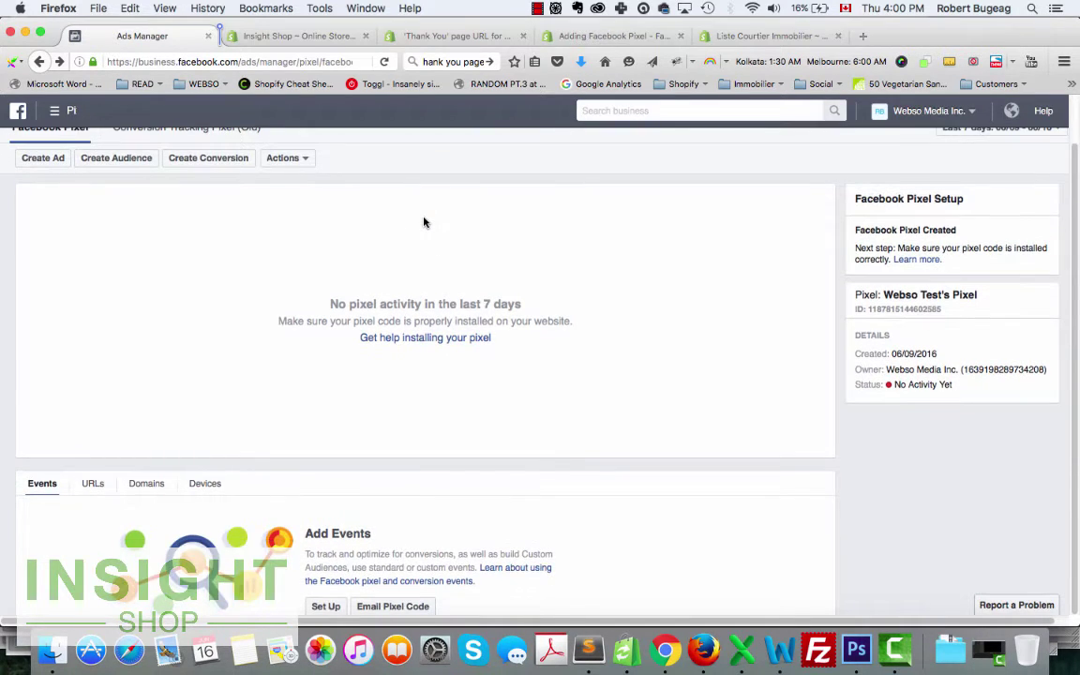
{"action": "scroll", "coordinate": [424, 222], "scroll_direction": "up", "scroll_amount": 2}
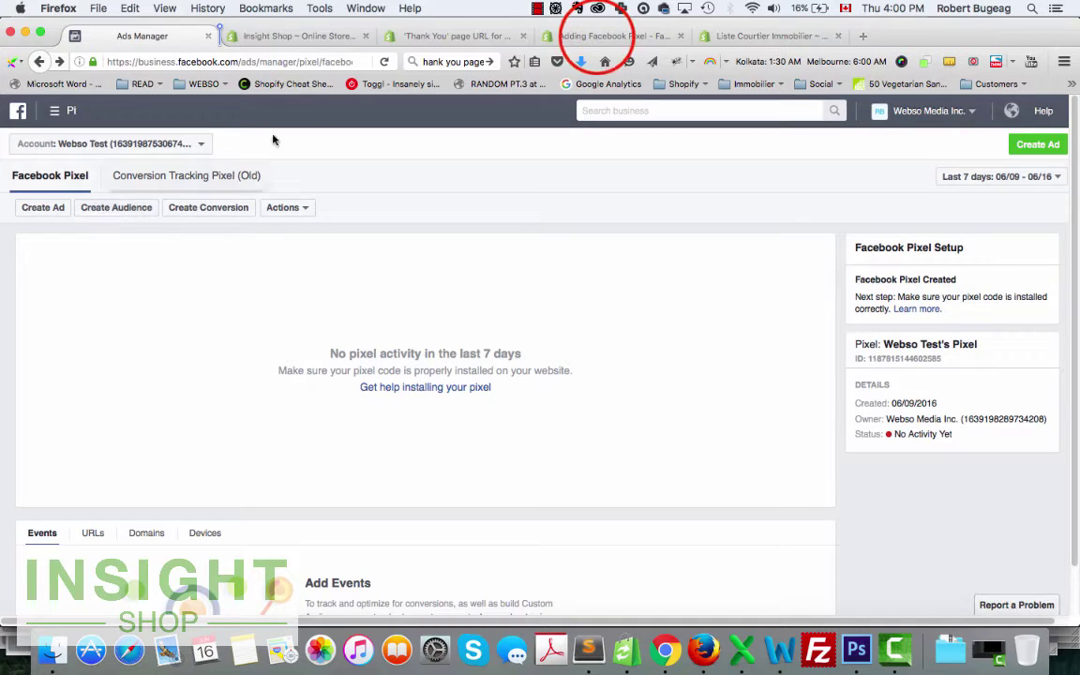
Step: Open Shopify's "Adding Facebook Pixel" help article and find its "Understanding standard events" section
{"action": "left_click", "coordinate": [589, 36]}
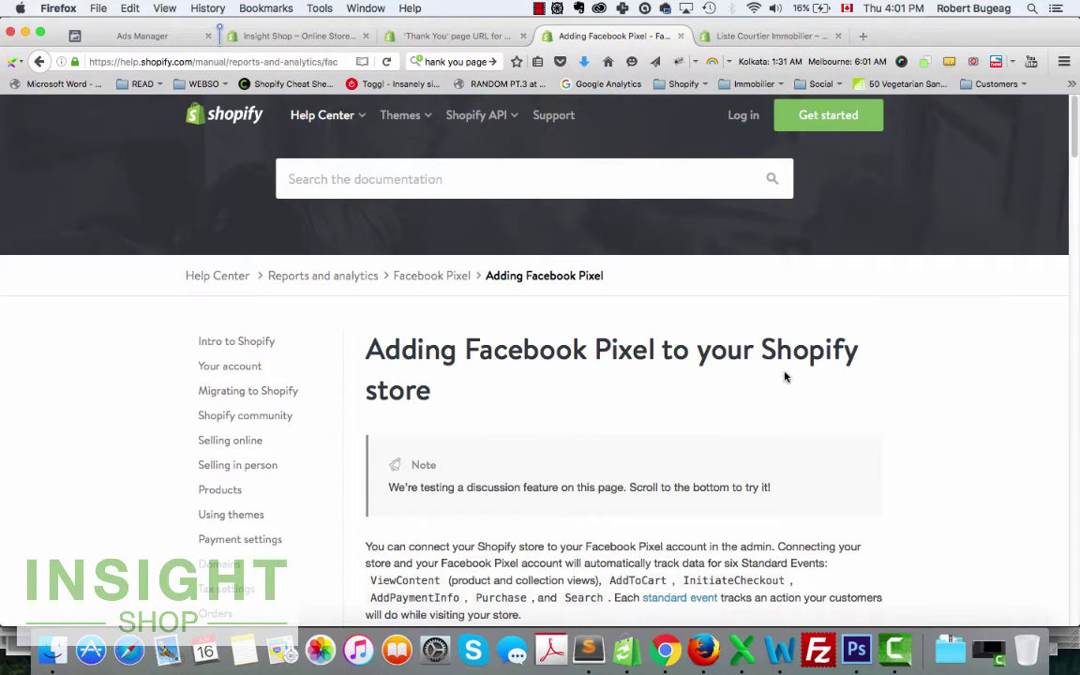
{"action": "scroll", "coordinate": [613, 400], "scroll_direction": "down", "scroll_amount": 3}
{"action": "scroll", "coordinate": [612, 401], "scroll_direction": "down", "scroll_amount": 15}
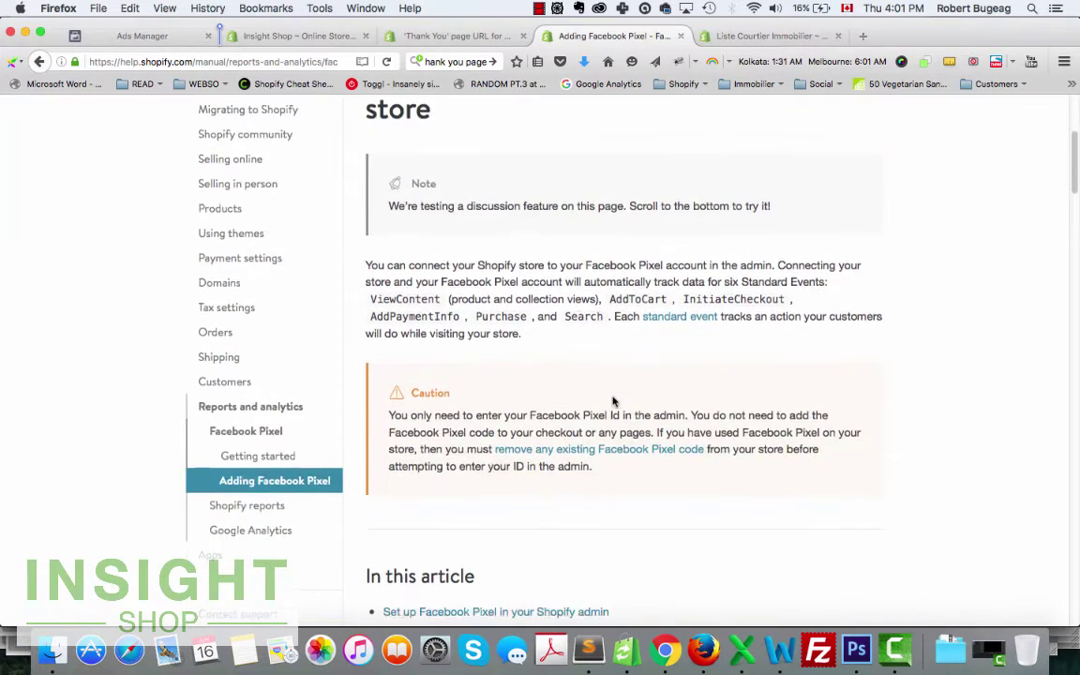
{"action": "scroll", "coordinate": [588, 369], "scroll_direction": "down", "scroll_amount": 20}
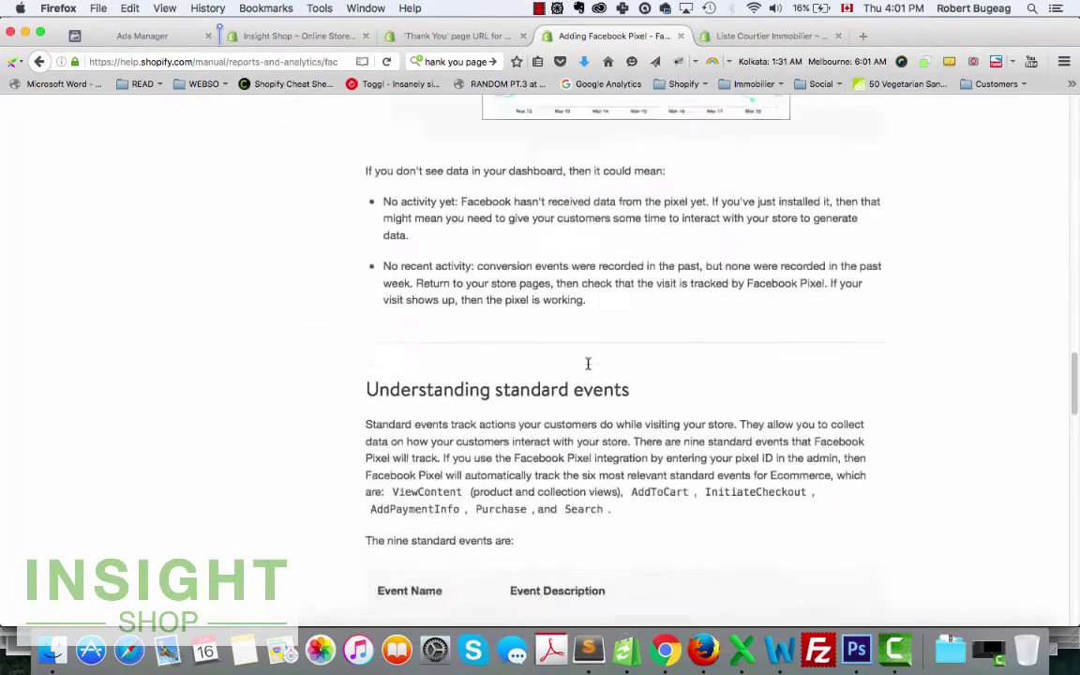
{"action": "scroll", "coordinate": [685, 361], "scroll_direction": "up", "scroll_amount": 2}
{"action": "scroll", "coordinate": [685, 361], "scroll_direction": "up", "scroll_amount": 4}
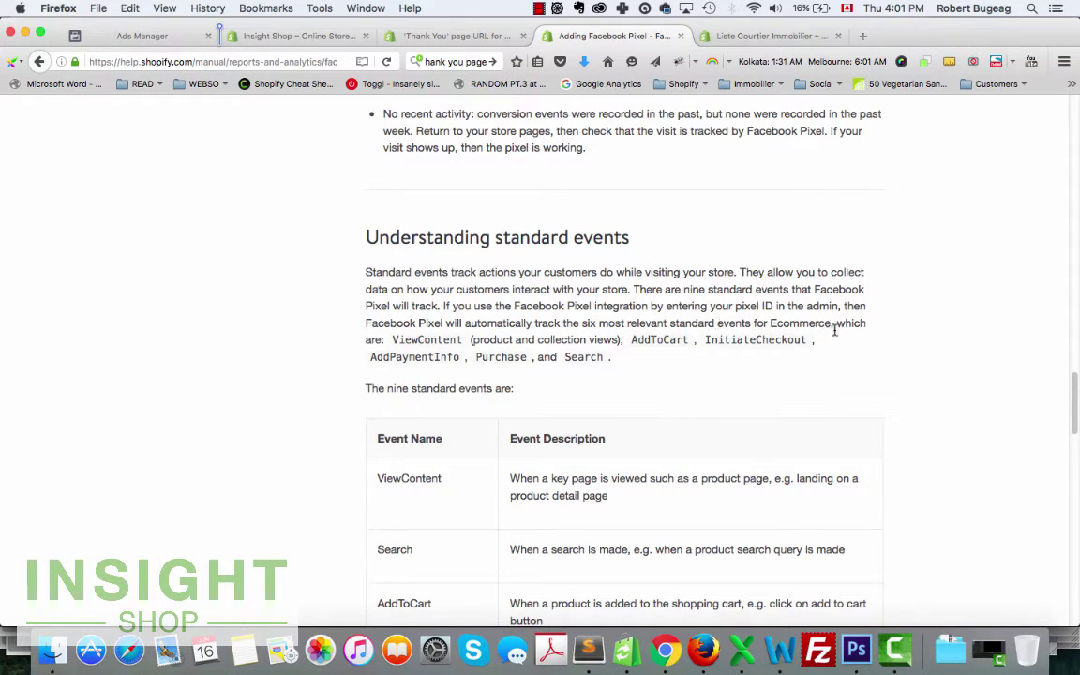
Step: Read through the table of nine standard events and their descriptions, from ViewContent to CompleteRegistration, looking closely at the Search event
{"action": "scroll", "coordinate": [625, 314], "scroll_direction": "down", "scroll_amount": 1}
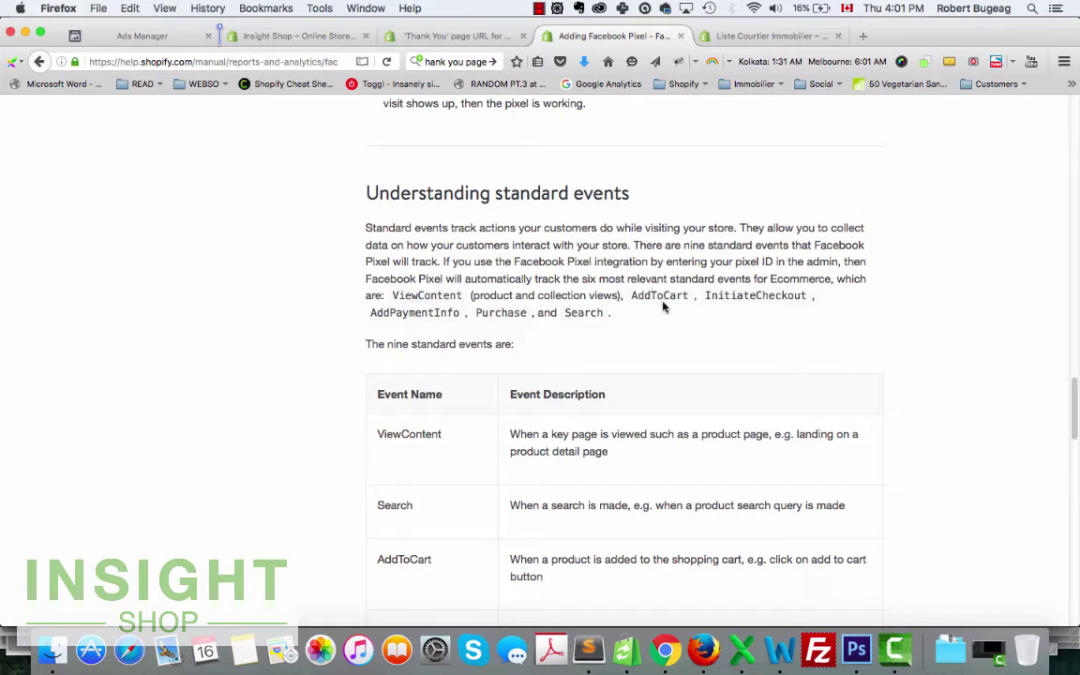
{"action": "scroll", "coordinate": [665, 306], "scroll_direction": "down", "scroll_amount": 2}
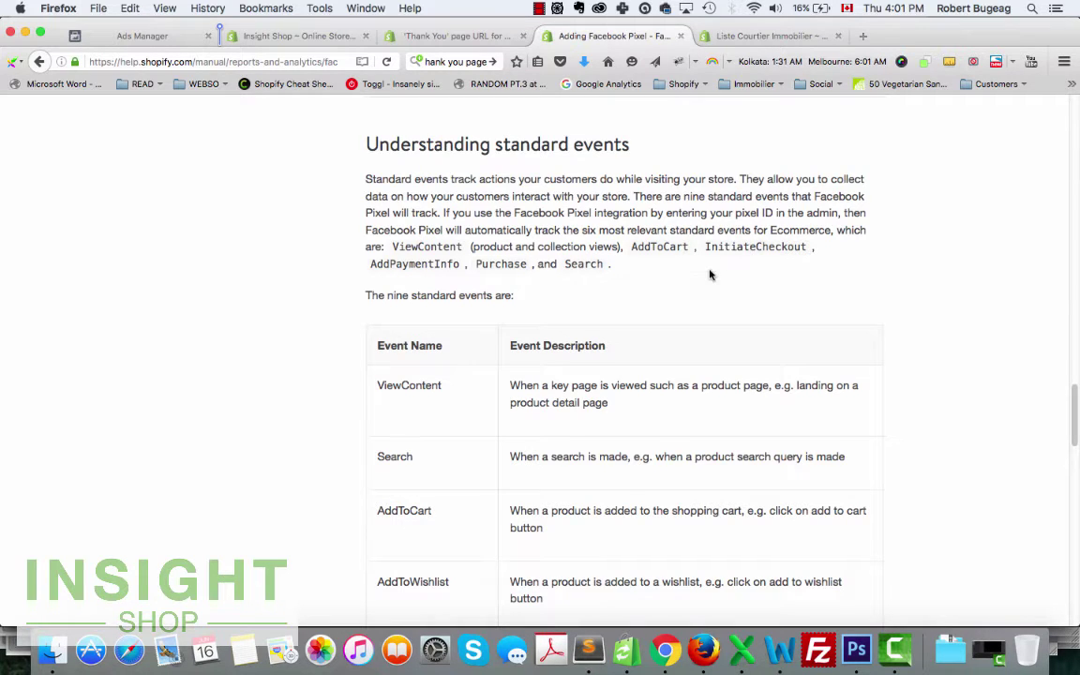
{"action": "scroll", "coordinate": [709, 272], "scroll_direction": "down", "scroll_amount": 2}
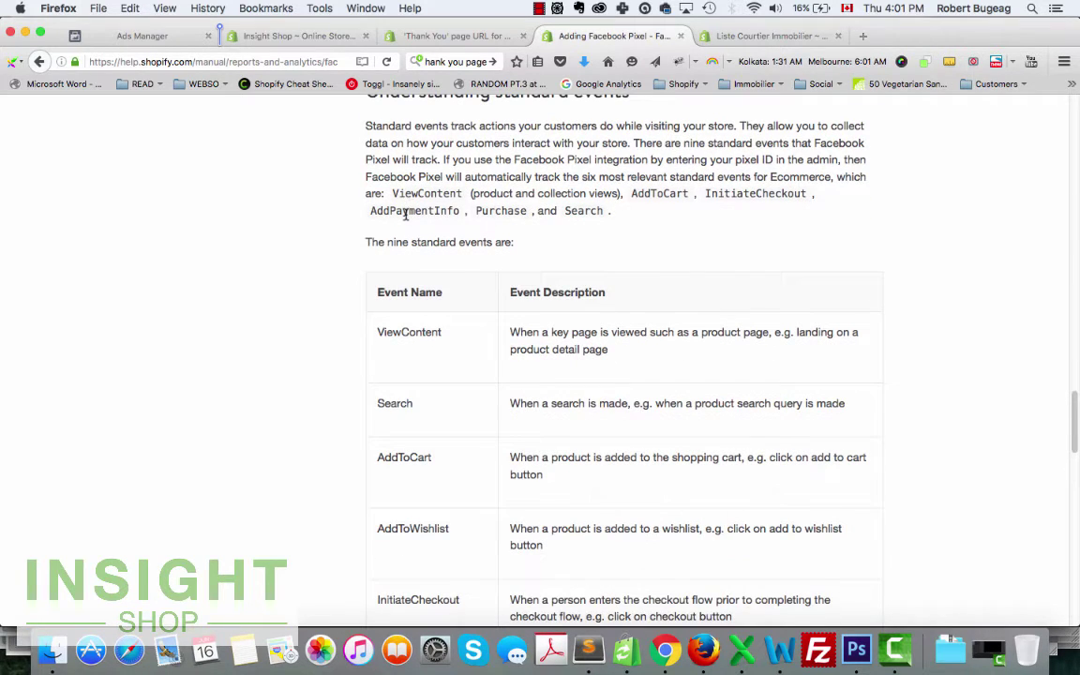
{"action": "scroll", "coordinate": [485, 436], "scroll_direction": "down", "scroll_amount": 2}
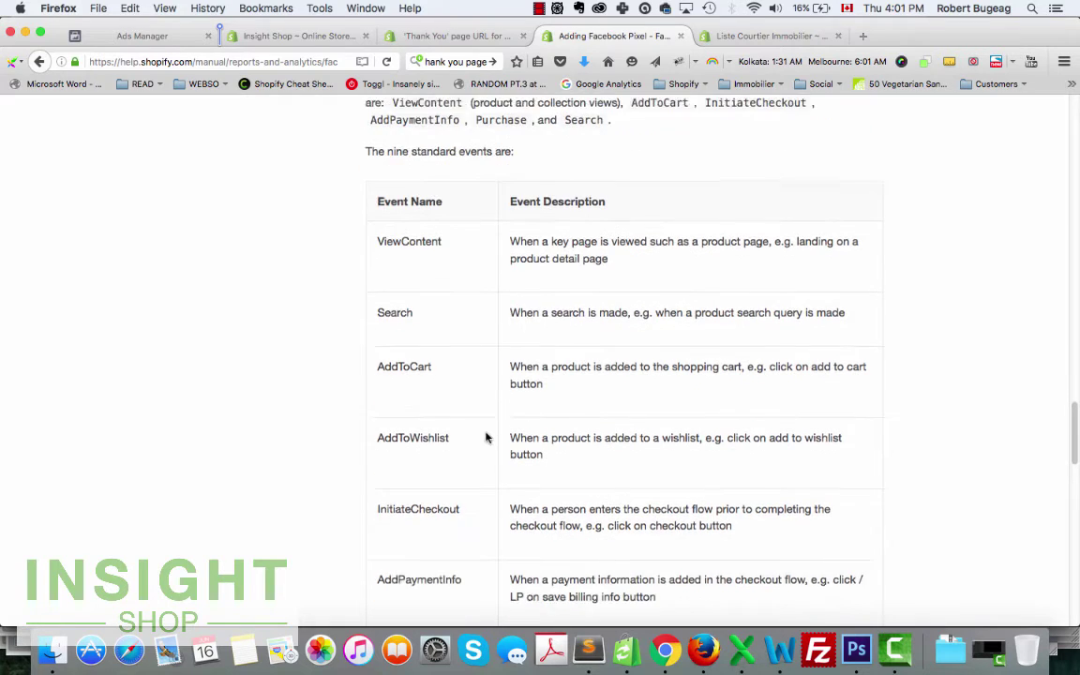
{"action": "scroll", "coordinate": [485, 437], "scroll_direction": "up", "scroll_amount": 2}
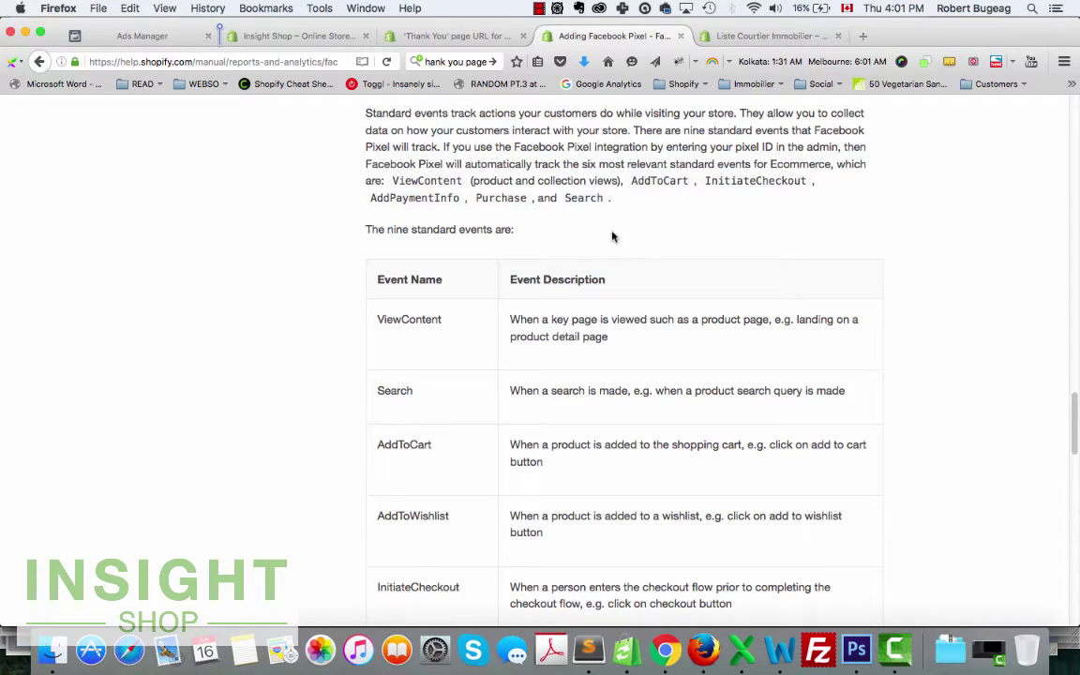
{"action": "scroll", "coordinate": [612, 237], "scroll_direction": "down", "scroll_amount": 10}
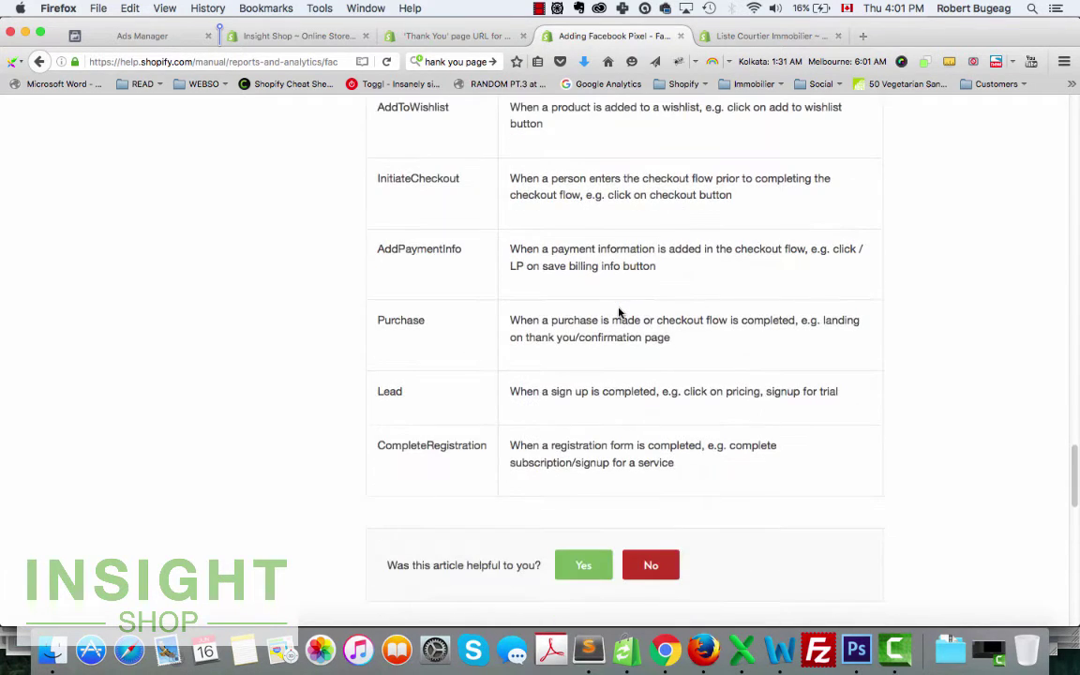
{"action": "scroll", "coordinate": [361, 356], "scroll_direction": "up", "scroll_amount": 10}
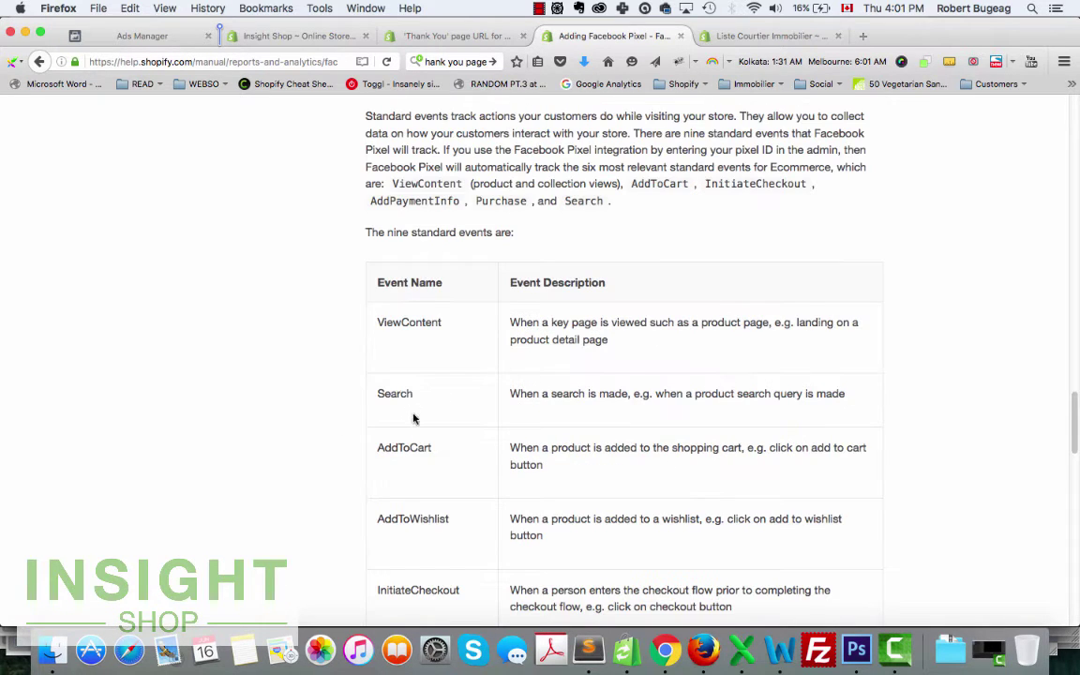
{"action": "scroll", "coordinate": [541, 367], "scroll_direction": "down", "scroll_amount": 1}
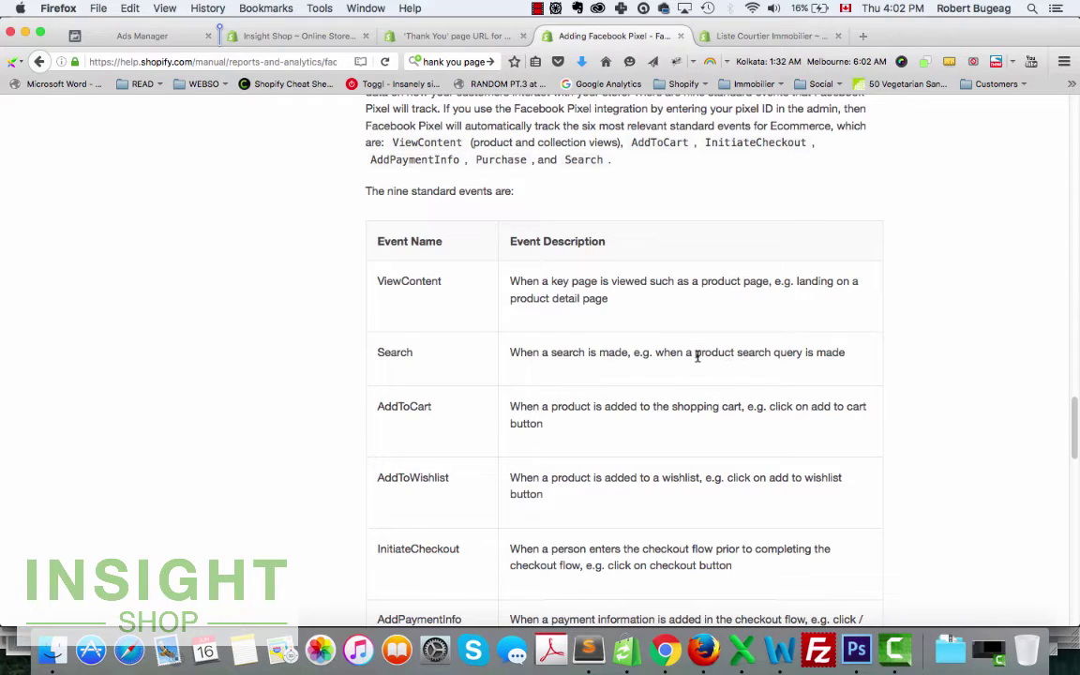
{"action": "double_click", "coordinate": [788, 353]}
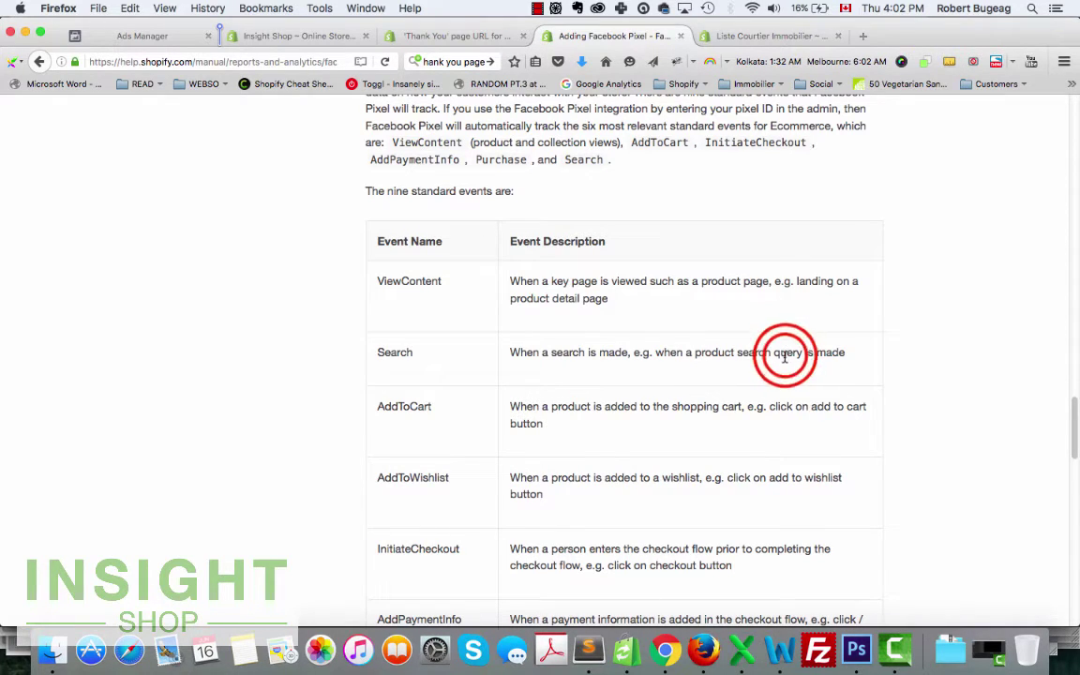
{"action": "left_click", "coordinate": [321, 342]}
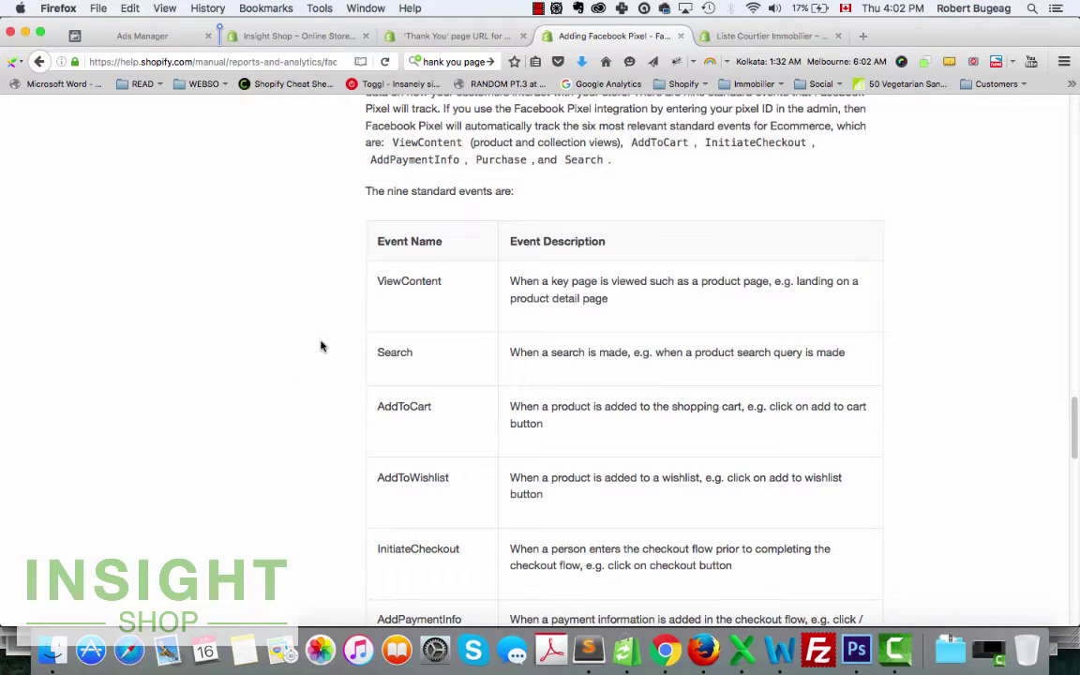
Step: Reread the "Understanding standard events" paragraph on the automatically tracked Ecommerce events, highlighting their names, and decline the incoming phone call
{"action": "scroll", "coordinate": [321, 346], "scroll_direction": "up", "scroll_amount": 4}
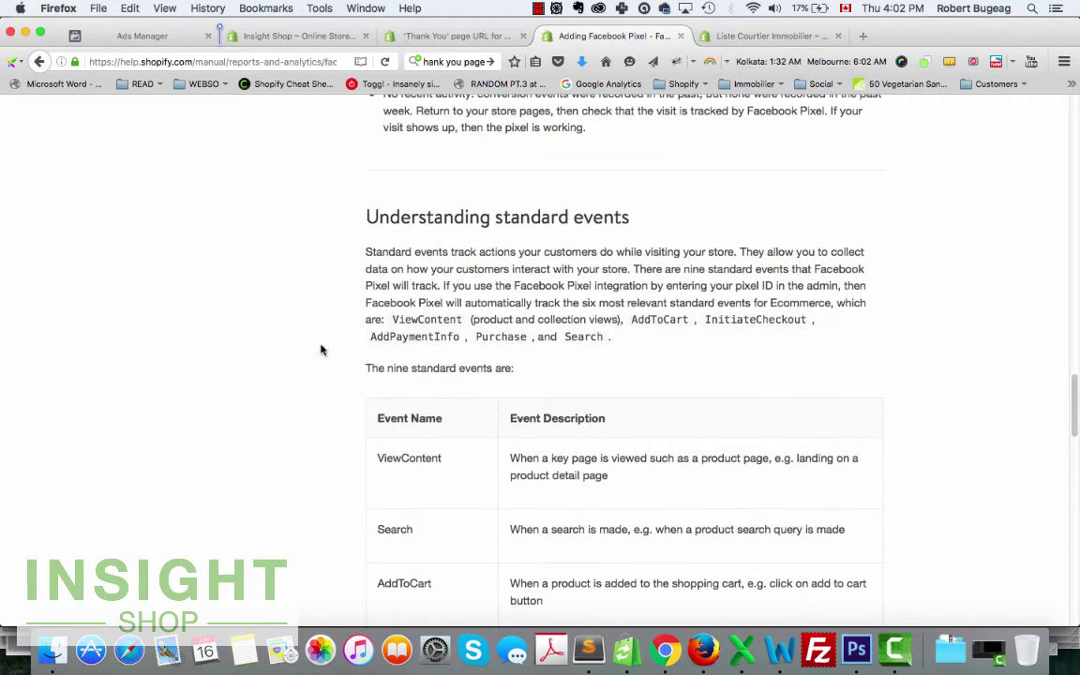
{"action": "scroll", "coordinate": [321, 350], "scroll_direction": "down", "scroll_amount": 3}
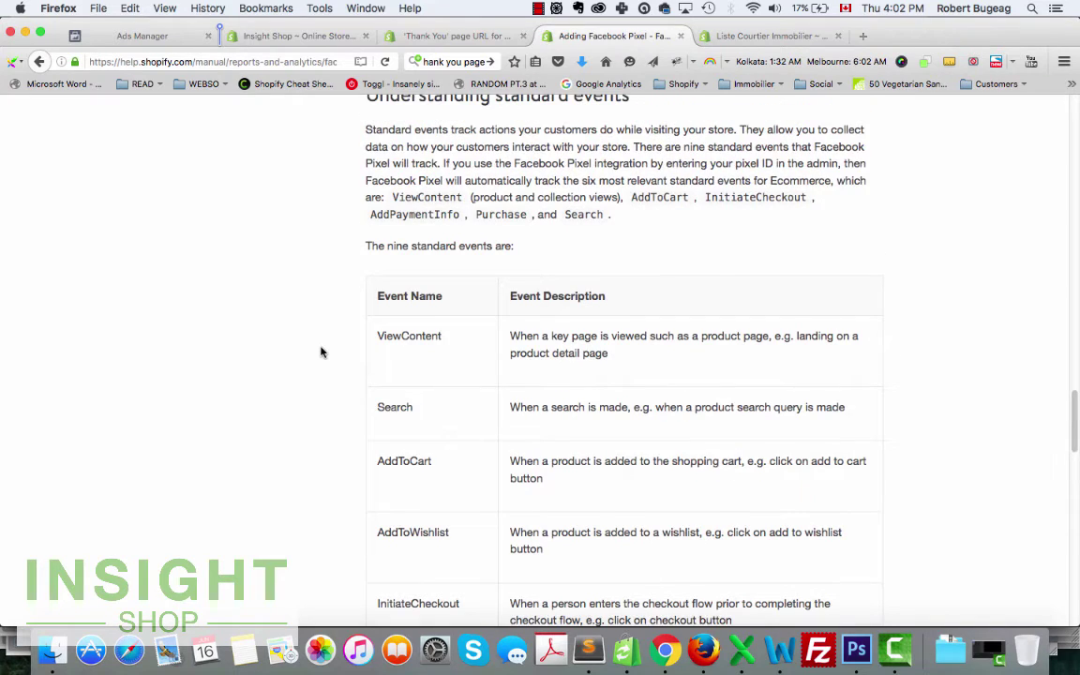
{"action": "scroll", "coordinate": [321, 353], "scroll_direction": "up", "scroll_amount": 2}
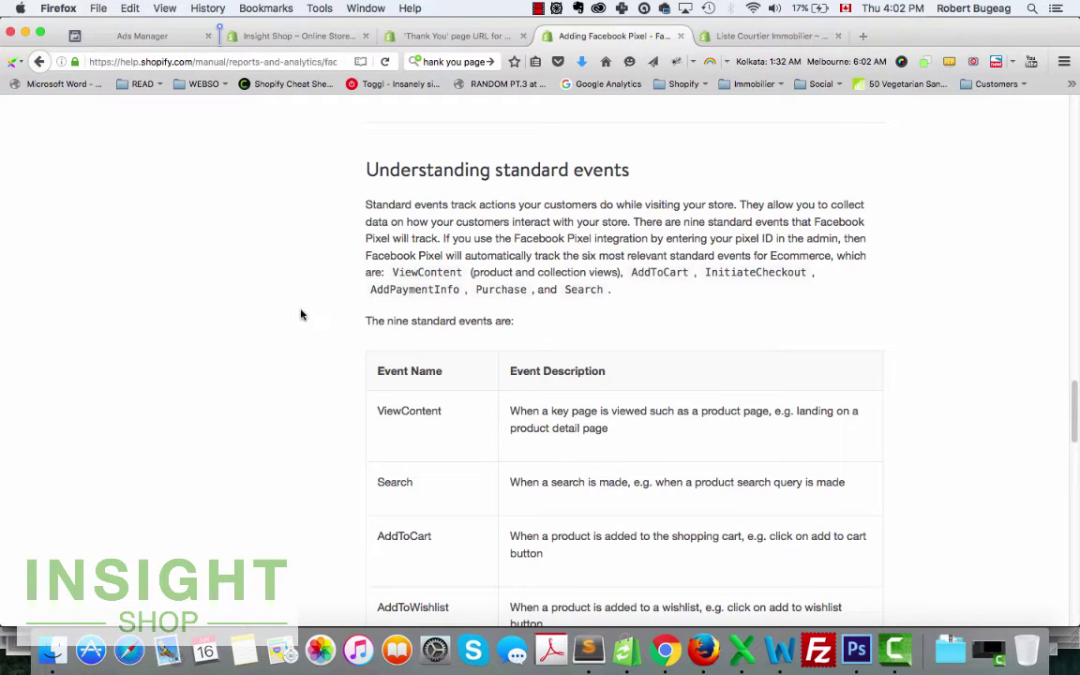
{"action": "scroll", "coordinate": [301, 314], "scroll_direction": "up", "scroll_amount": 2}
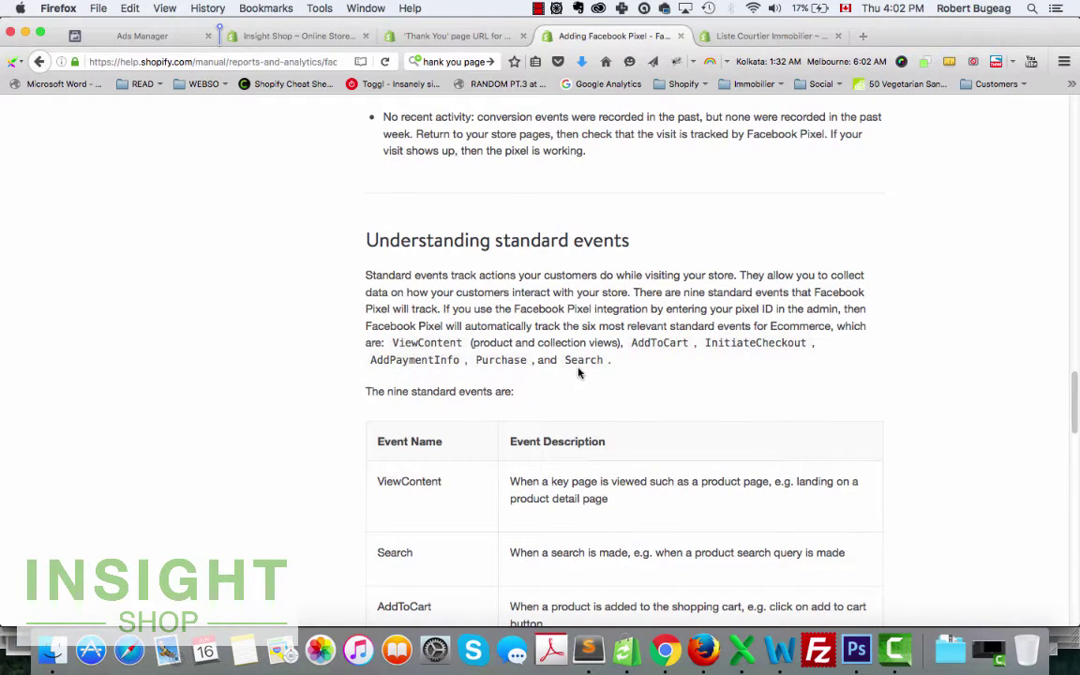
{"action": "left_click_drag", "start_coordinate": [617, 362], "coordinate": [393, 343]}
{"action": "left_click", "coordinate": [626, 365]}
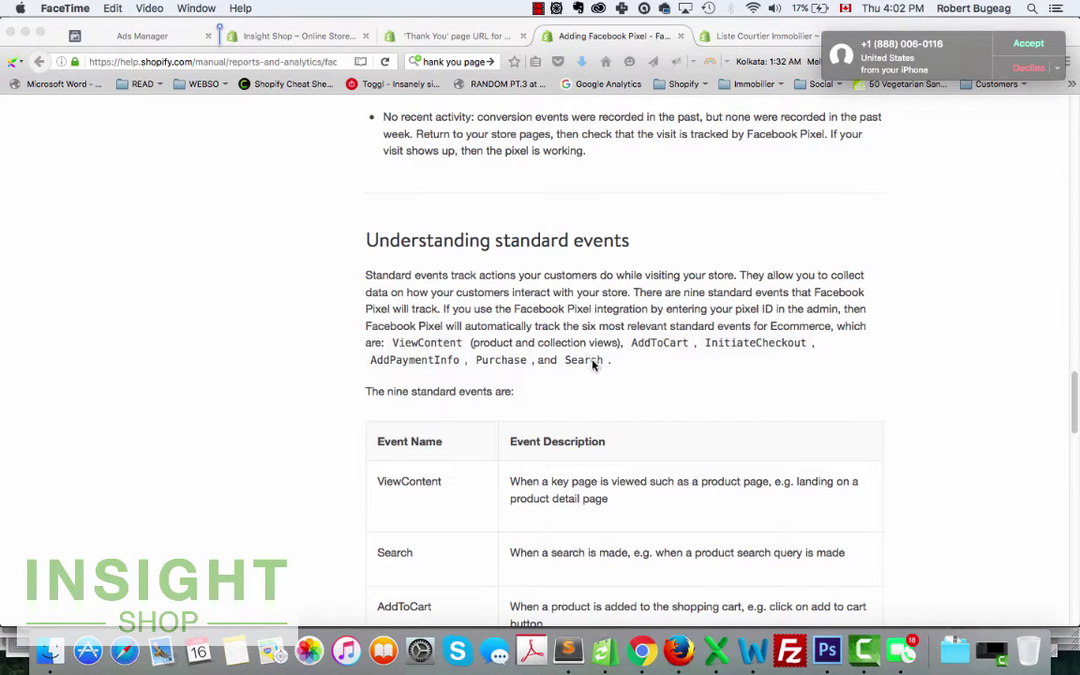
{"action": "left_click", "coordinate": [1029, 68]}
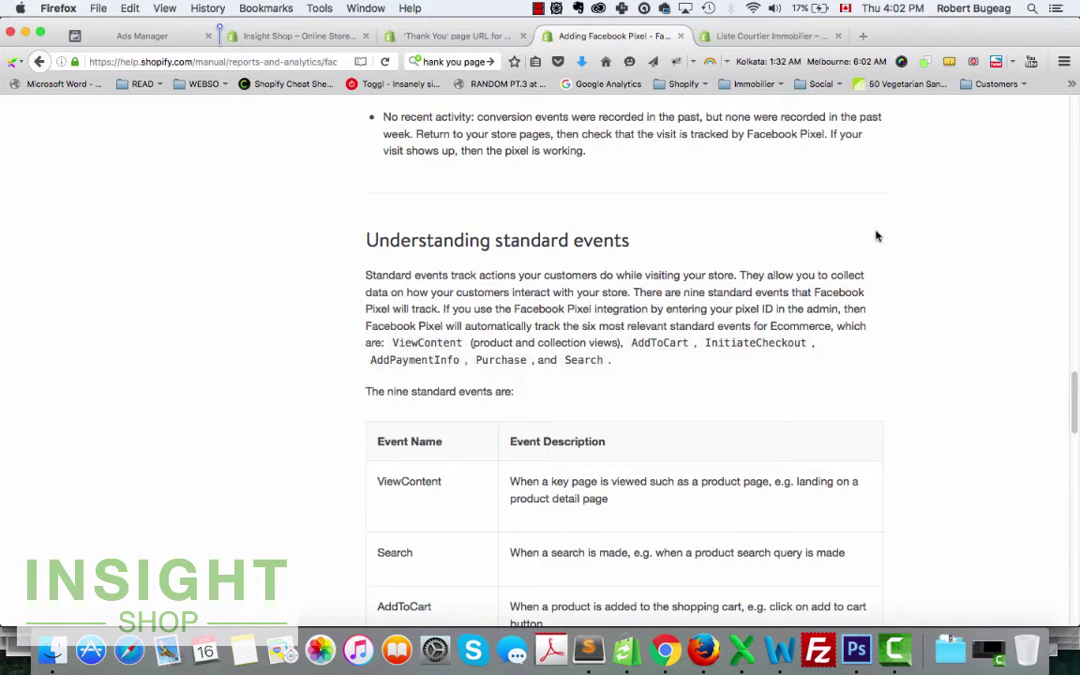
{"action": "left_click", "coordinate": [150, 36]}
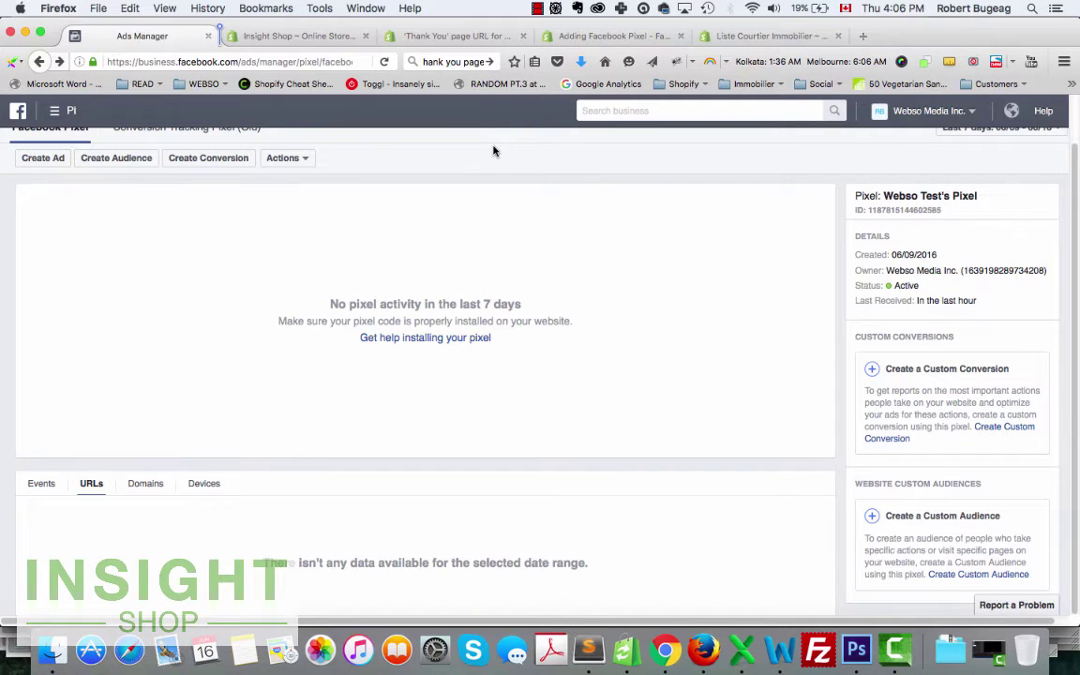
{"action": "double_click", "coordinate": [905, 283]}
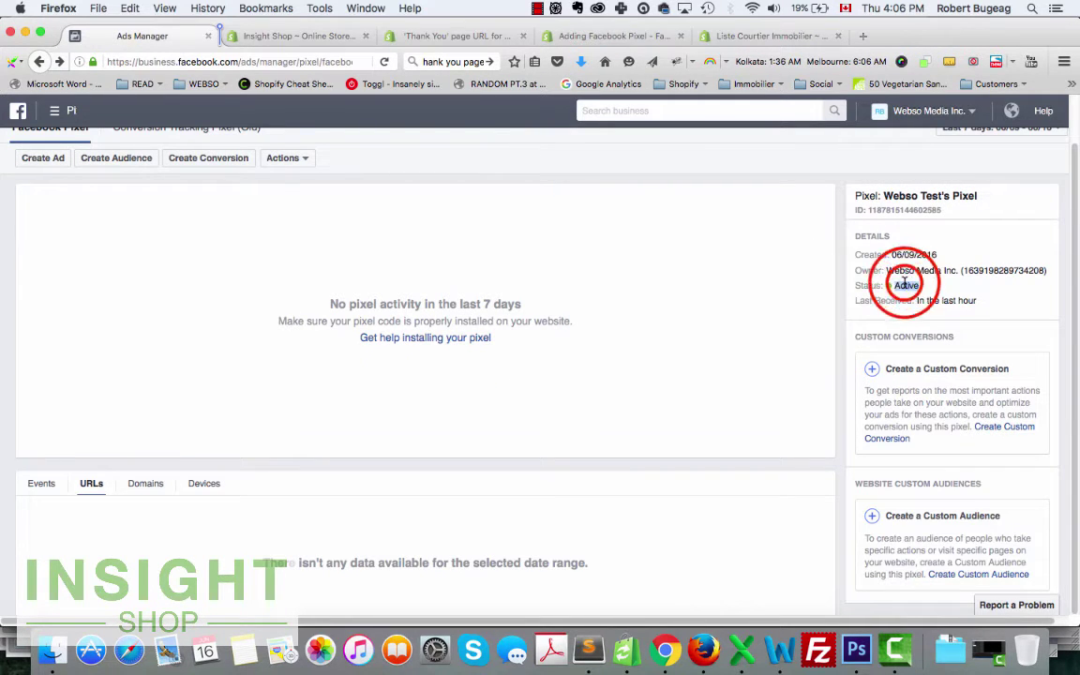
{"action": "scroll", "coordinate": [920, 309], "scroll_direction": "up", "scroll_amount": 2}
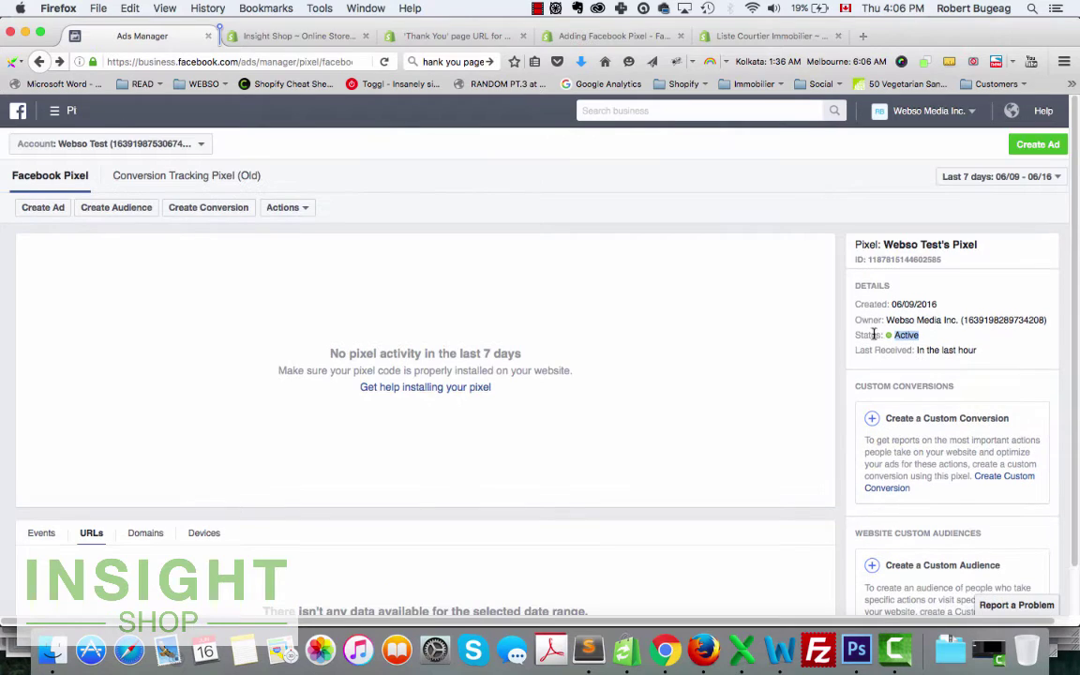
{"action": "left_click", "coordinate": [898, 256]}
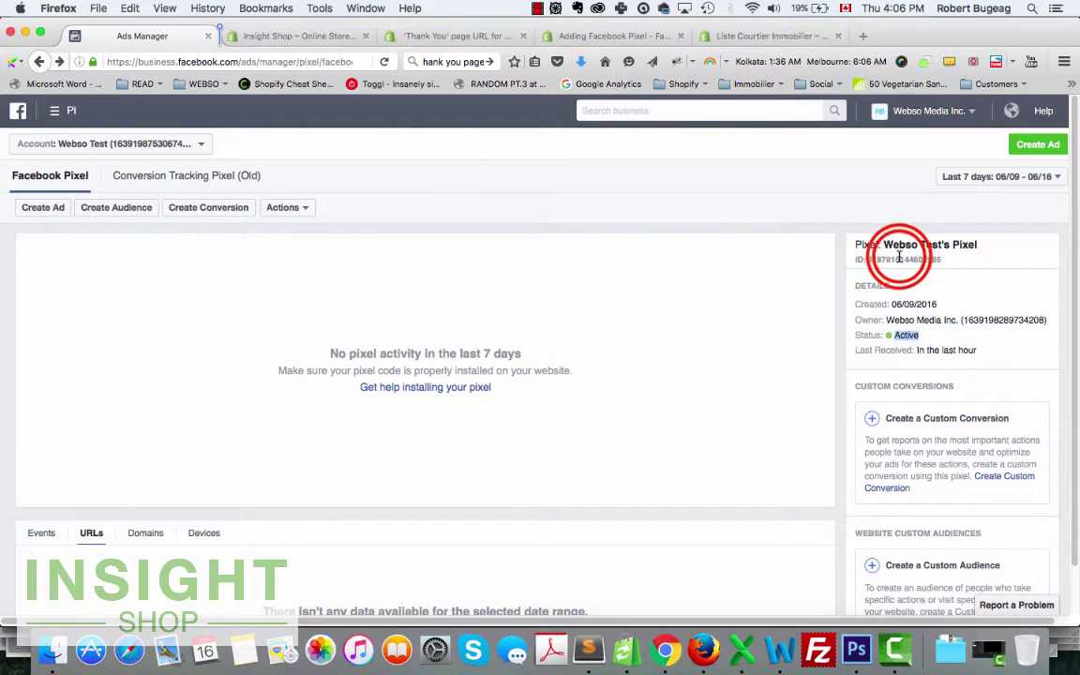
{"action": "double_click", "coordinate": [899, 258]}
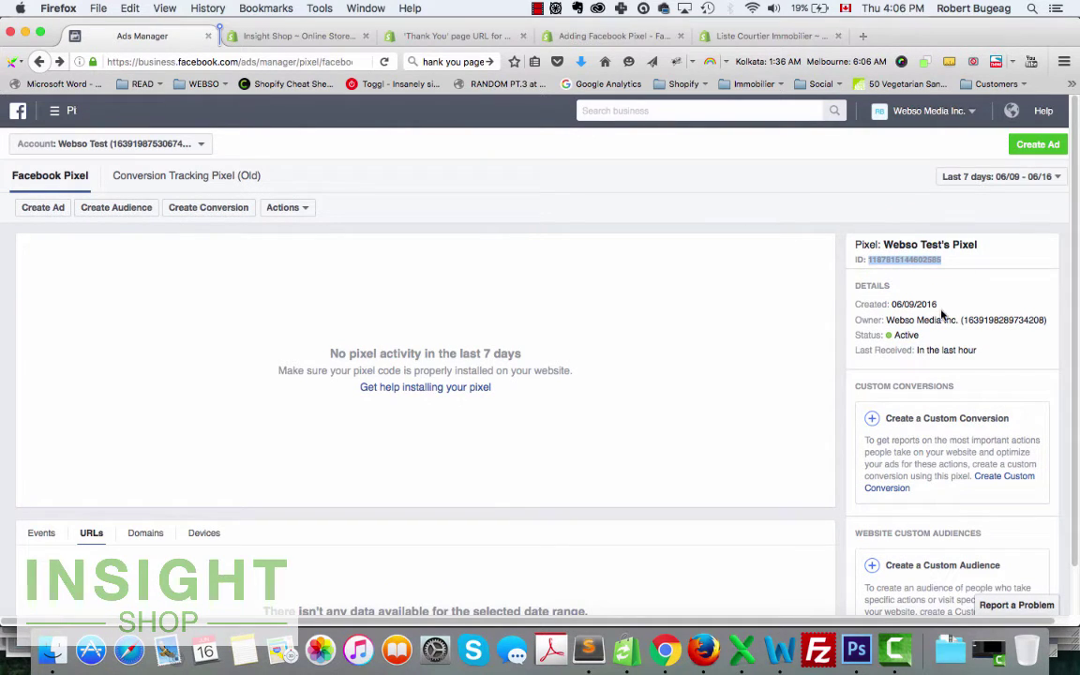
{"action": "scroll", "coordinate": [938, 315], "scroll_direction": "down", "scroll_amount": 1}
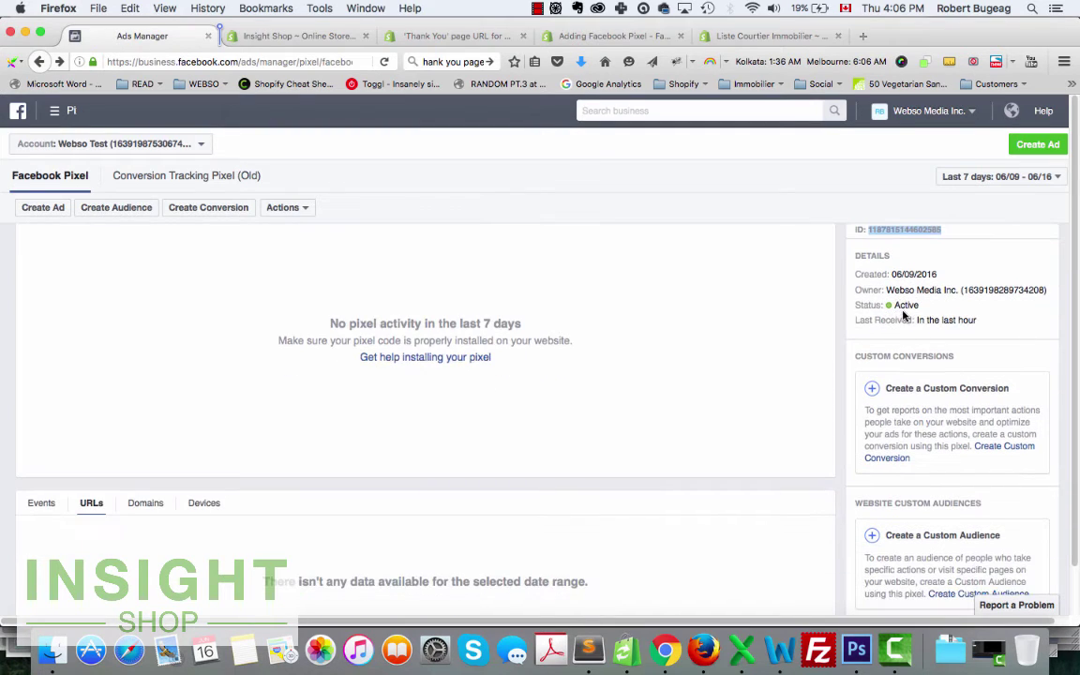
{"action": "scroll", "coordinate": [910, 315], "scroll_direction": "up", "scroll_amount": 1}
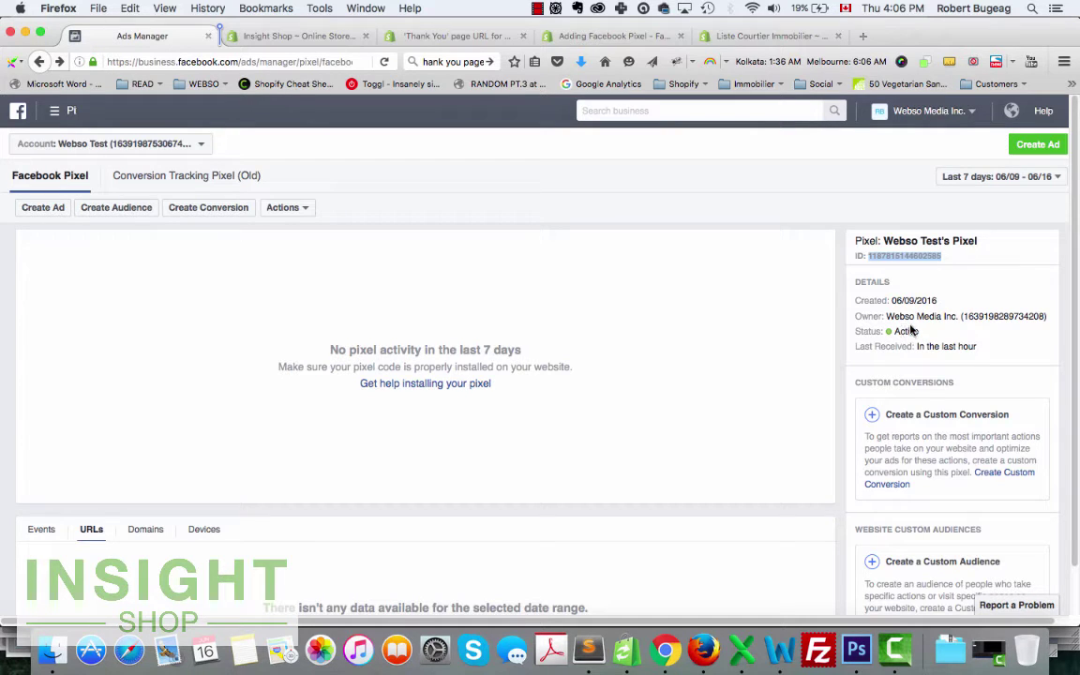
Step: Reload the pixel page in Ads Manager and check its Events section for new activity
{"action": "left_click", "coordinate": [386, 64]}
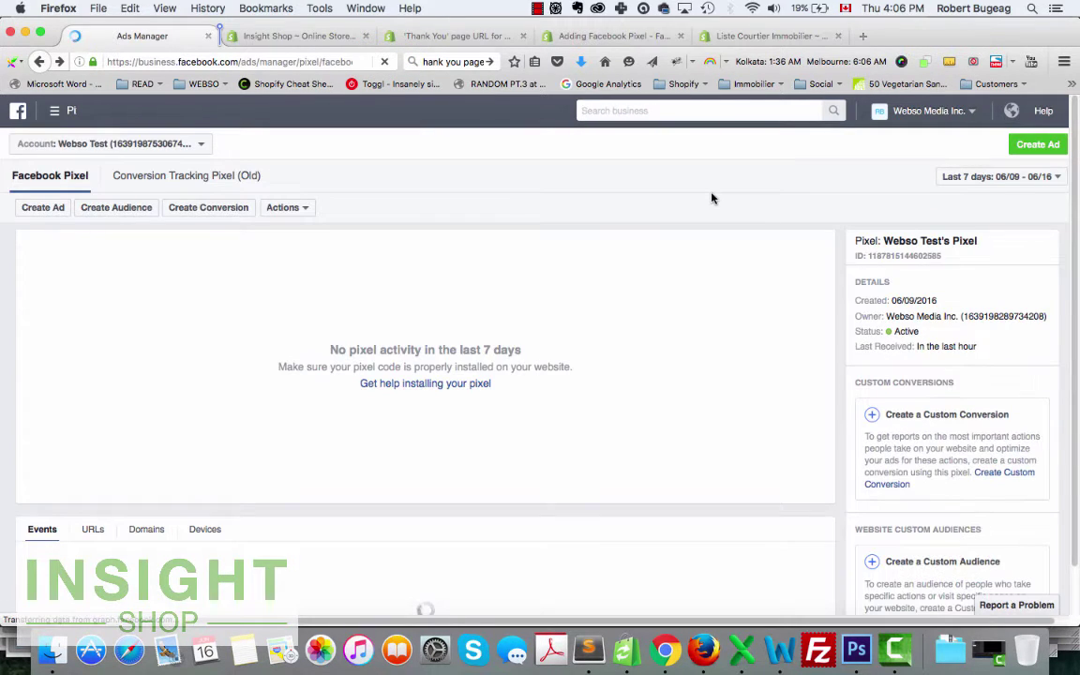
{"action": "scroll", "coordinate": [386, 313], "scroll_direction": "down", "scroll_amount": 2}
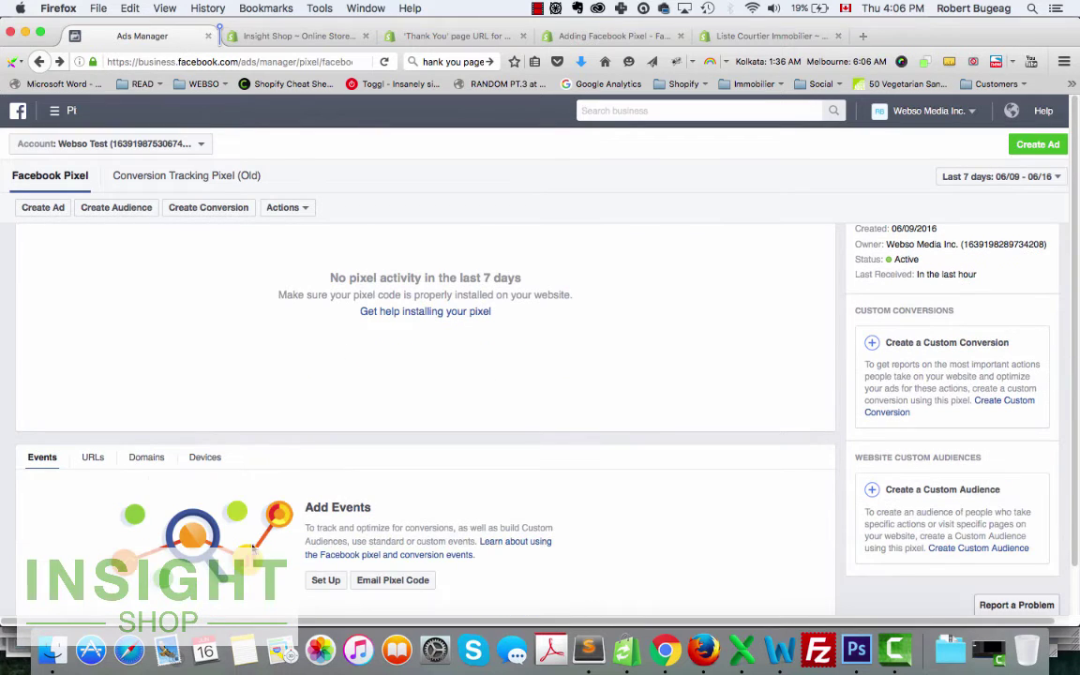
Step: Switch to Chrome, add Full Website Analyze to the Insight Shop cart for one website, and view the cart
{"action": "left_click", "coordinate": [665, 650]}
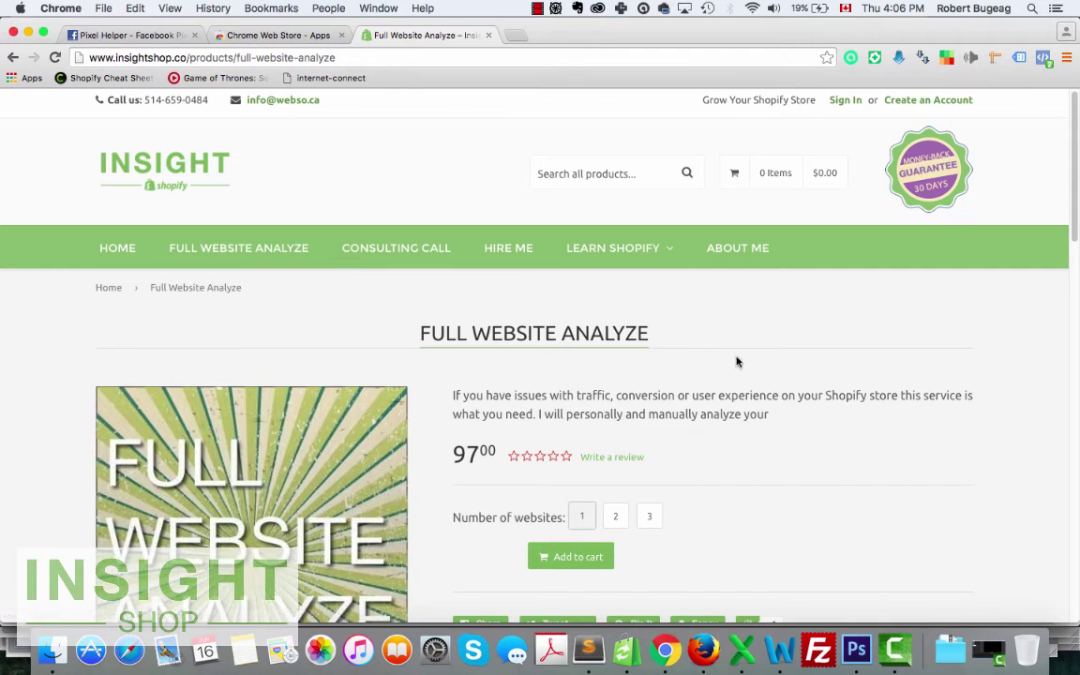
{"action": "scroll", "coordinate": [735, 366], "scroll_direction": "down", "scroll_amount": 3}
{"action": "scroll", "coordinate": [733, 369], "scroll_direction": "up", "scroll_amount": 3}
{"action": "left_click", "coordinate": [561, 527]}
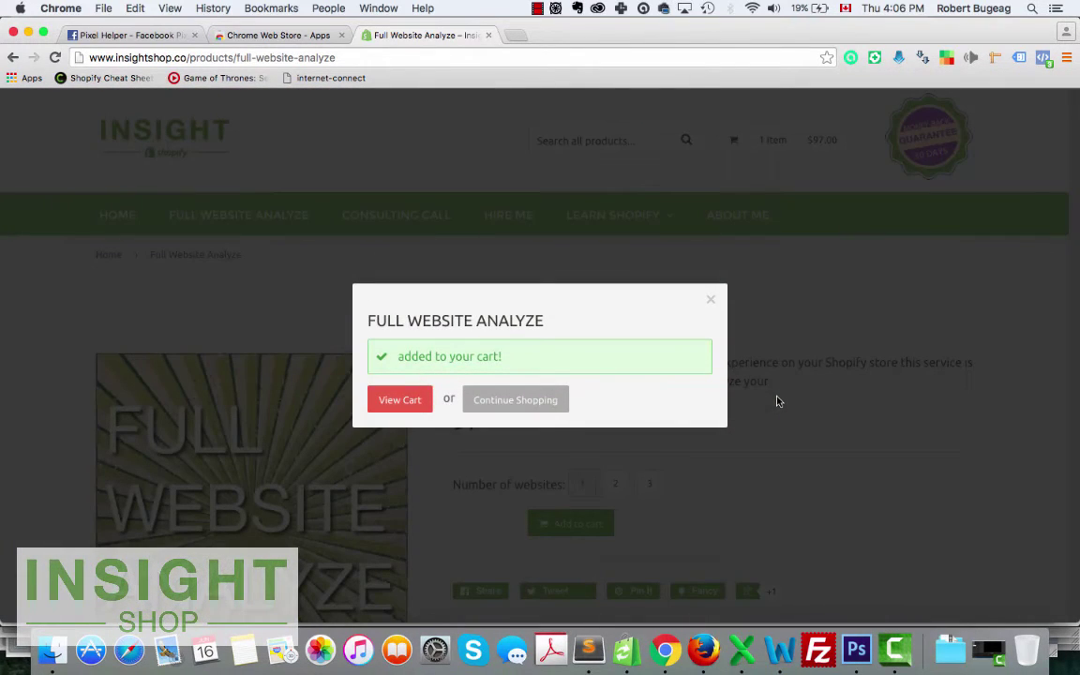
{"action": "left_click", "coordinate": [403, 400]}
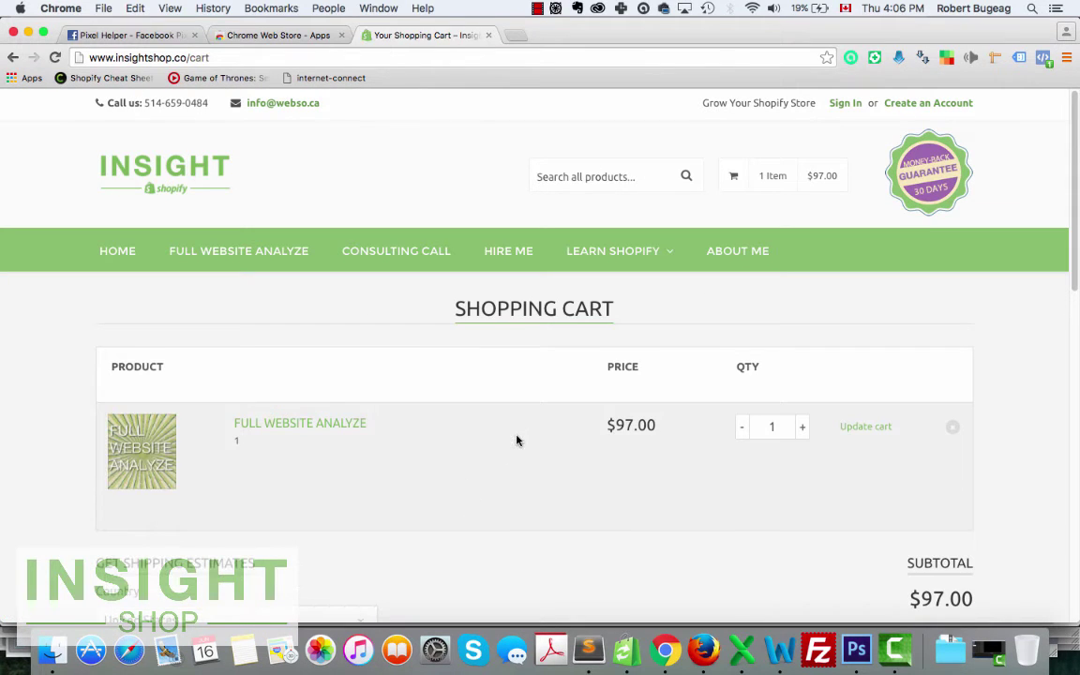
Step: Proceed from the cart to checkout and look through its customer information and billing address form
{"action": "scroll", "coordinate": [516, 440], "scroll_direction": "down", "scroll_amount": 4}
{"action": "left_click", "coordinate": [882, 488]}
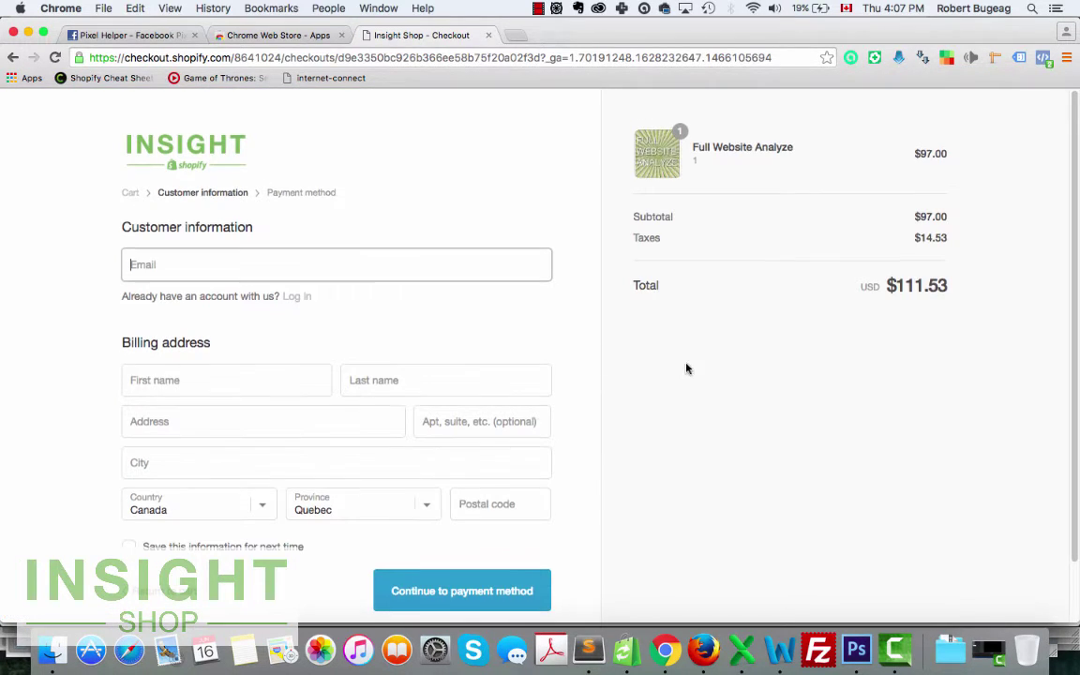
{"action": "scroll", "coordinate": [686, 369], "scroll_direction": "down", "scroll_amount": 2}
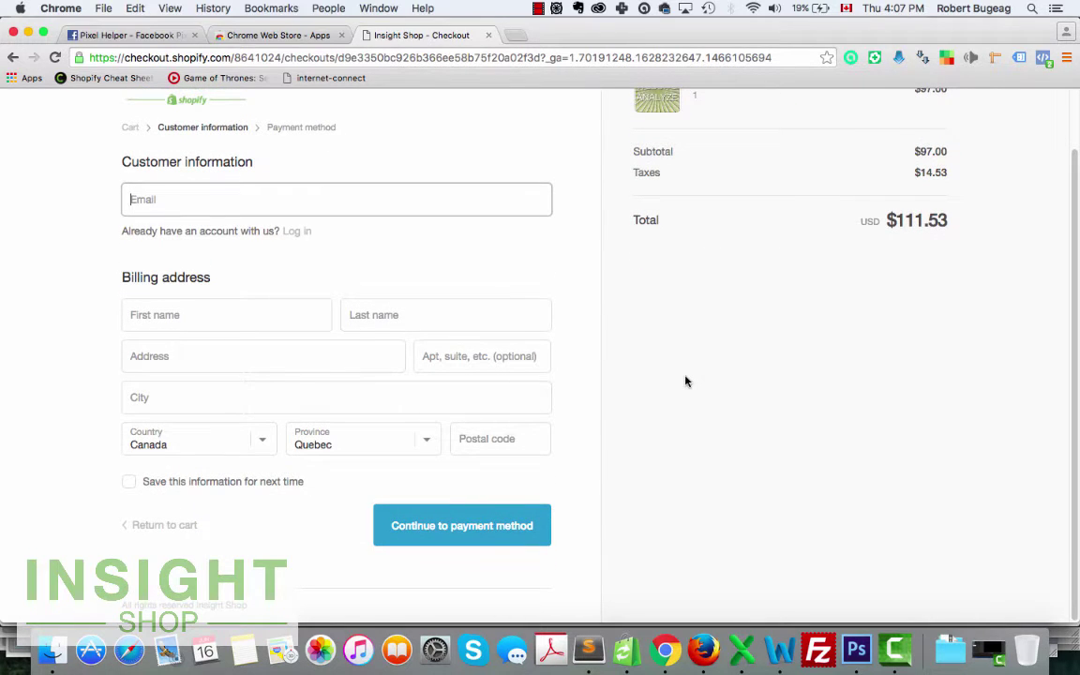
{"action": "scroll", "coordinate": [605, 385], "scroll_direction": "up", "scroll_amount": 2}
{"action": "scroll", "coordinate": [610, 394], "scroll_direction": "down", "scroll_amount": 3}
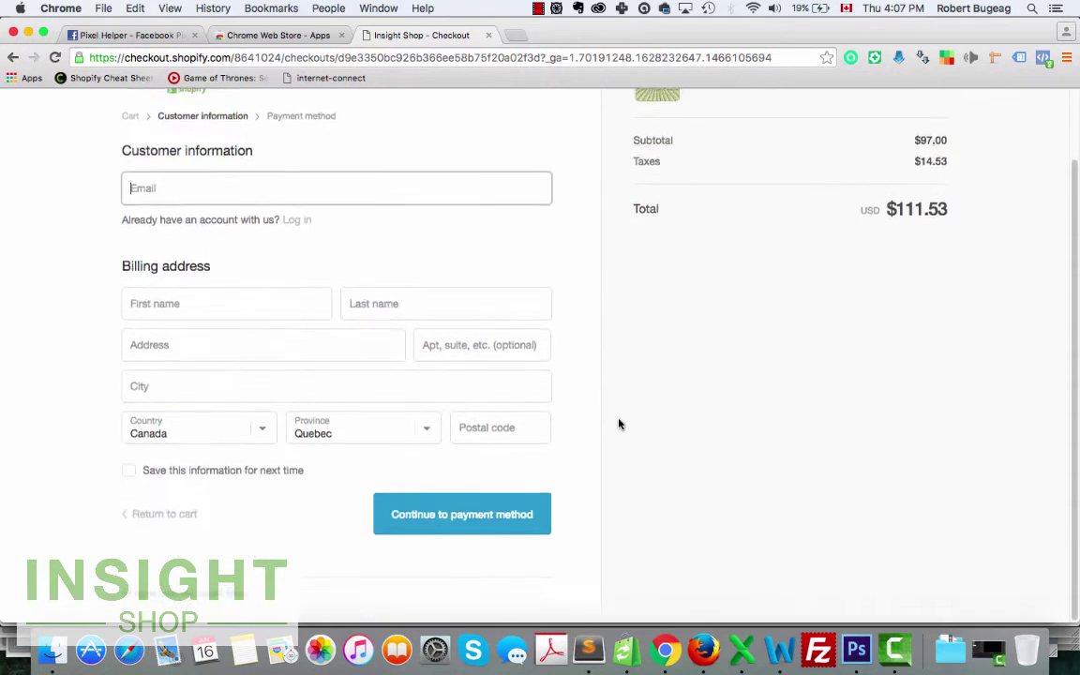
{"action": "scroll", "coordinate": [619, 425], "scroll_direction": "up", "scroll_amount": 3}
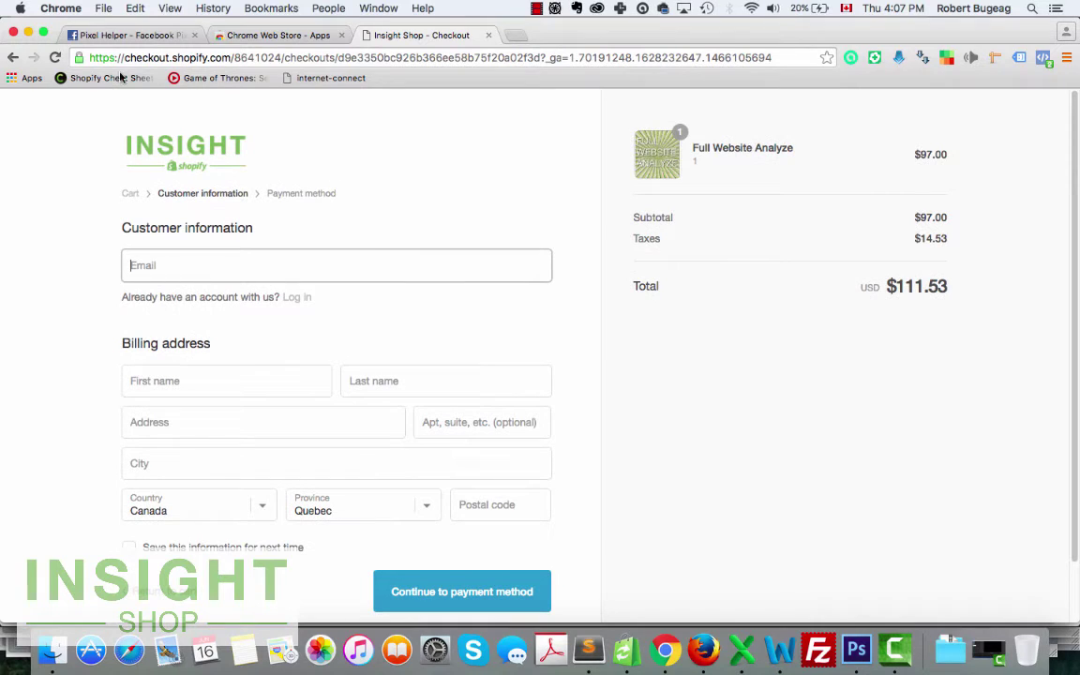
Step: Return to Ads Manager in Firefox, reload the pixel page, and check the recorded URLs and Events data
{"action": "left_click", "coordinate": [703, 650]}
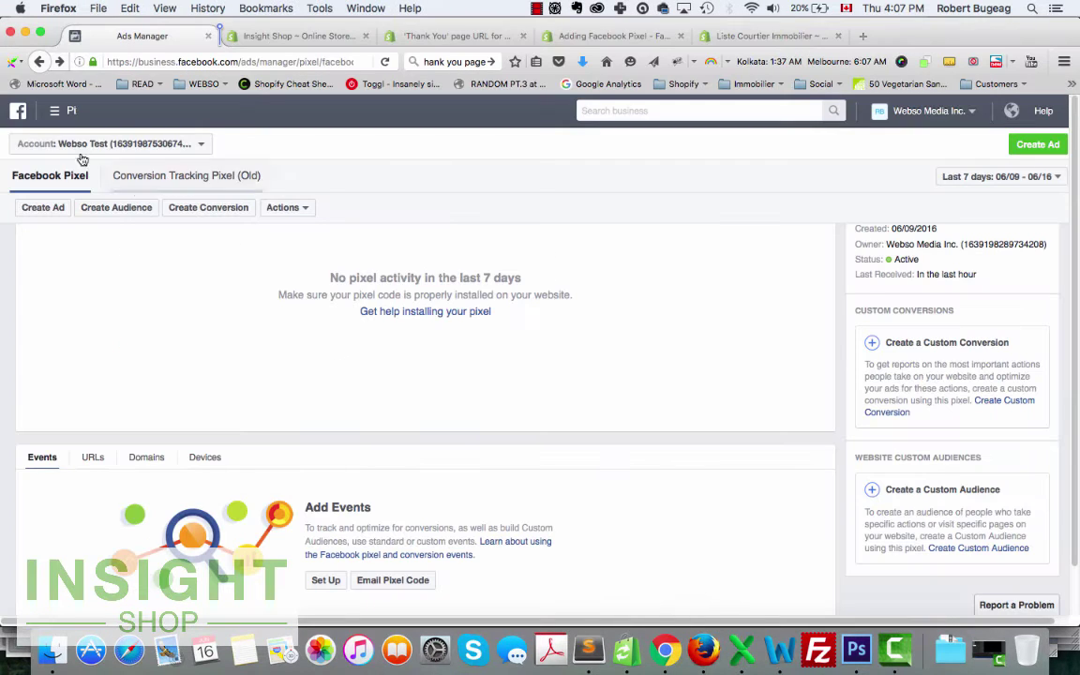
{"action": "left_click", "coordinate": [385, 61]}
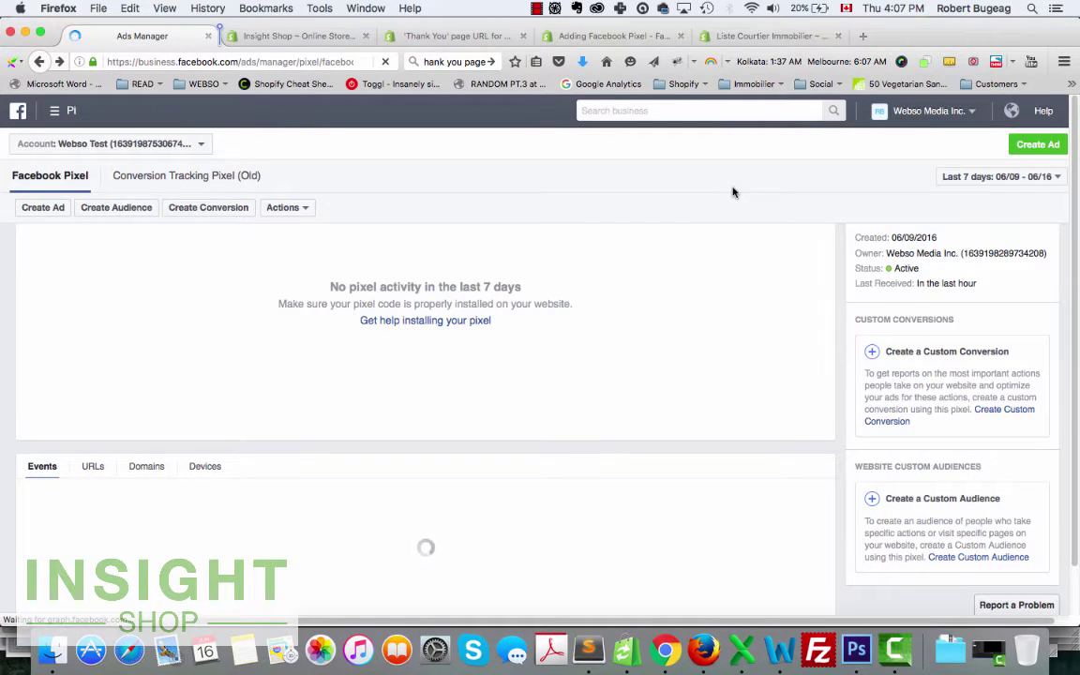
{"action": "scroll", "coordinate": [482, 474], "scroll_direction": "down", "scroll_amount": 2}
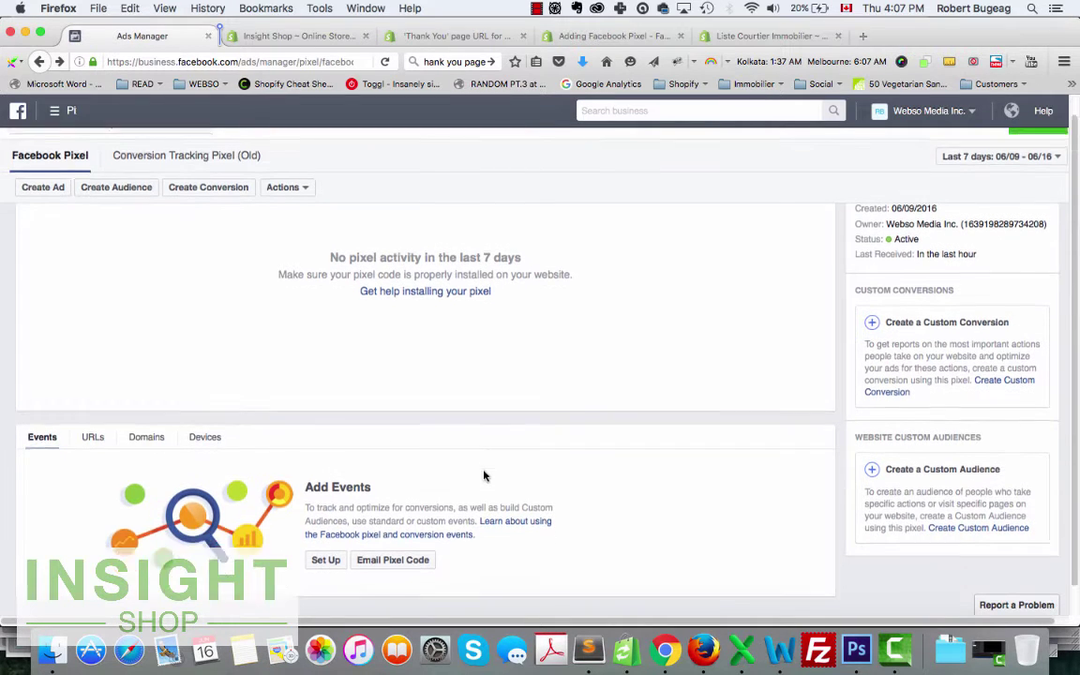
{"action": "left_click", "coordinate": [98, 408]}
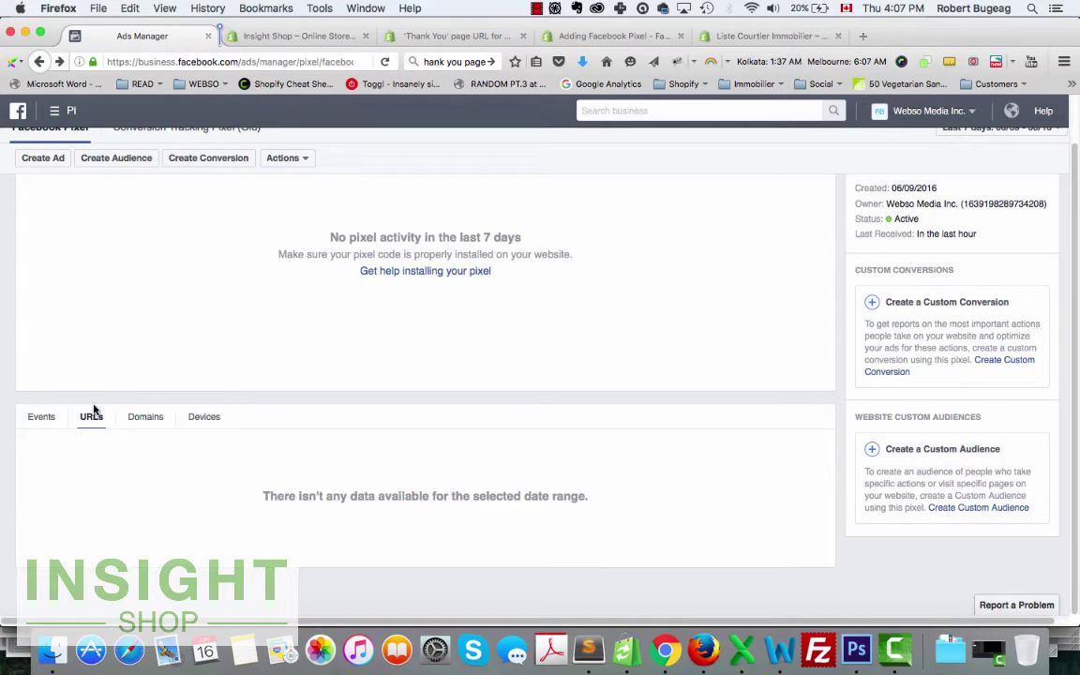
{"action": "left_click", "coordinate": [42, 418]}
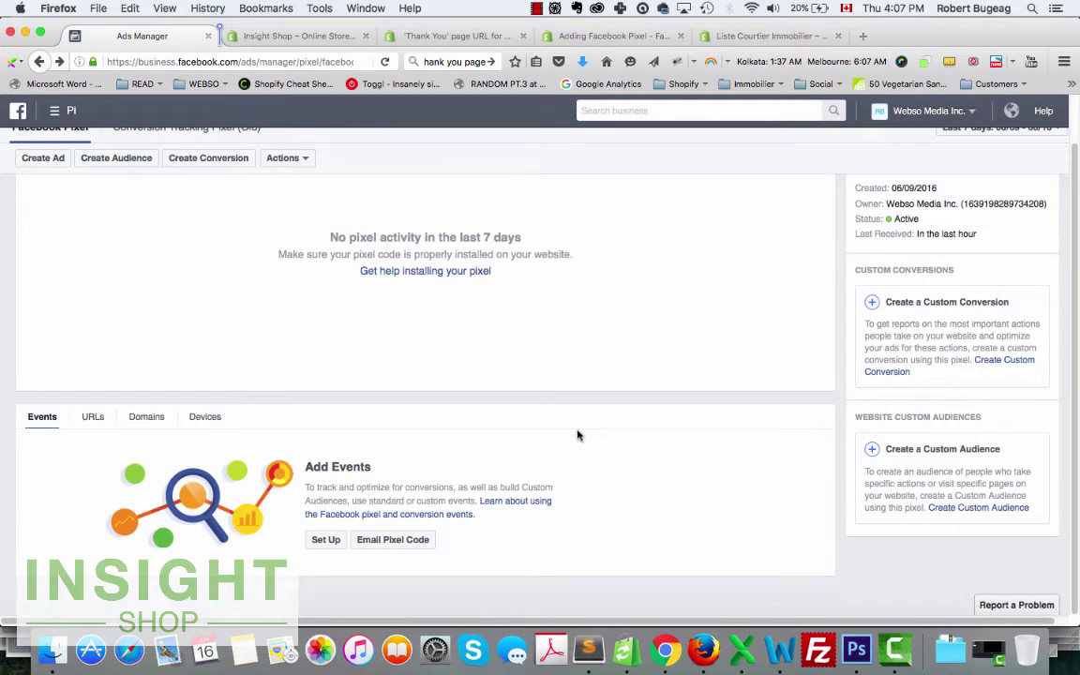
{"action": "scroll", "coordinate": [843, 361], "scroll_direction": "up", "scroll_amount": 2}
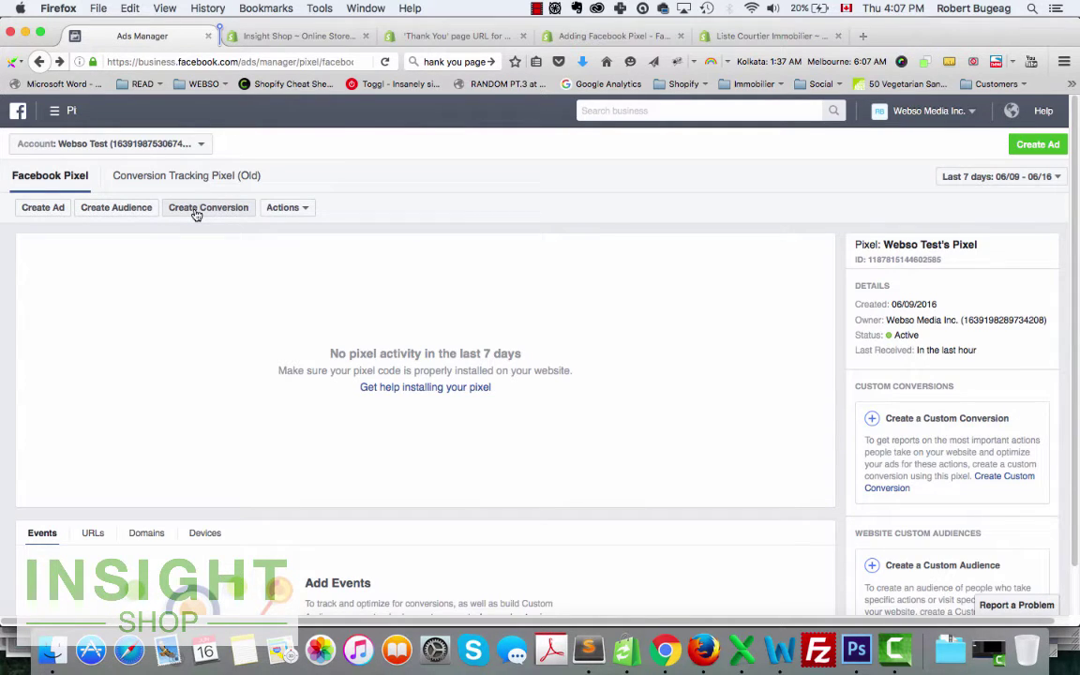
{"action": "left_click", "coordinate": [115, 208]}
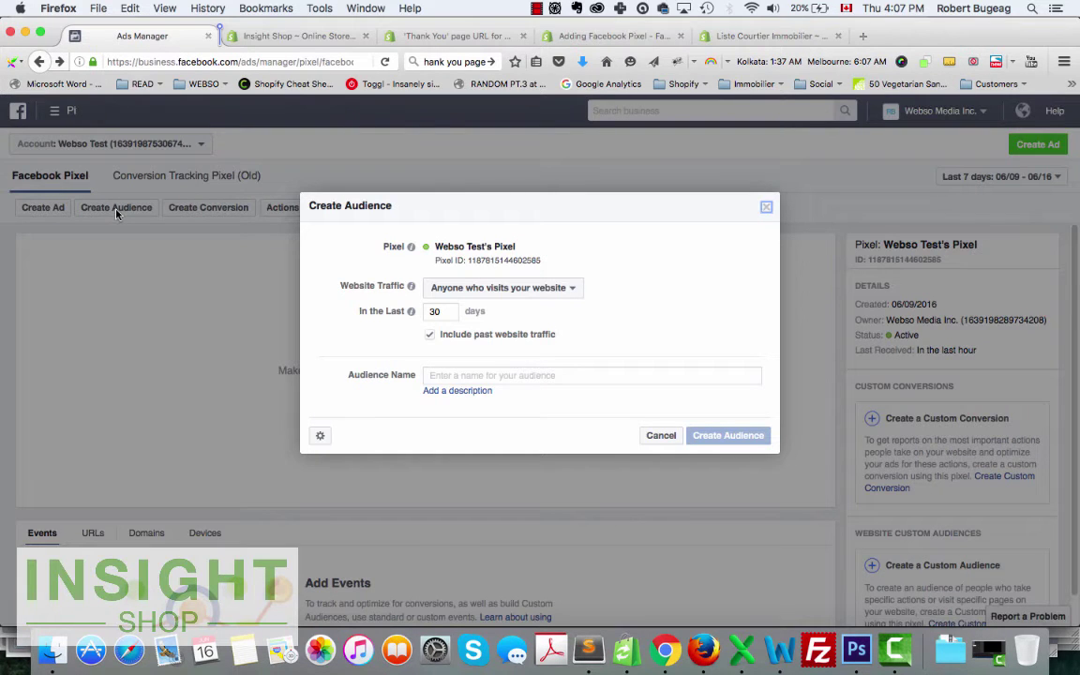
{"action": "left_click", "coordinate": [659, 436]}
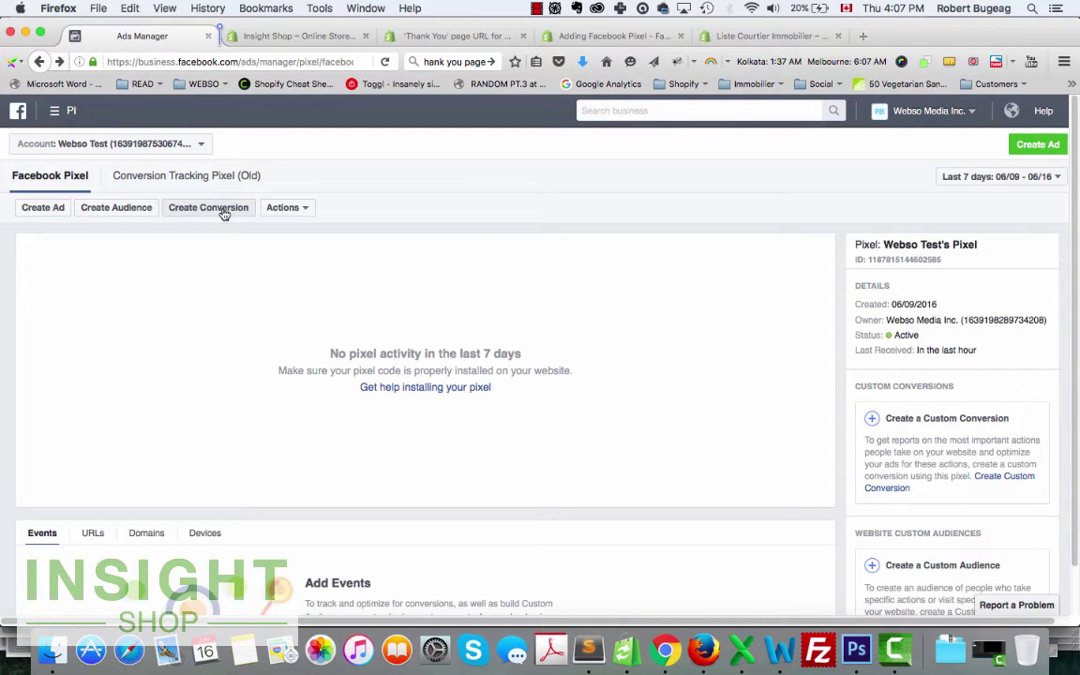
Step: Switch to Chrome, go back to the store's Full Website Analyze product page, and copy "full-website-analyze" from its URL
{"action": "left_click", "coordinate": [664, 650]}
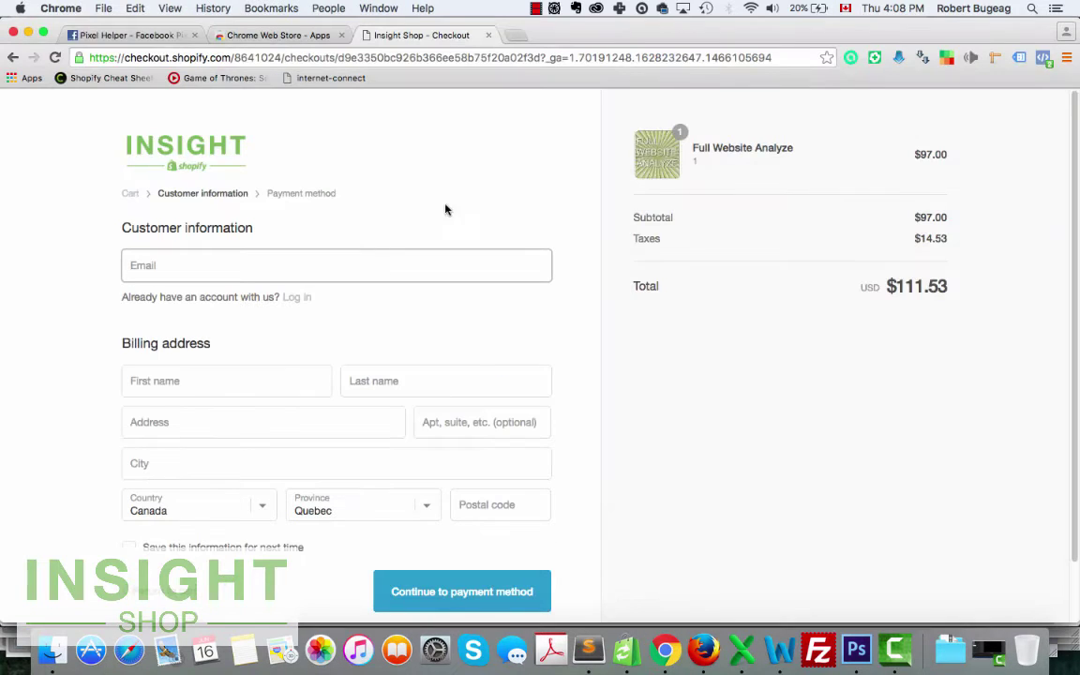
{"action": "left_click", "coordinate": [14, 57]}
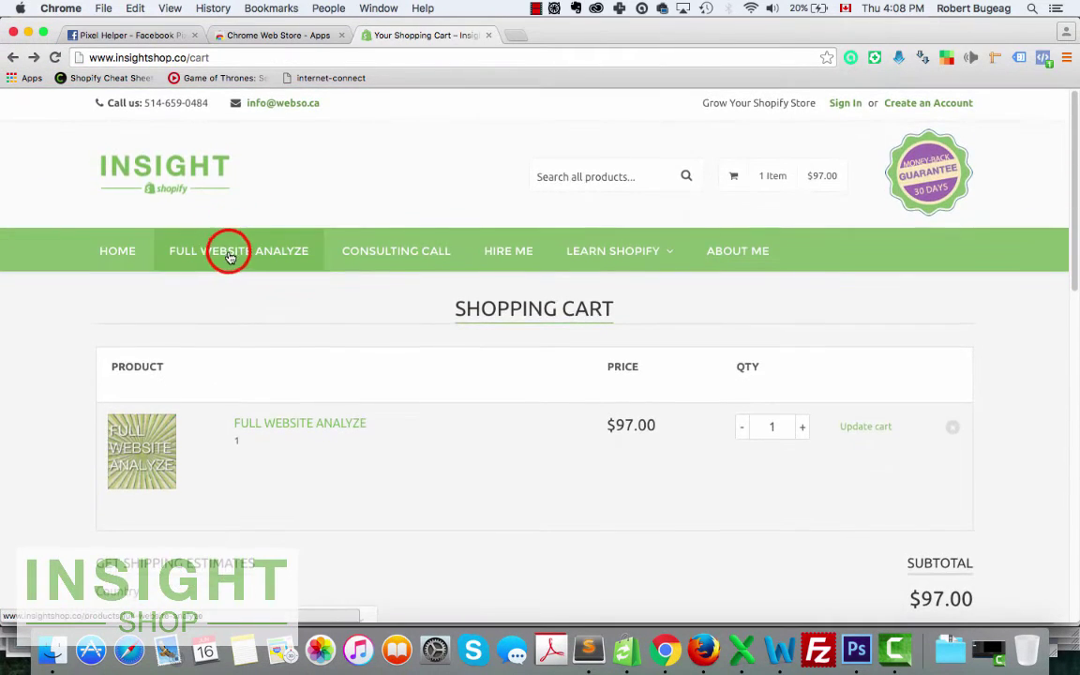
{"action": "left_click", "coordinate": [228, 255]}
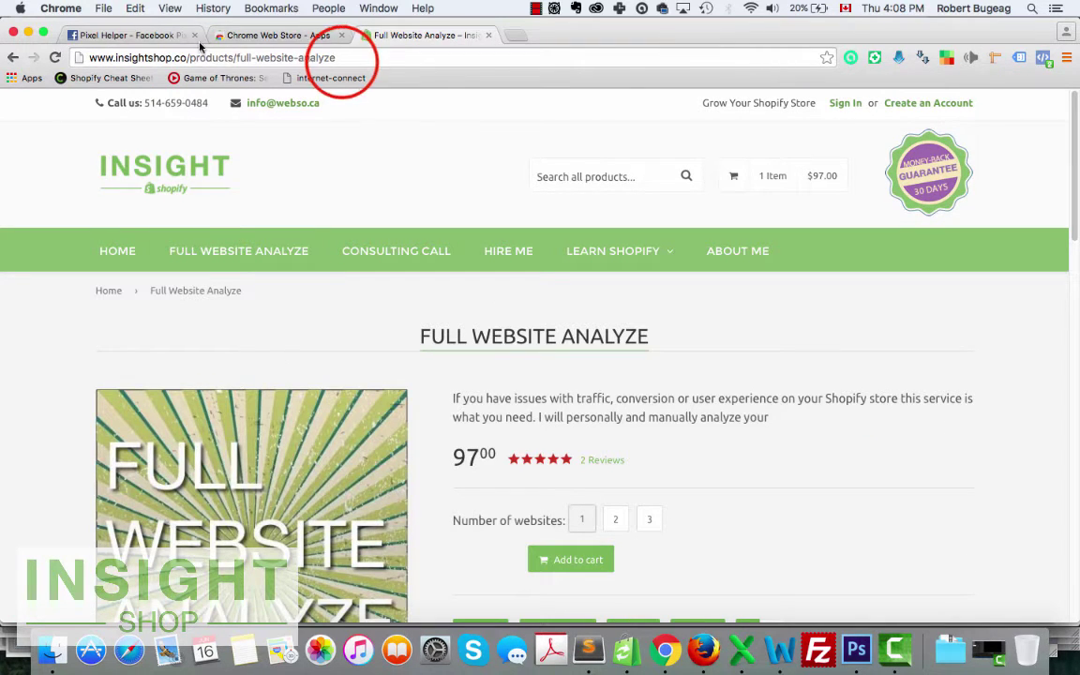
{"action": "left_click", "coordinate": [343, 57]}
{"action": "left_click_drag", "start_coordinate": [343, 57], "coordinate": [235, 58]}
{"action": "key", "text": "super+c"}
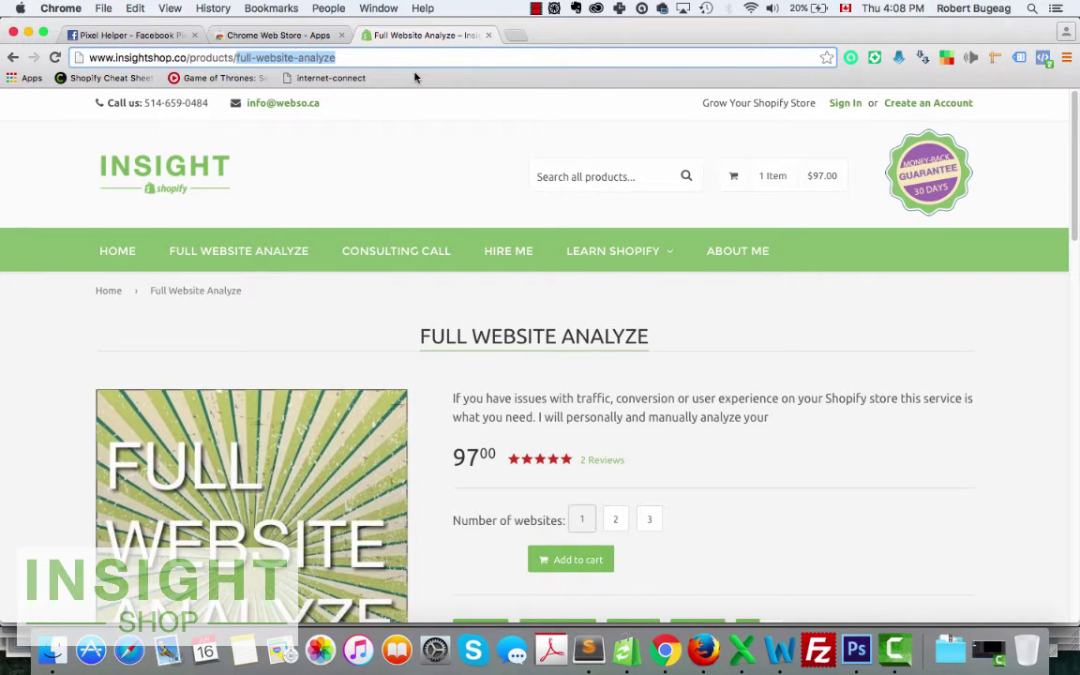
Step: Return to Ads Manager in Firefox and start a new conversion using the Track Custom Conversions method
{"action": "left_click", "coordinate": [703, 649]}
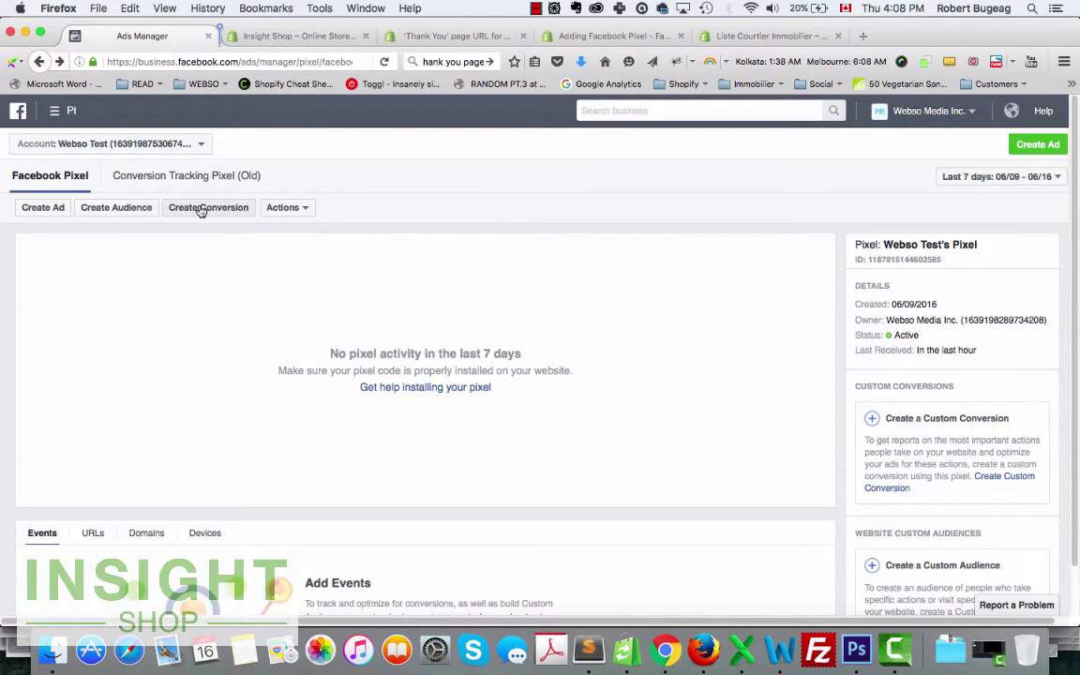
{"action": "left_click", "coordinate": [214, 214]}
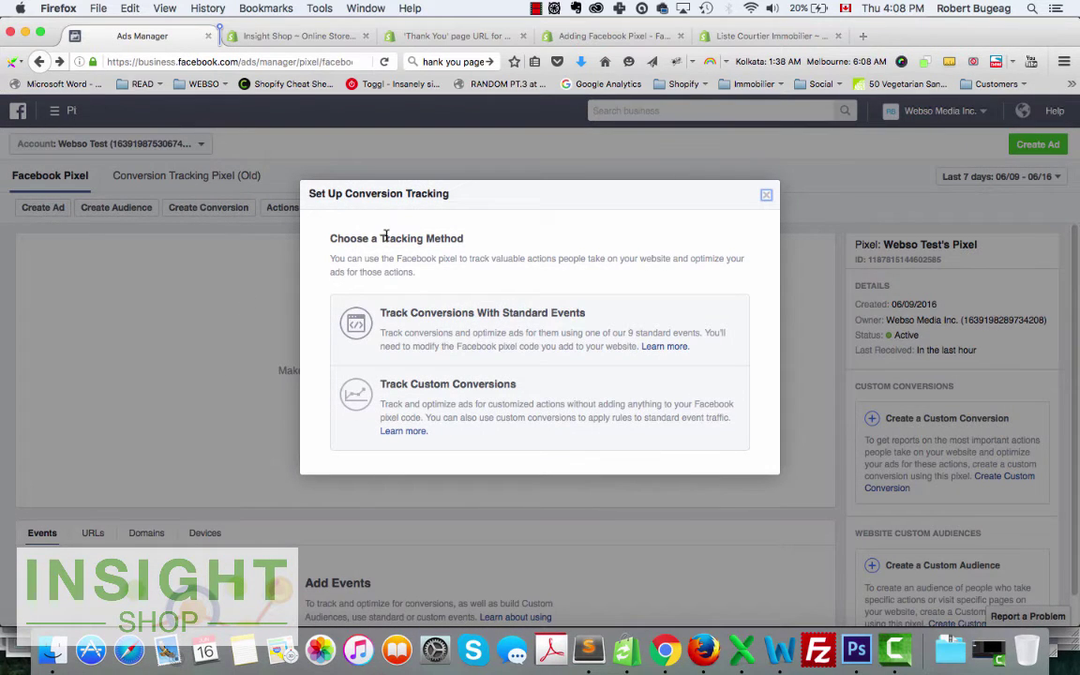
{"action": "left_click", "coordinate": [432, 407]}
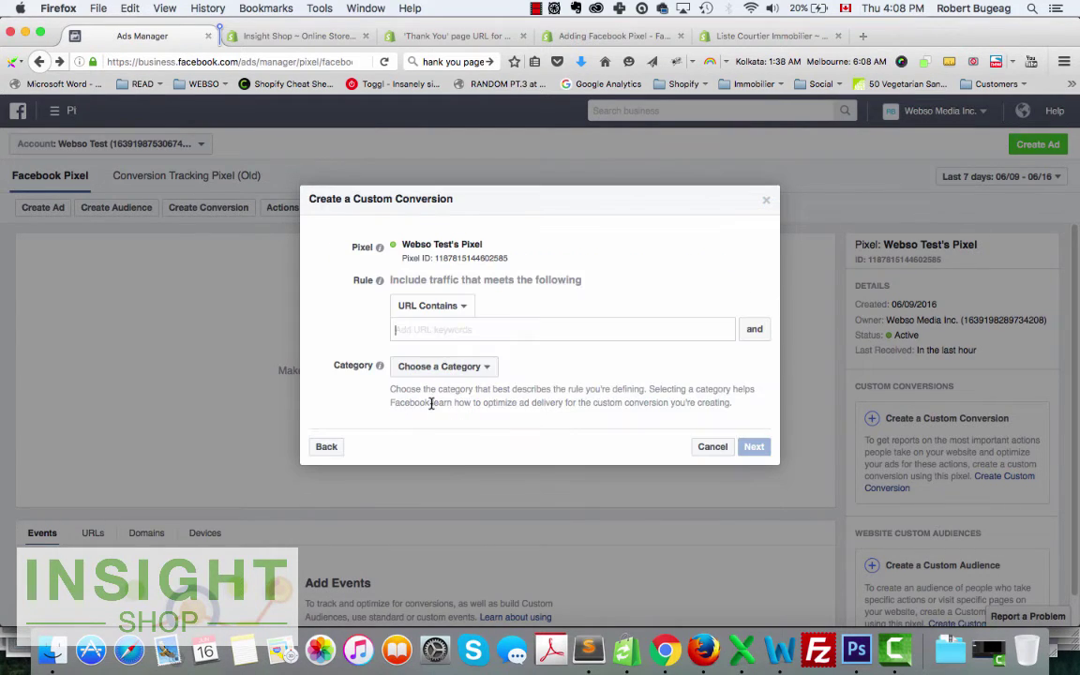
Step: Keep the rule type at URL Contains, paste the keyword "full-website-analyze", and compare it with the product page URL in Chrome
{"action": "left_click", "coordinate": [462, 306]}
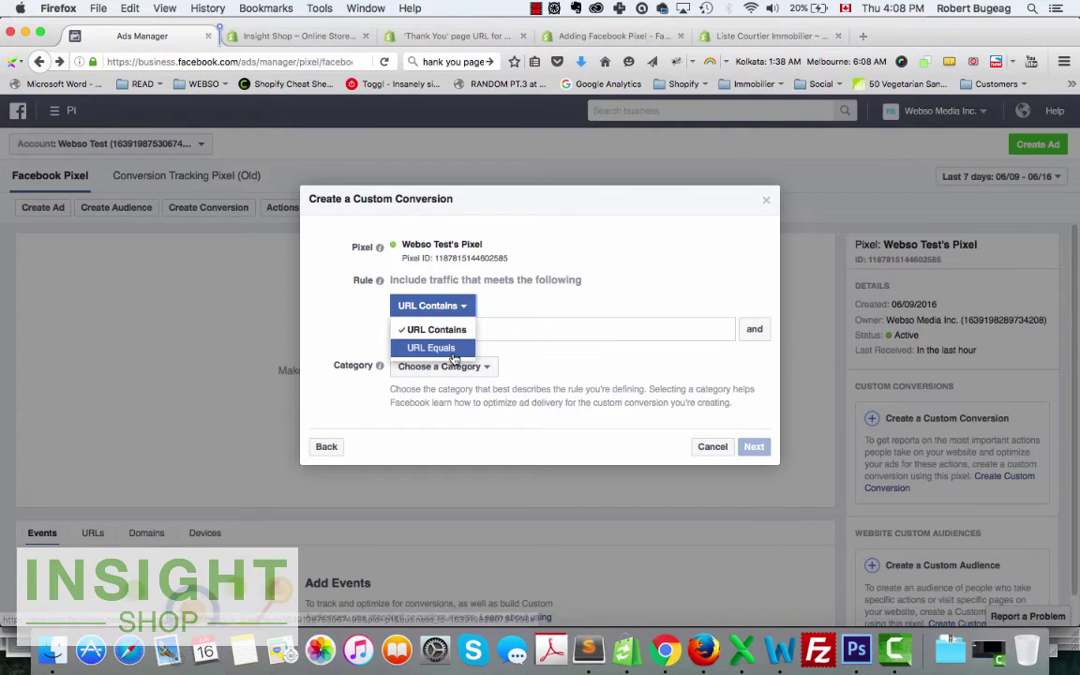
{"action": "left_click", "coordinate": [451, 310]}
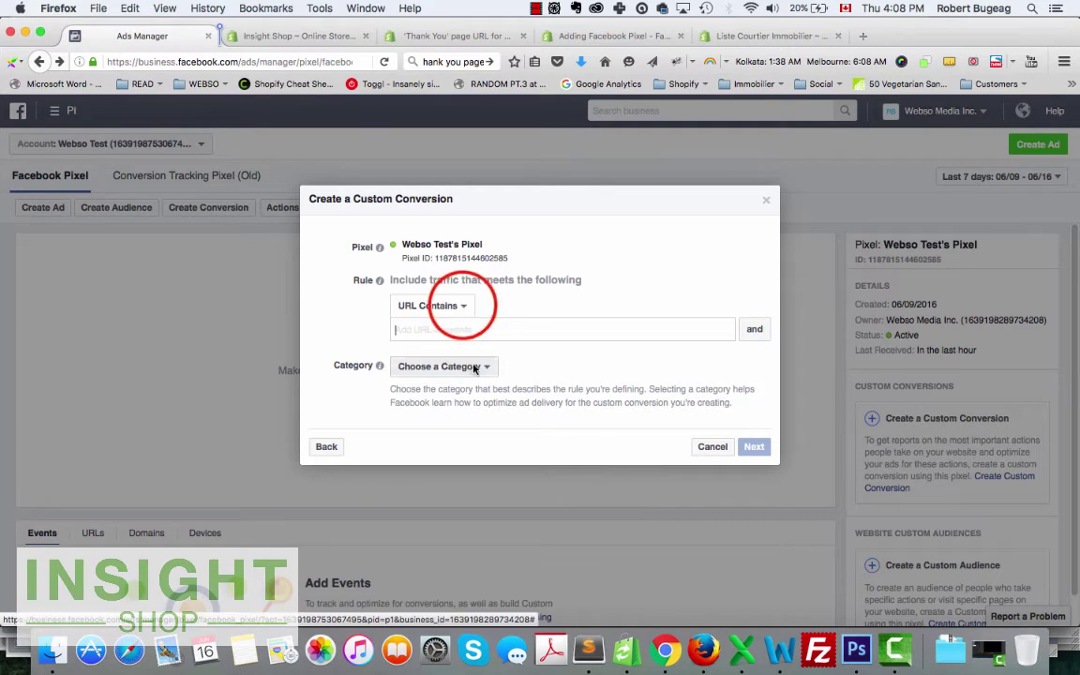
{"action": "left_click", "coordinate": [453, 306]}
{"action": "left_click", "coordinate": [482, 332]}
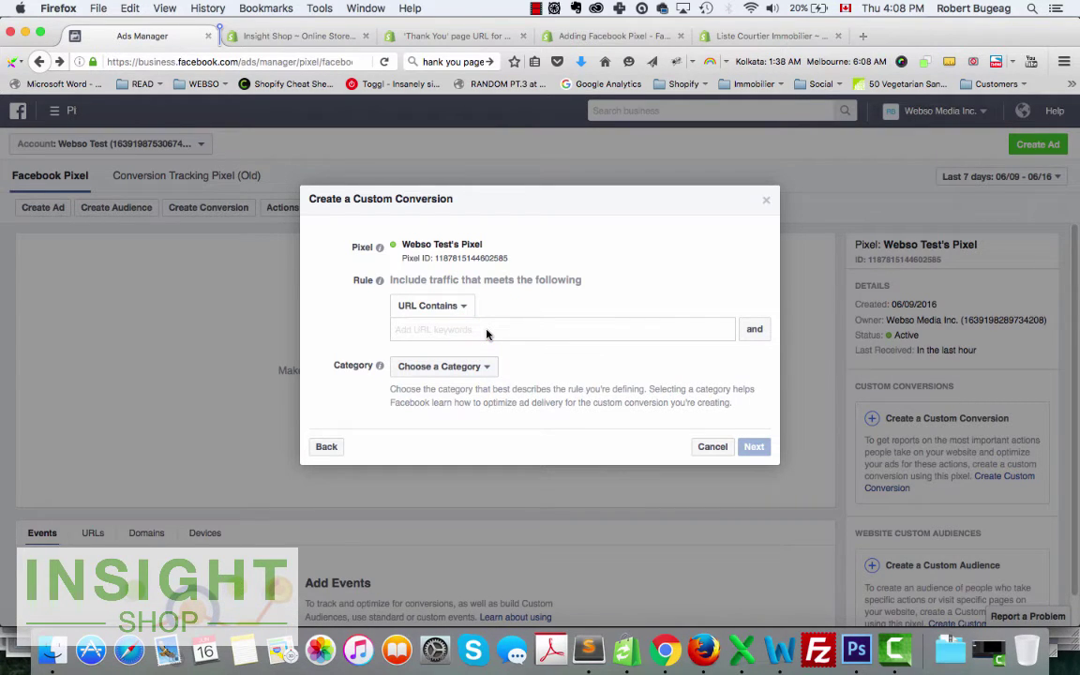
{"action": "left_click", "coordinate": [456, 306]}
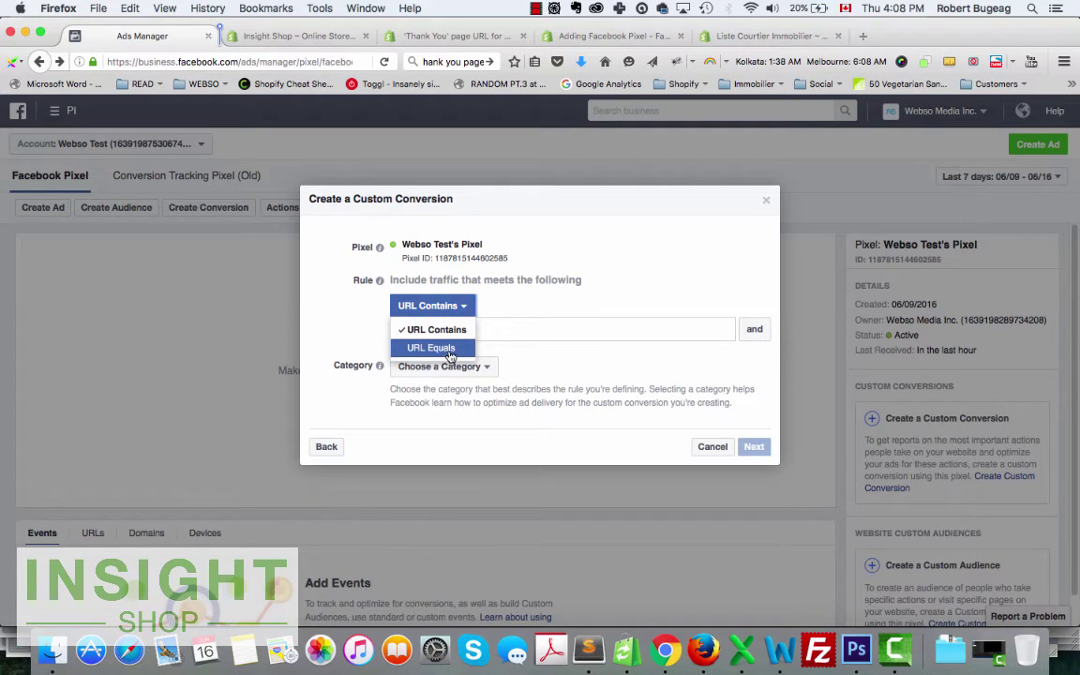
{"action": "left_click", "coordinate": [505, 330]}
{"action": "left_click", "coordinate": [435, 327]}
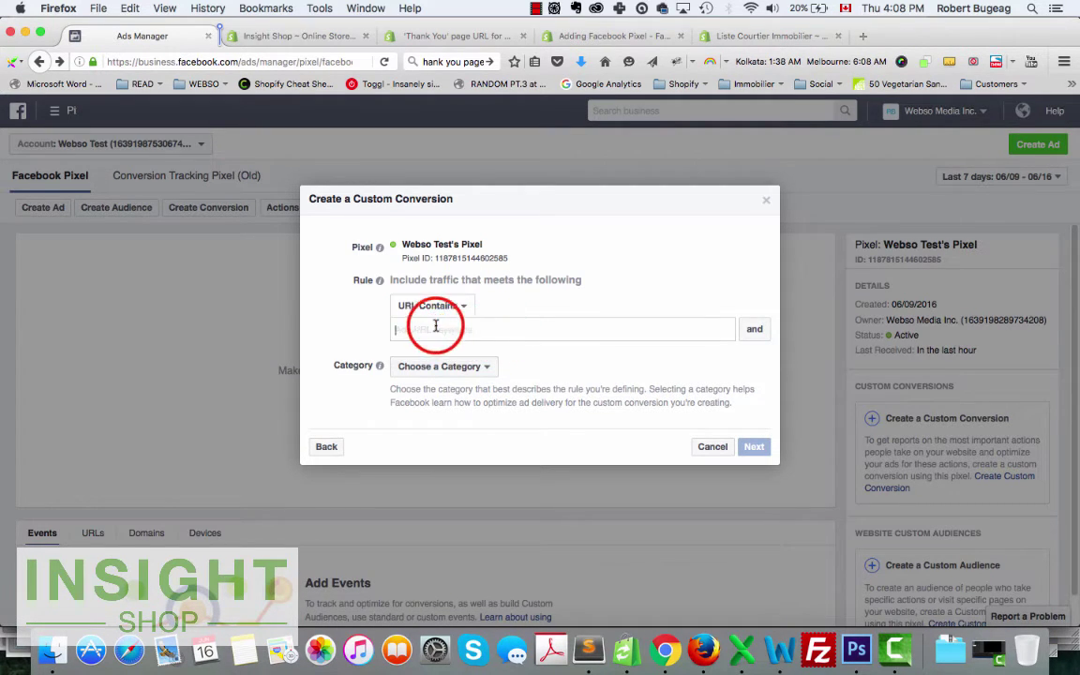
{"action": "key", "text": "super+v"}
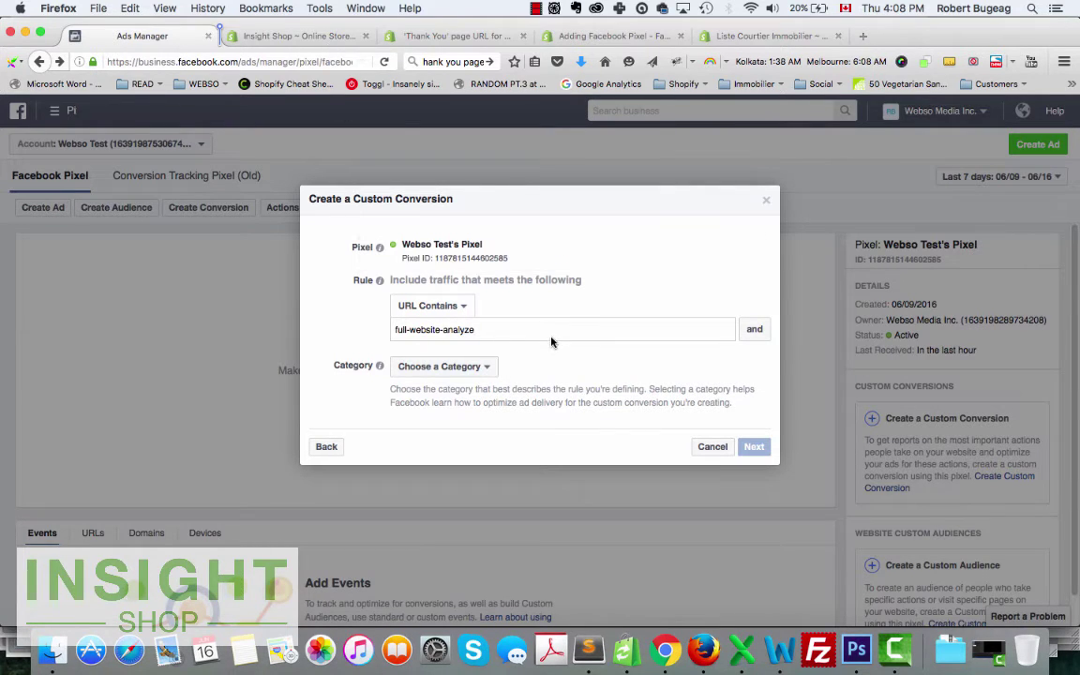
{"action": "left_click", "coordinate": [666, 654]}
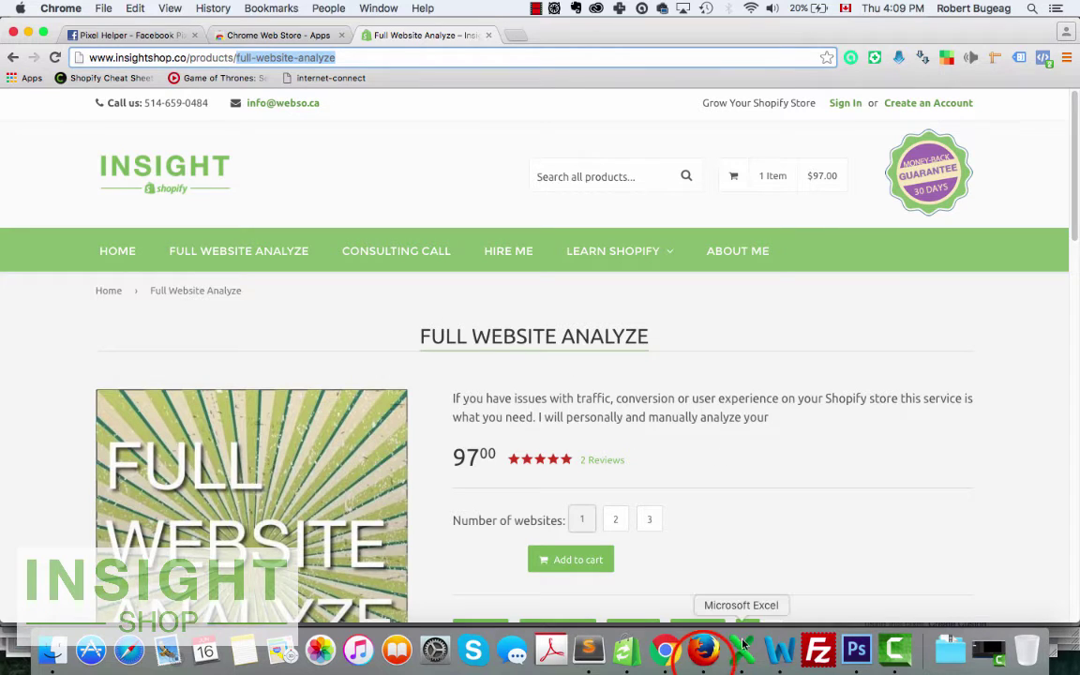
{"action": "left_click", "coordinate": [703, 650]}
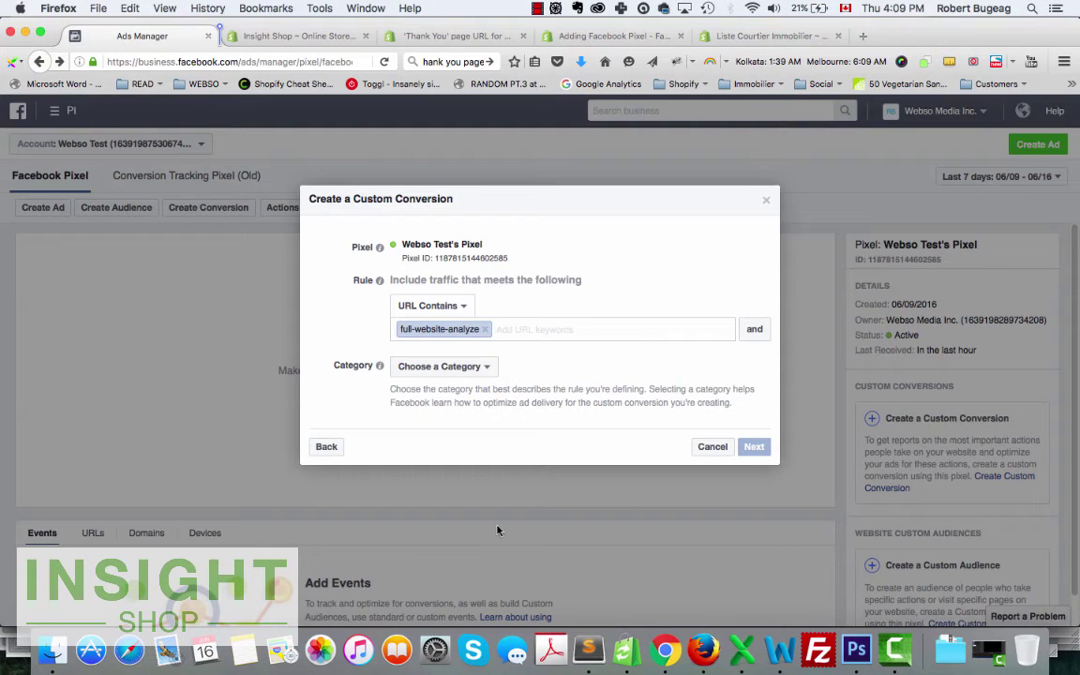
Step: Set the custom conversion's category to View Content and continue to the next stage
{"action": "left_click", "coordinate": [484, 369]}
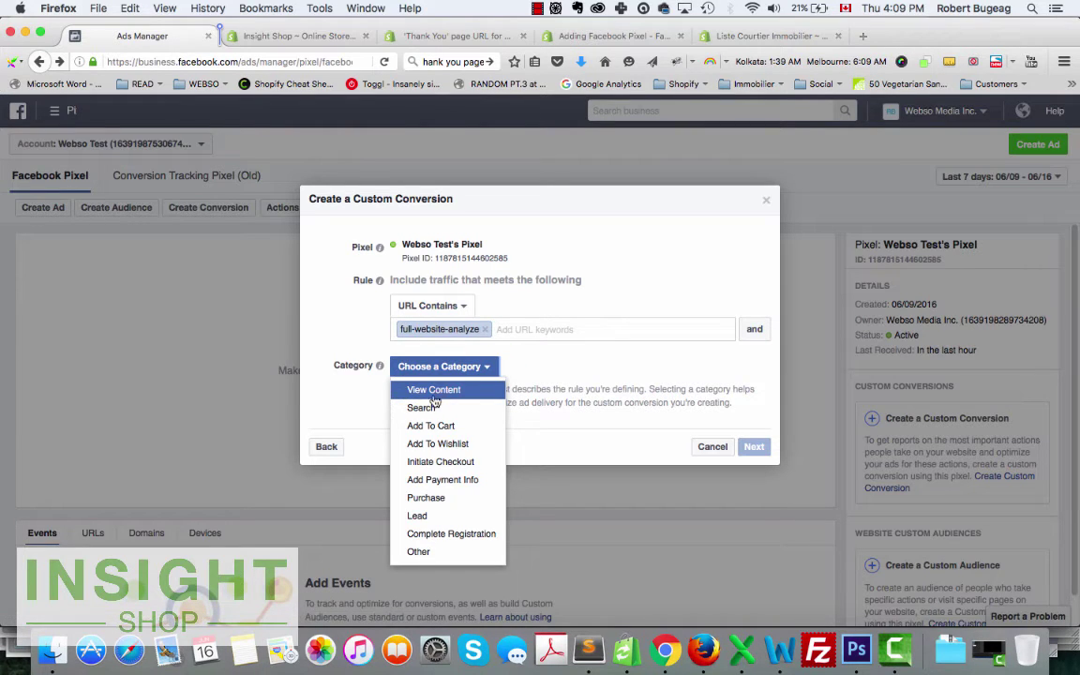
{"action": "left_click", "coordinate": [421, 392]}
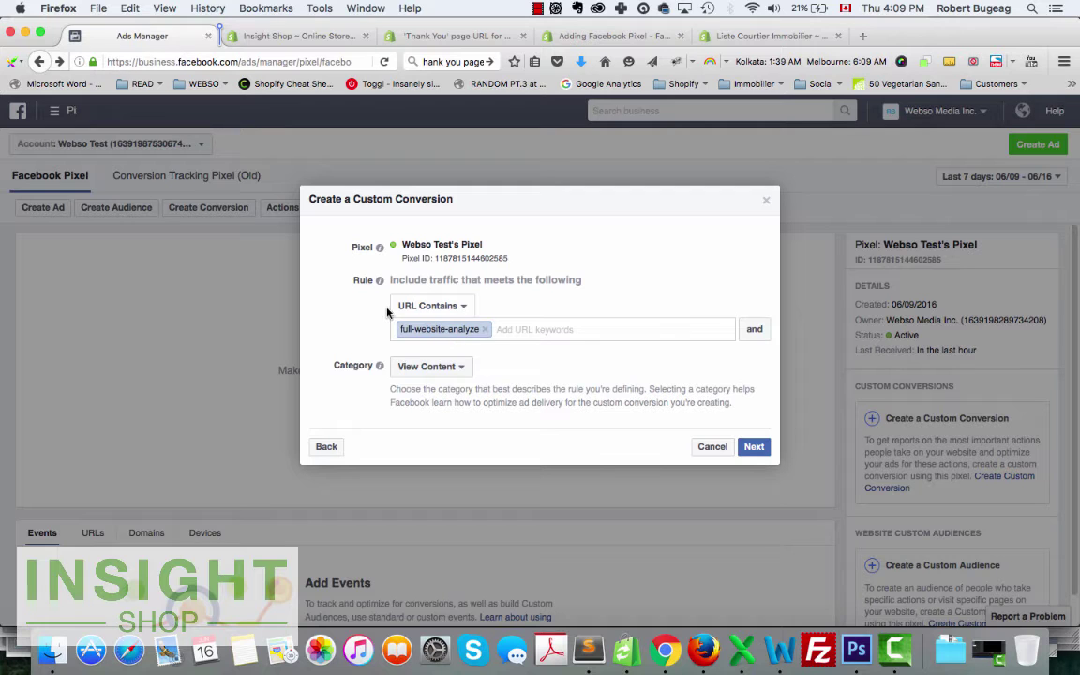
{"action": "left_click", "coordinate": [754, 446]}
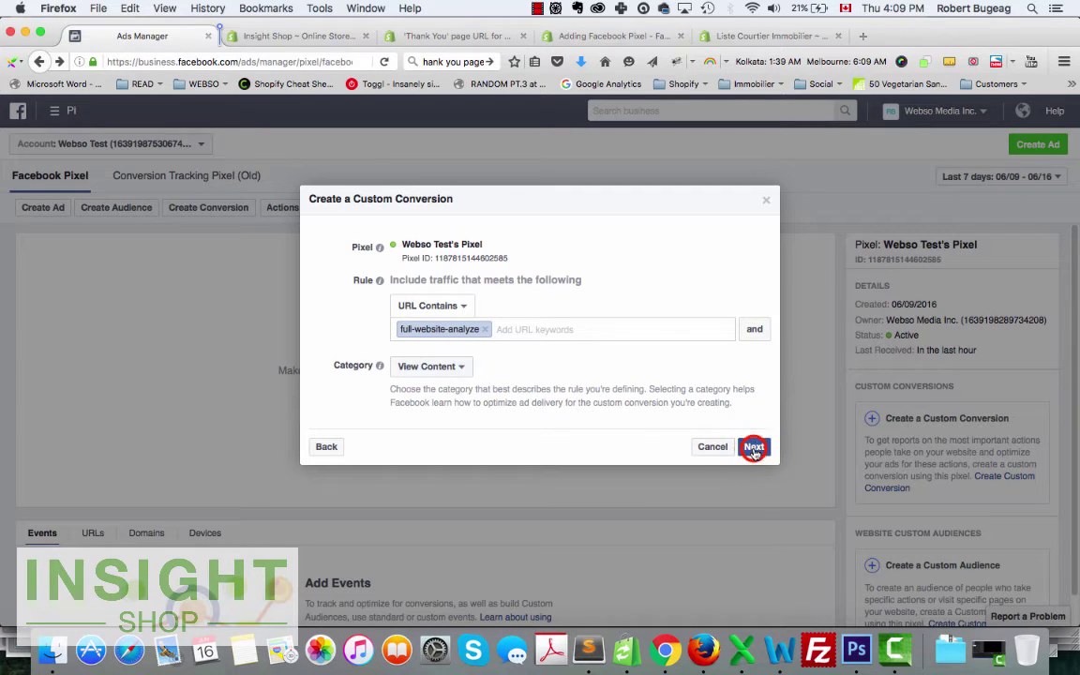
Step: Name the custom conversion "View Product: Full Web Analyze" and enable a conversion value for it
{"action": "left_click", "coordinate": [474, 283]}
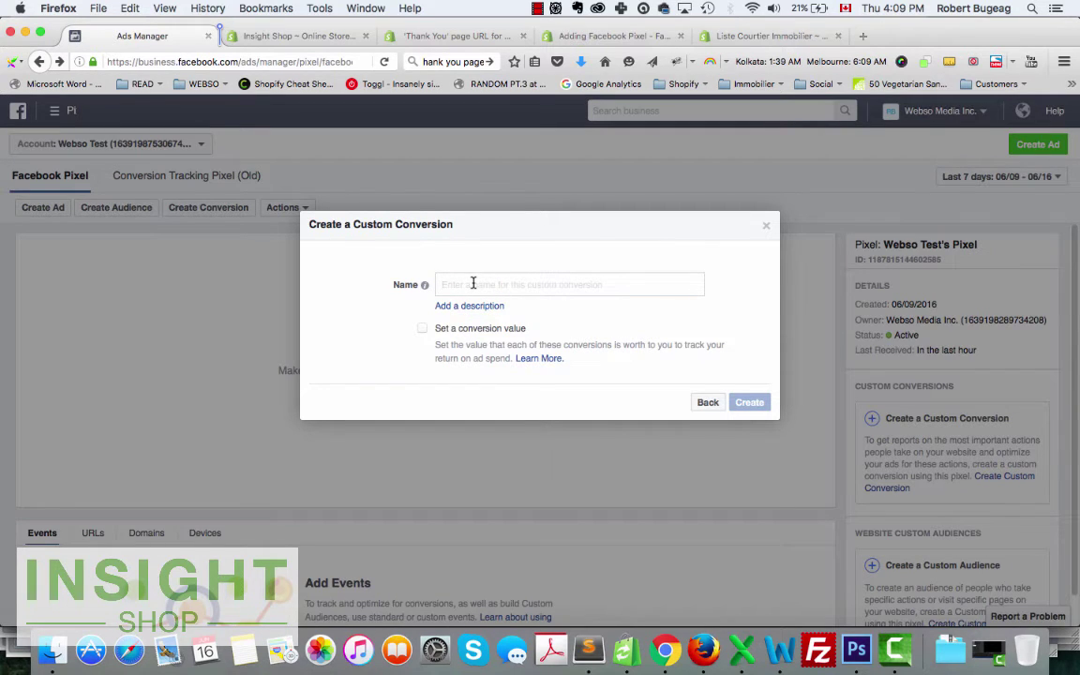
{"action": "type", "text": "View Product: Full Web Analyze"}
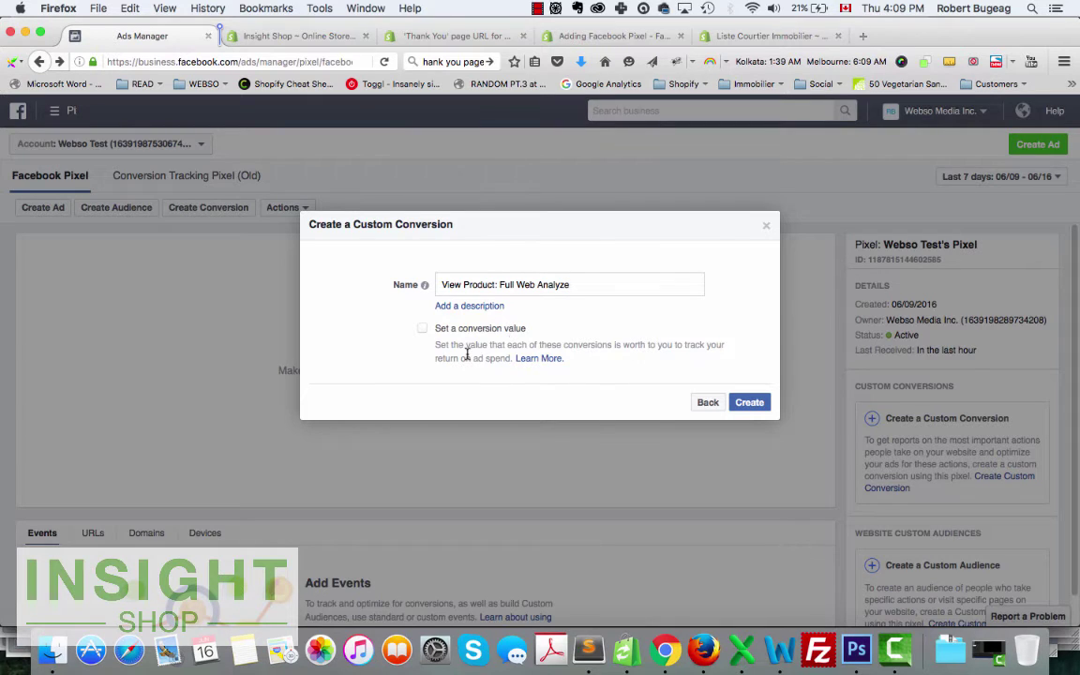
{"action": "left_click", "coordinate": [422, 328]}
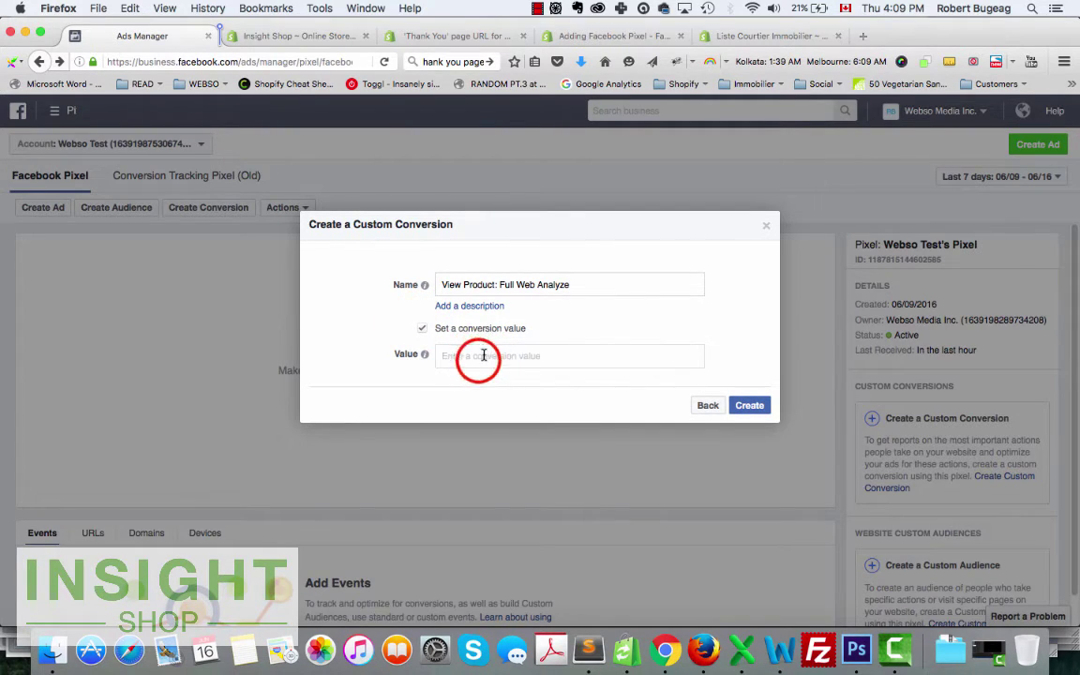
Step: Check the price of the Full Website Analyze product in Chrome, and return to the conversion form in Firefox
{"action": "left_click", "coordinate": [478, 362]}
{"action": "key", "text": "super+Tab"}
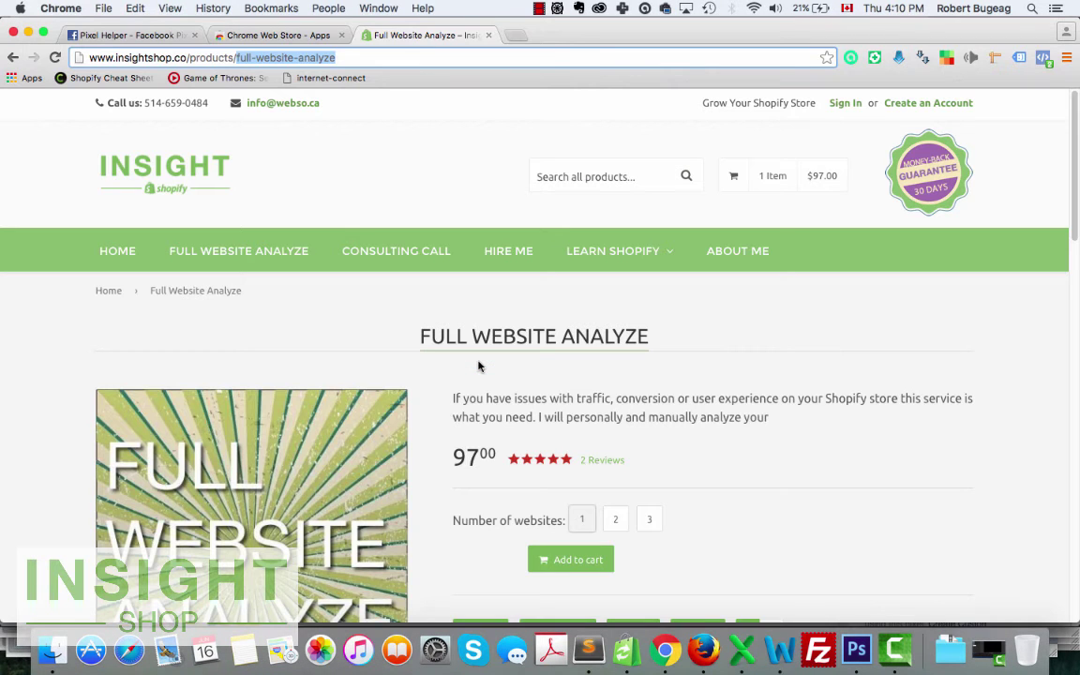
{"action": "scroll", "coordinate": [474, 469], "scroll_direction": "down", "scroll_amount": 2}
{"action": "scroll", "coordinate": [468, 466], "scroll_direction": "down", "scroll_amount": 1}
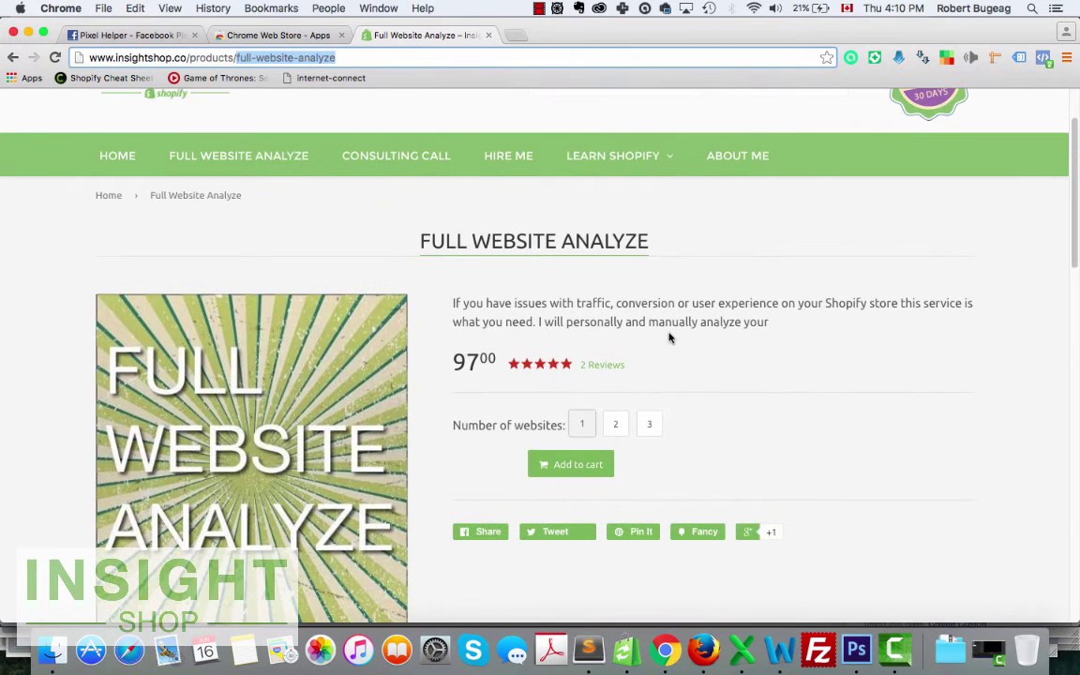
{"action": "key", "text": "super+Tab"}
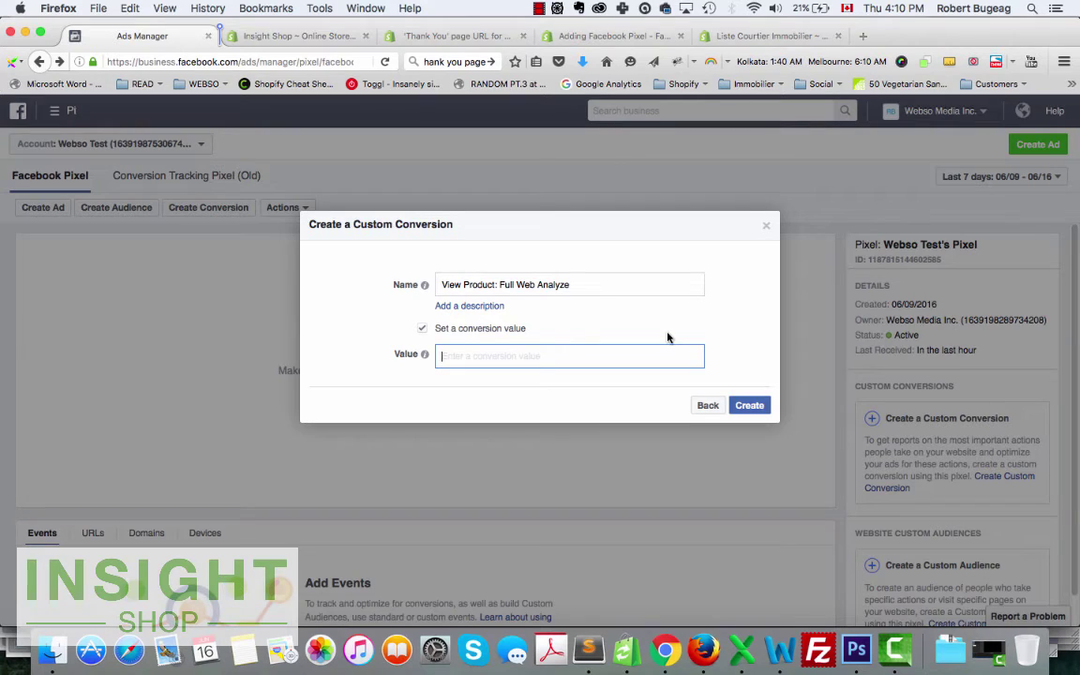
Step: Set the conversion value to 97 USD and finish creating the custom conversion
{"action": "type", "text": "97"}
{"action": "left_click", "coordinate": [723, 314]}
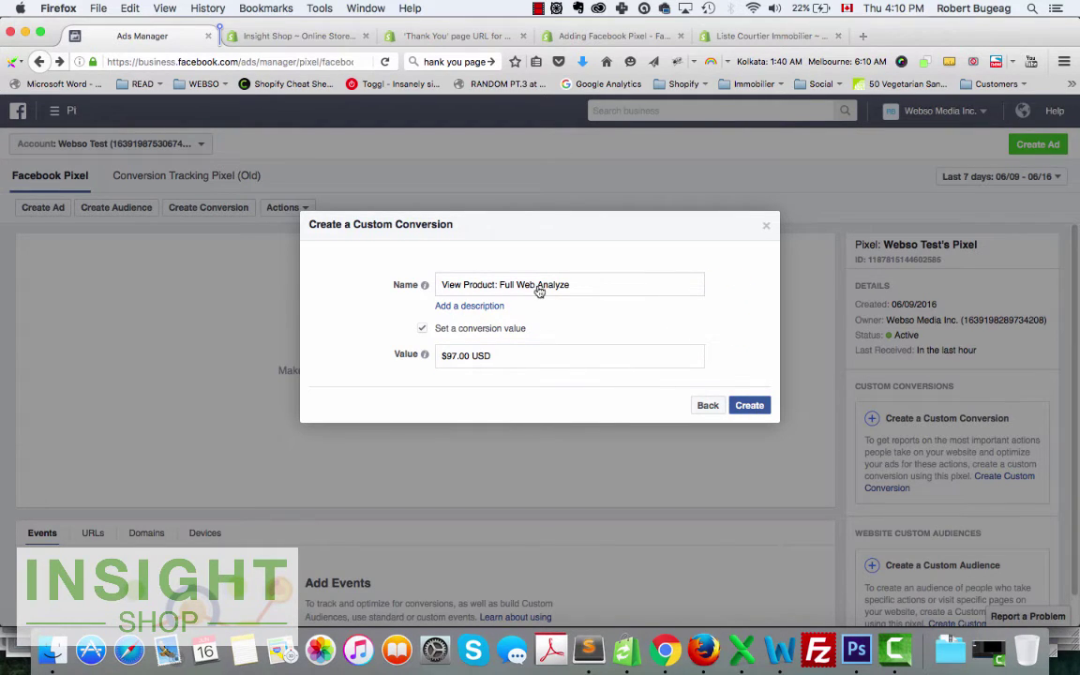
{"action": "left_click", "coordinate": [753, 409]}
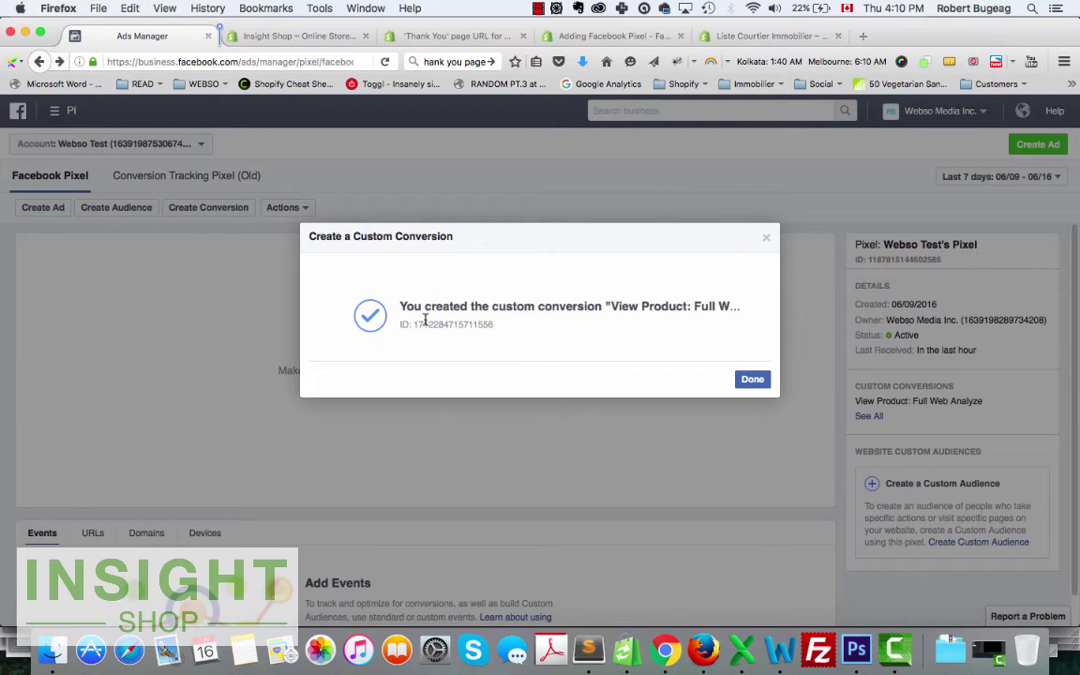
{"action": "left_click", "coordinate": [752, 380]}
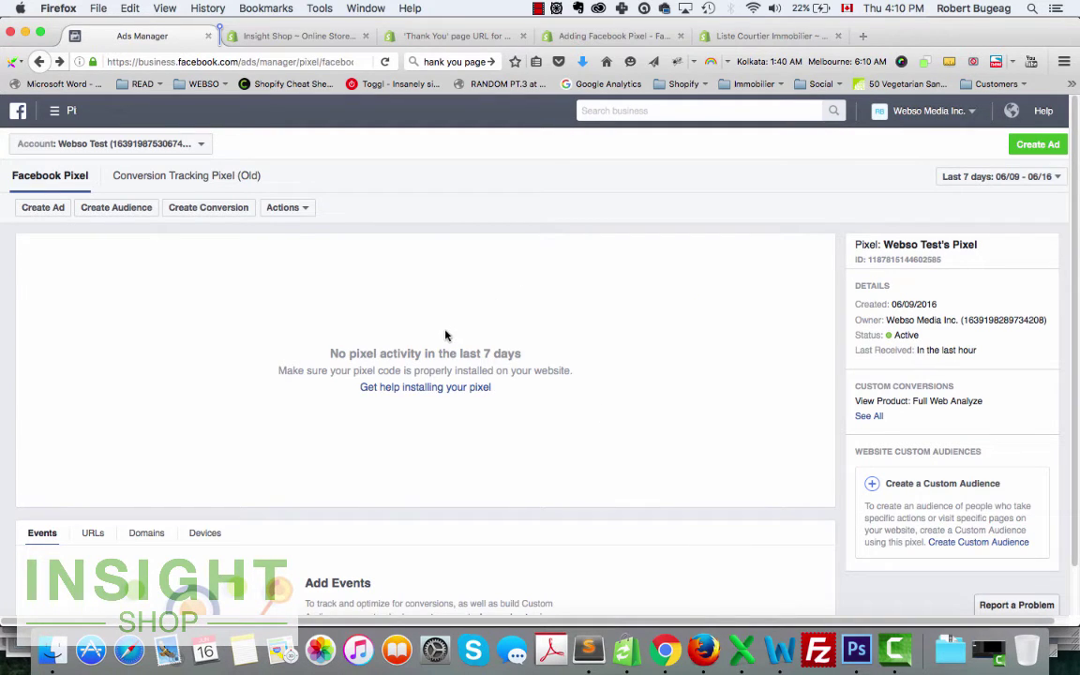
Step: Open the full list of custom conversions and check how many the ad account allows
{"action": "scroll", "coordinate": [524, 302], "scroll_direction": "down", "scroll_amount": 2}
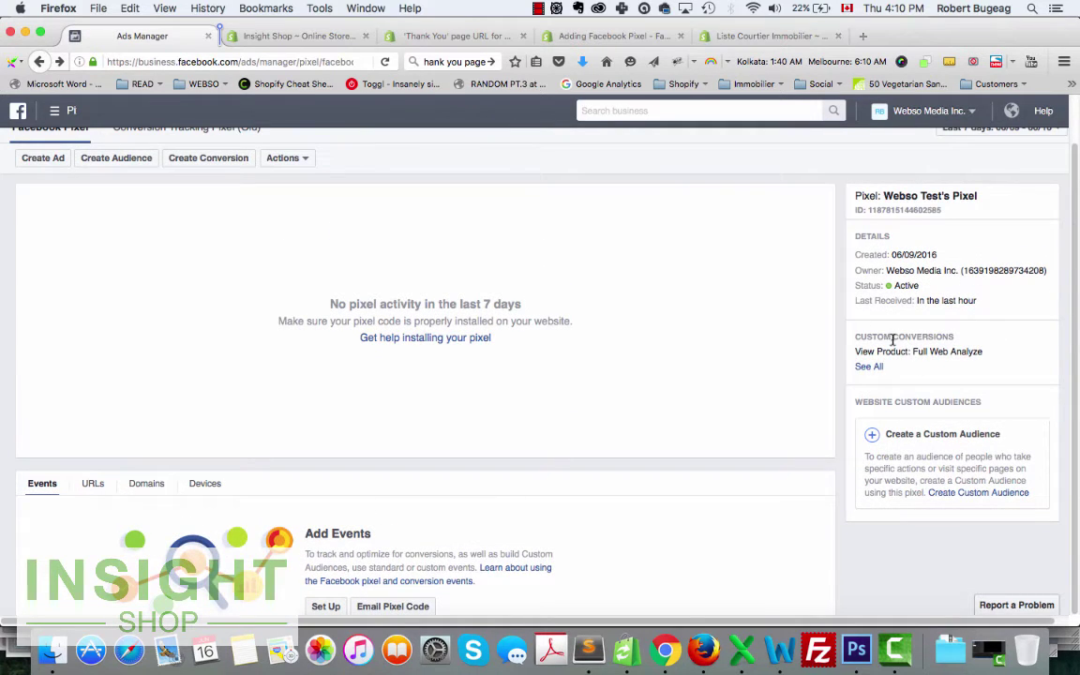
{"action": "left_click", "coordinate": [871, 366]}
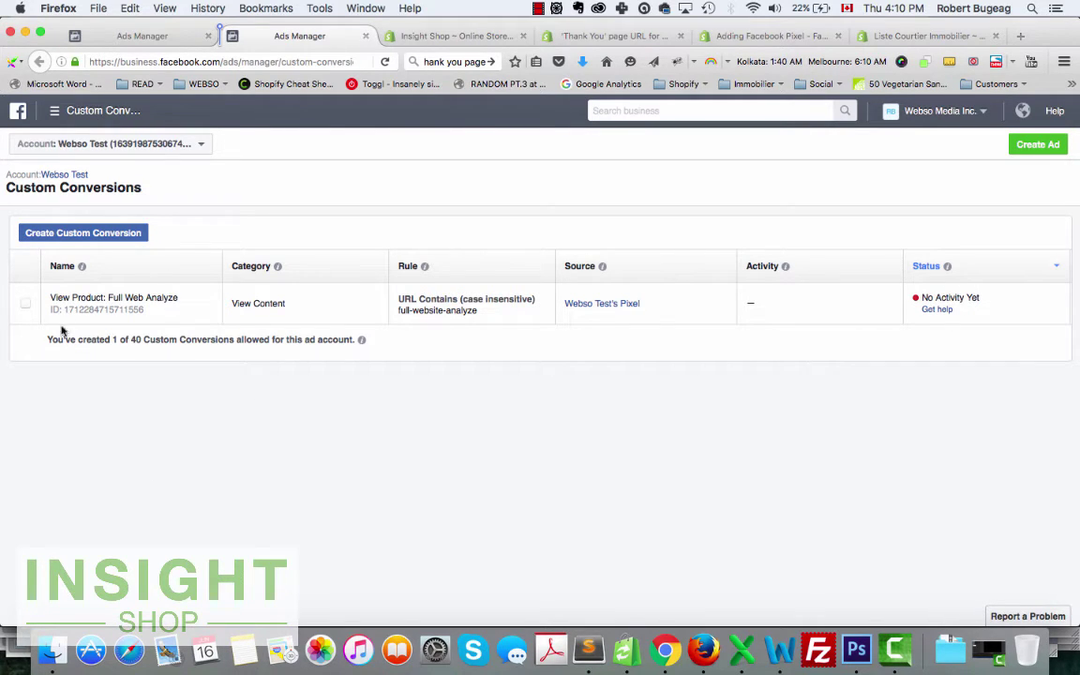
{"action": "left_click", "coordinate": [130, 339]}
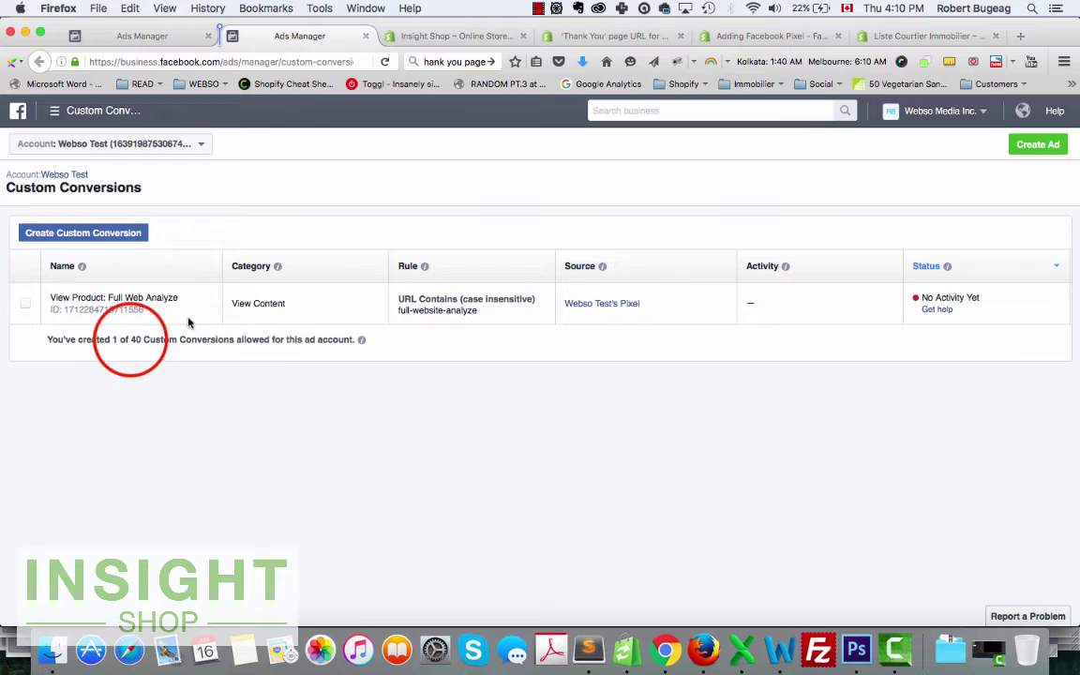
{"action": "double_click", "coordinate": [132, 340]}
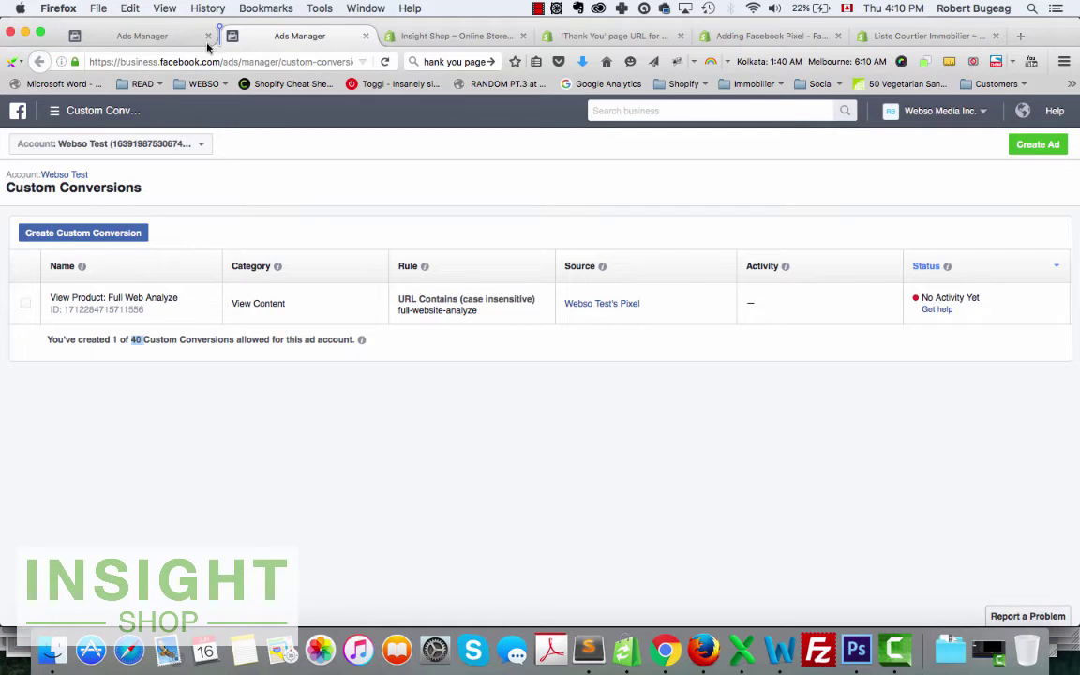
Step: Return to the Facebook Pixel page and start another conversion using the Track Custom Conversions method
{"action": "left_click", "coordinate": [173, 39]}
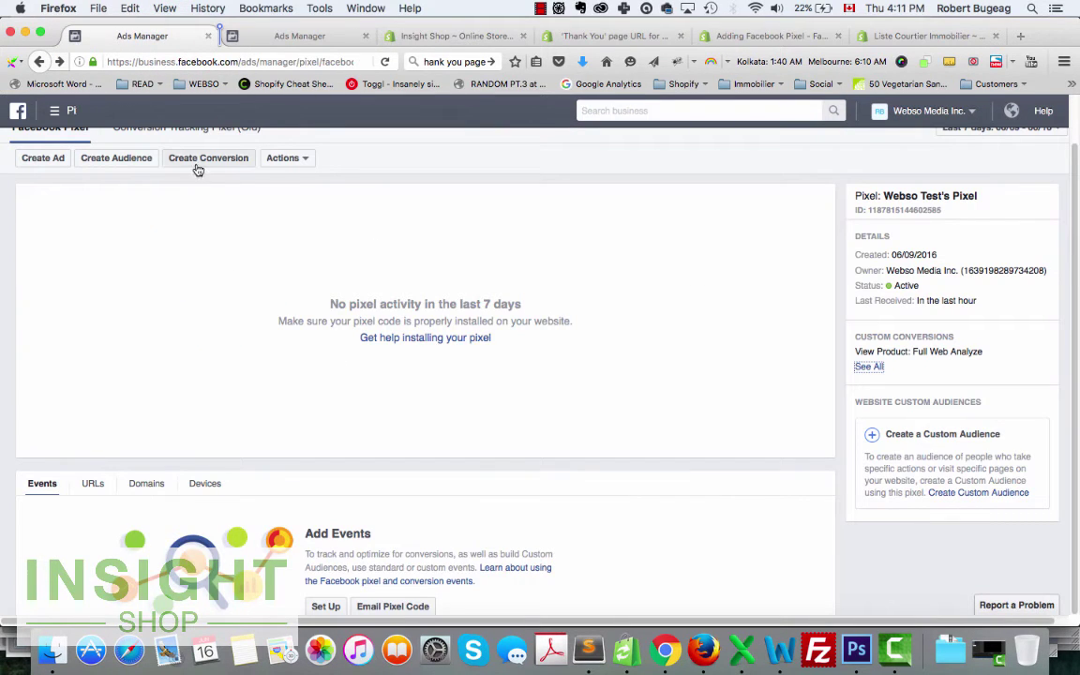
{"action": "left_click", "coordinate": [239, 165]}
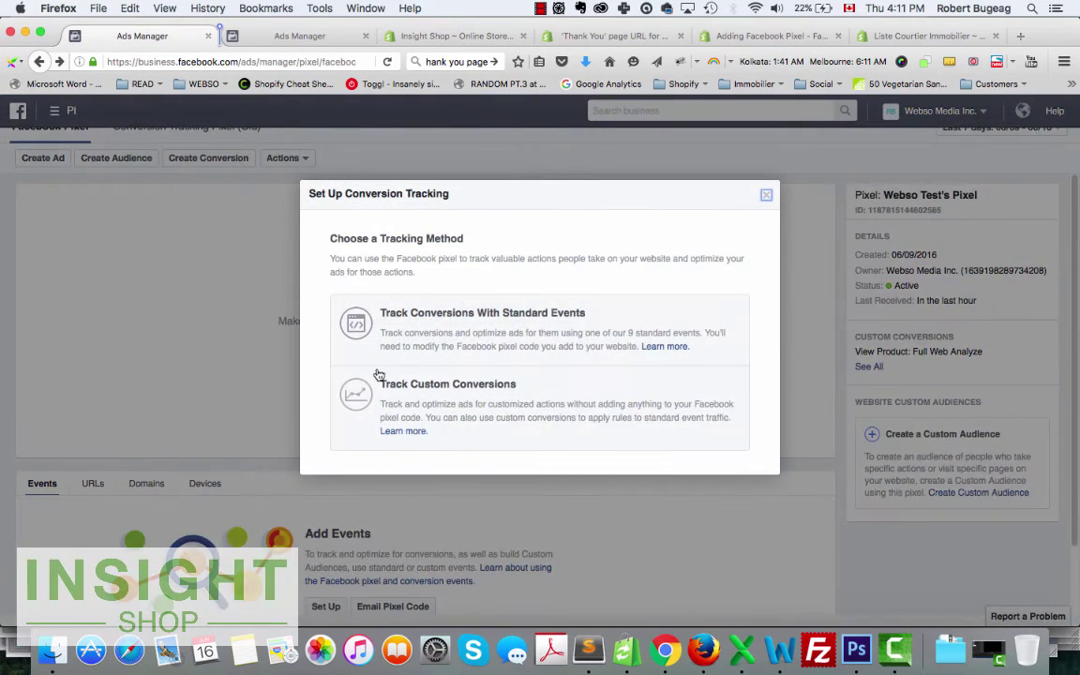
{"action": "left_click", "coordinate": [433, 393]}
Step: Set the category to Add To Cart with the URL Contains keyword "/cart", and continue to the naming stage
{"action": "left_click", "coordinate": [487, 368]}
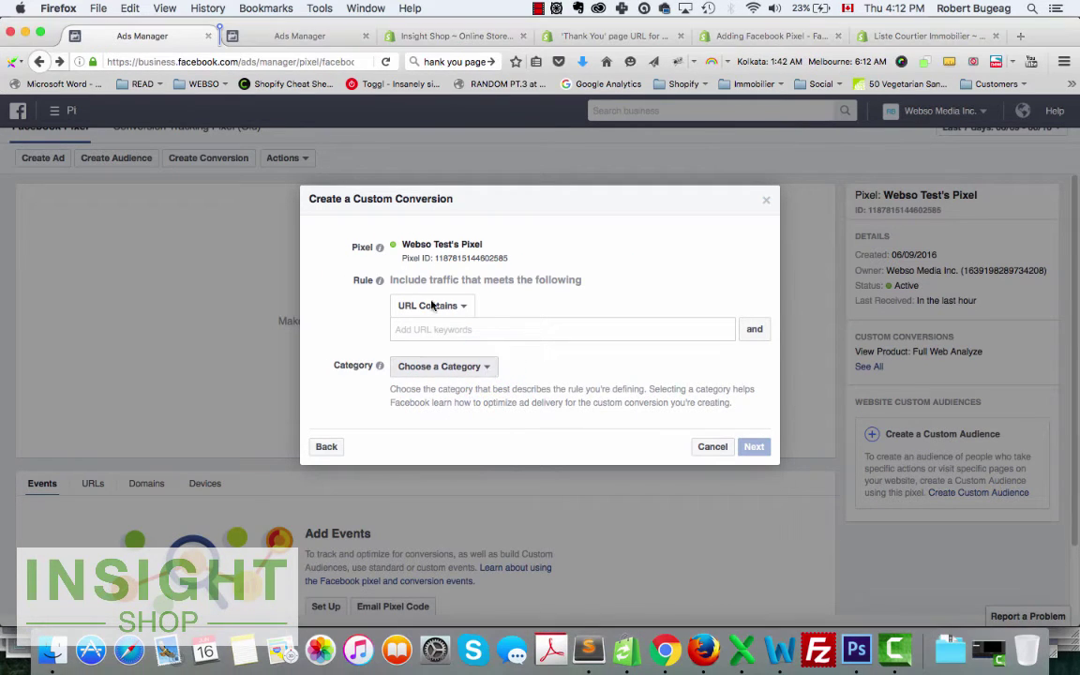
{"action": "left_click", "coordinate": [424, 426]}
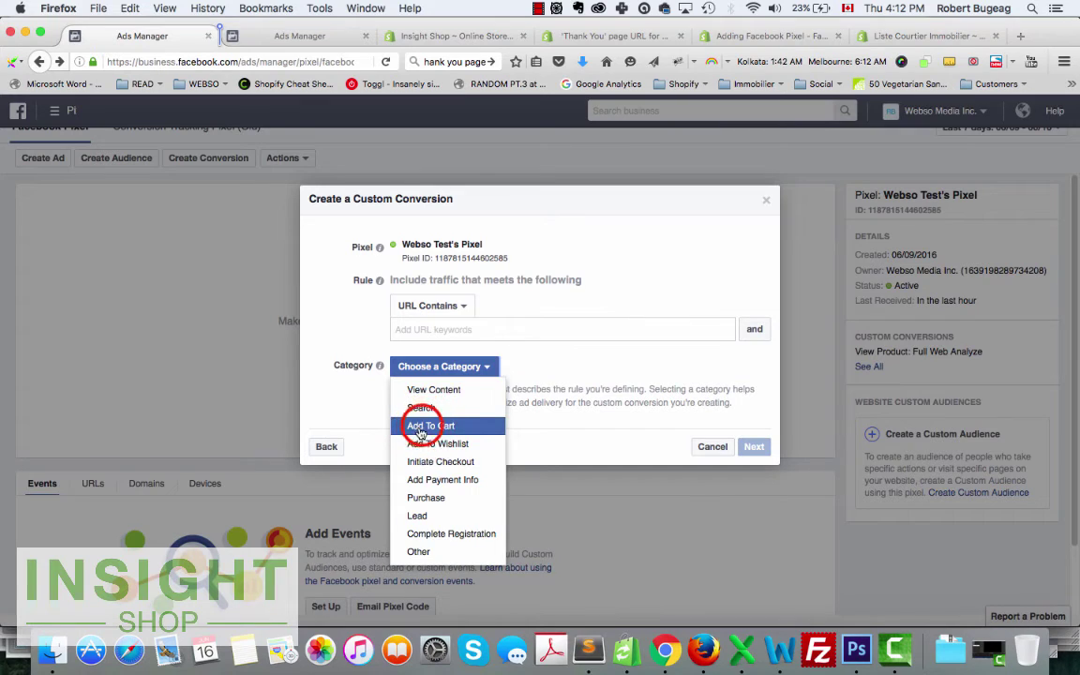
{"action": "left_click", "coordinate": [444, 331]}
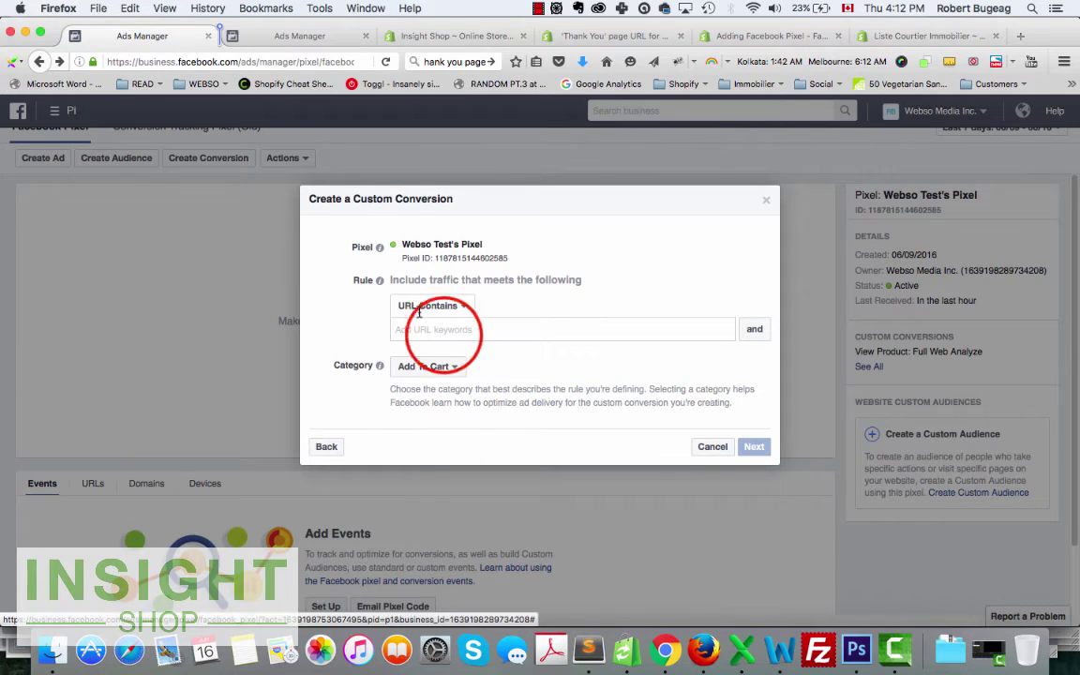
{"action": "left_click", "coordinate": [443, 332]}
{"action": "type", "text": "/cart"}
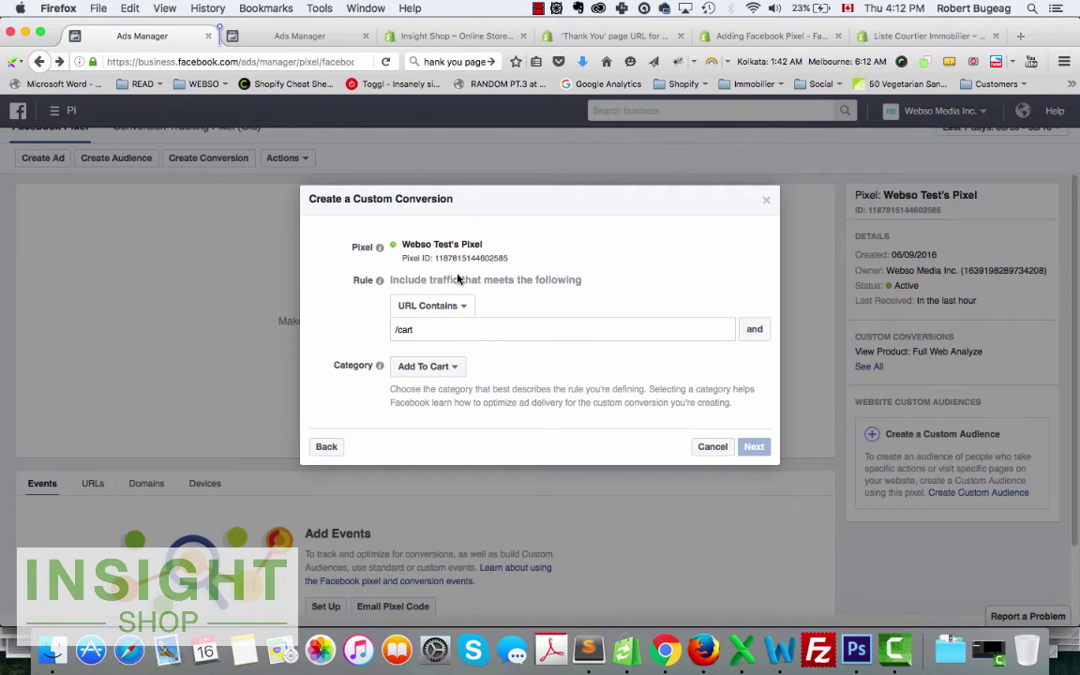
{"action": "left_click", "coordinate": [702, 403]}
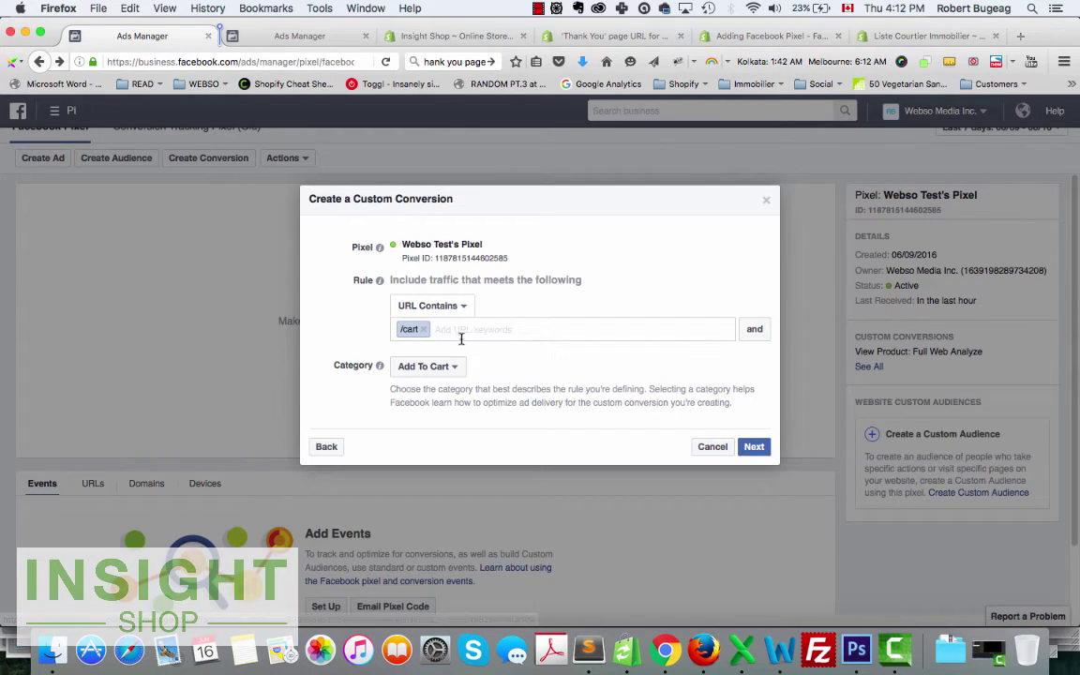
{"action": "left_click", "coordinate": [754, 446]}
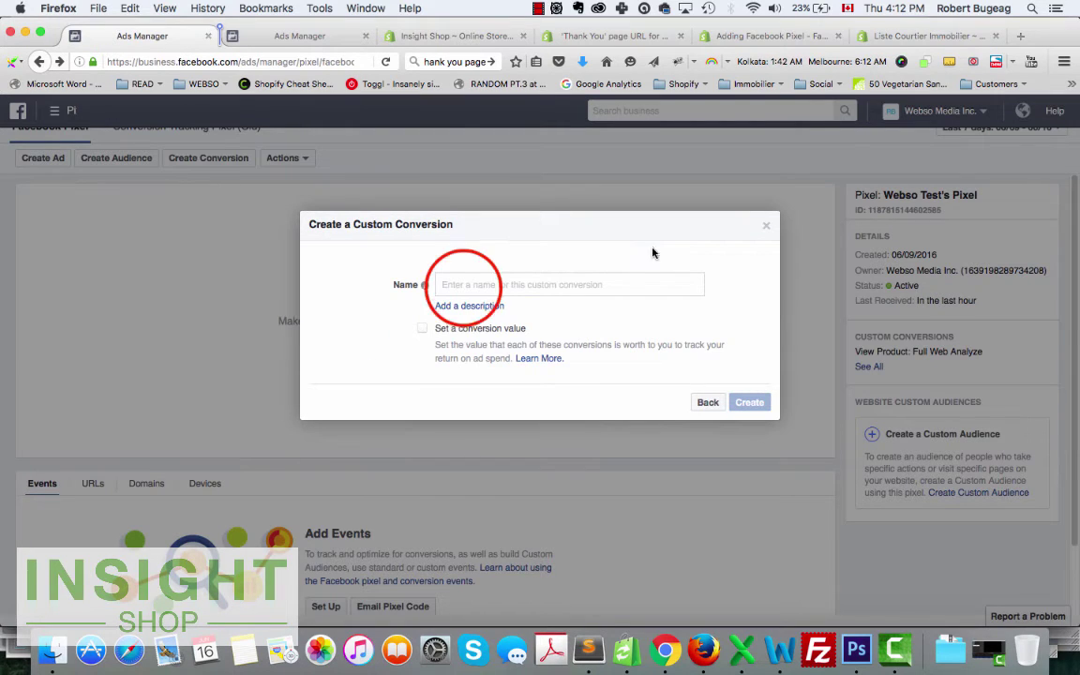
Step: Name the custom conversion "Adding to cart" and create it without a conversion value
{"action": "left_click", "coordinate": [463, 287]}
{"action": "type", "text": "Adding to cart"}
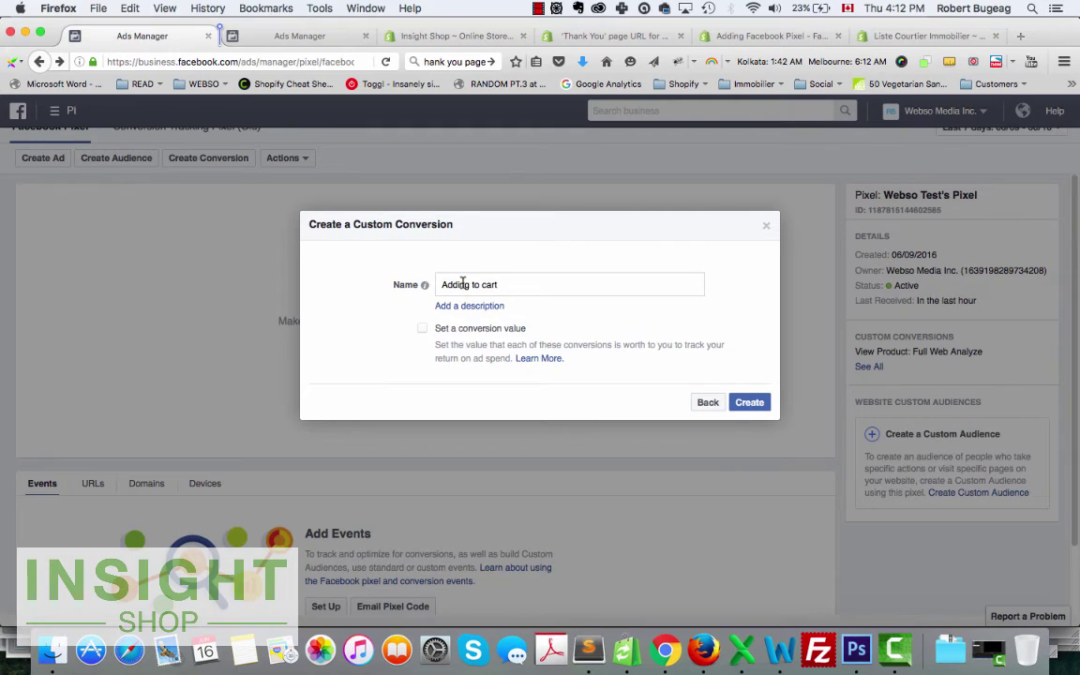
{"action": "left_click", "coordinate": [751, 404]}
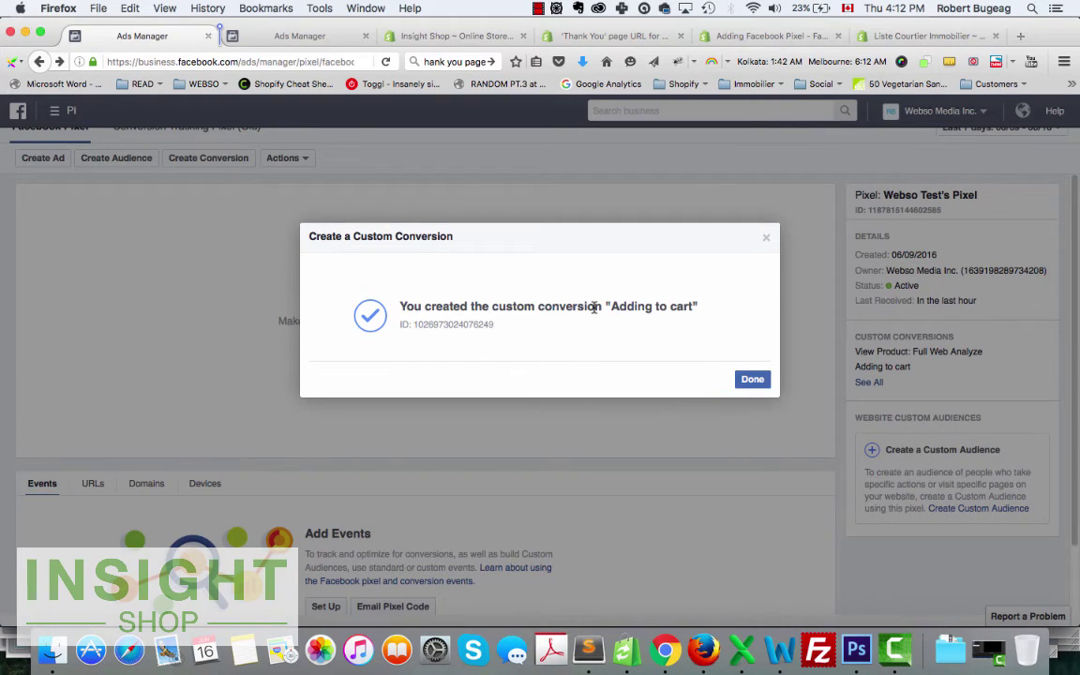
{"action": "left_click", "coordinate": [753, 380]}
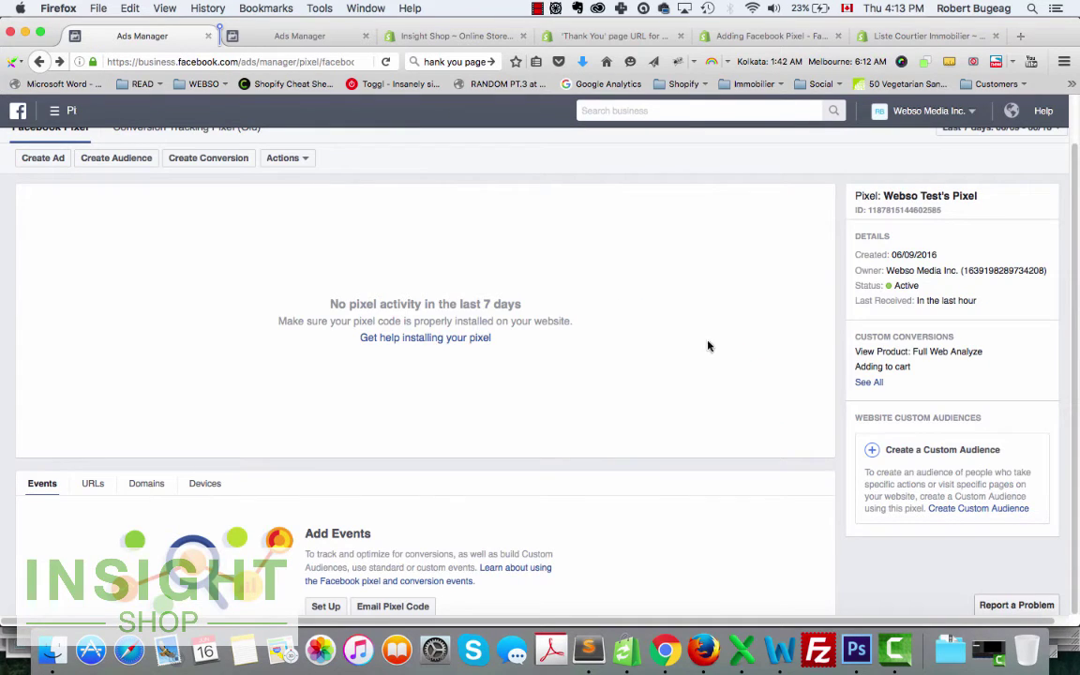
Step: Open the full list of custom conversions and open "View Product: Full Web Analyze" for editing
{"action": "left_click", "coordinate": [868, 381]}
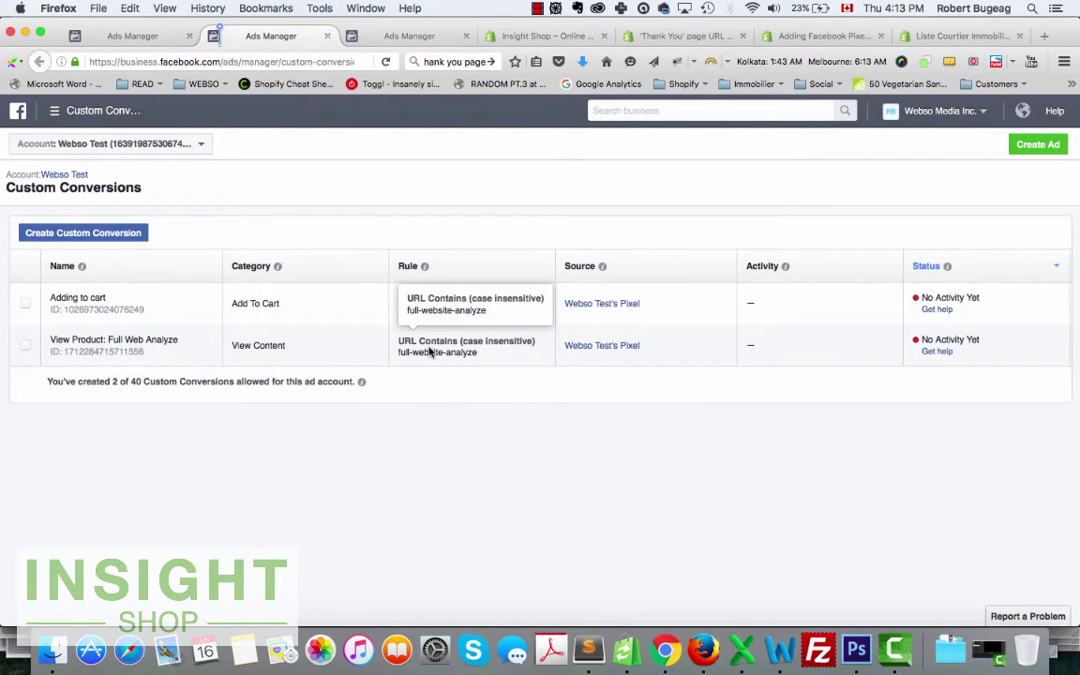
{"action": "left_click", "coordinate": [26, 345]}
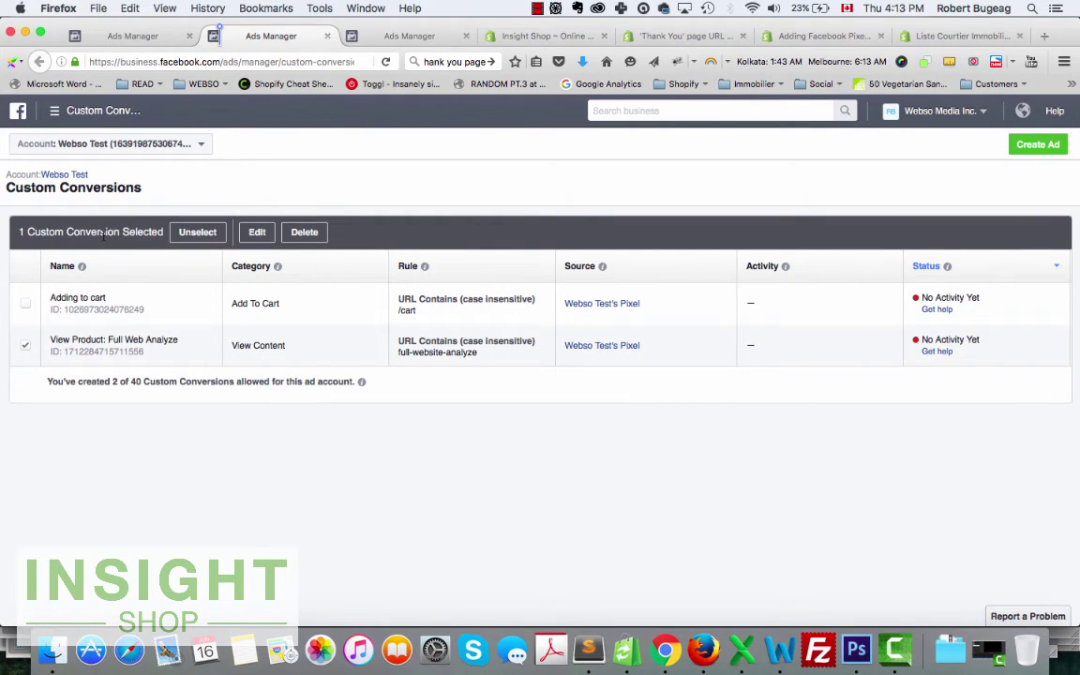
{"action": "left_click", "coordinate": [258, 234]}
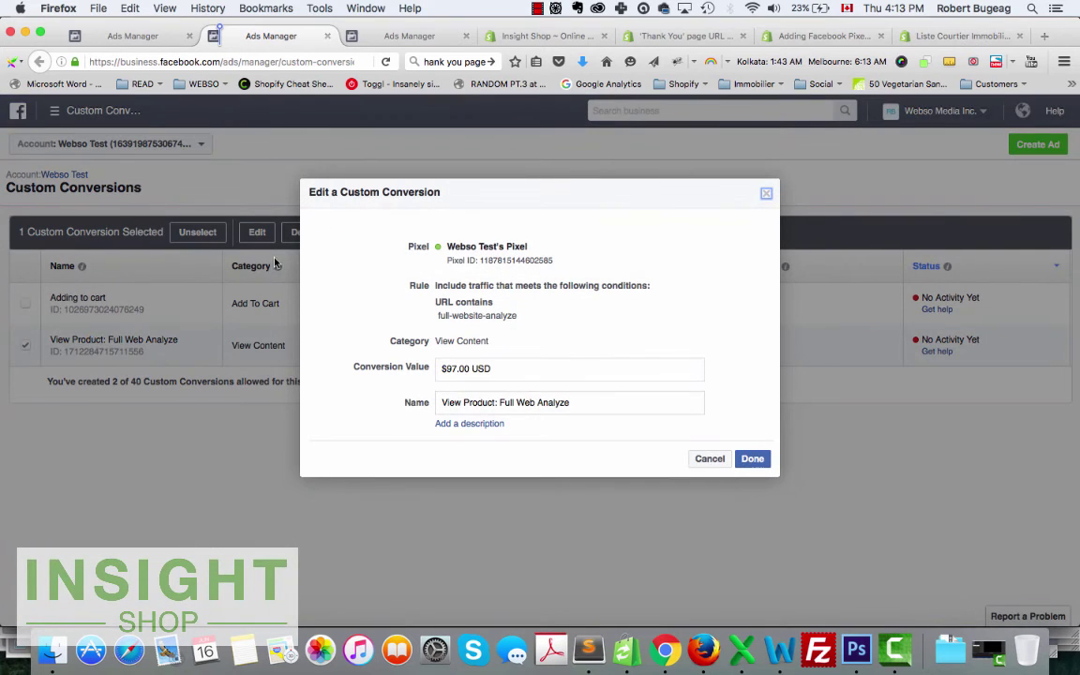
Step: Clear the conversion value so it is $0.00 USD, and save the edited custom conversion
{"action": "left_click", "coordinate": [455, 368]}
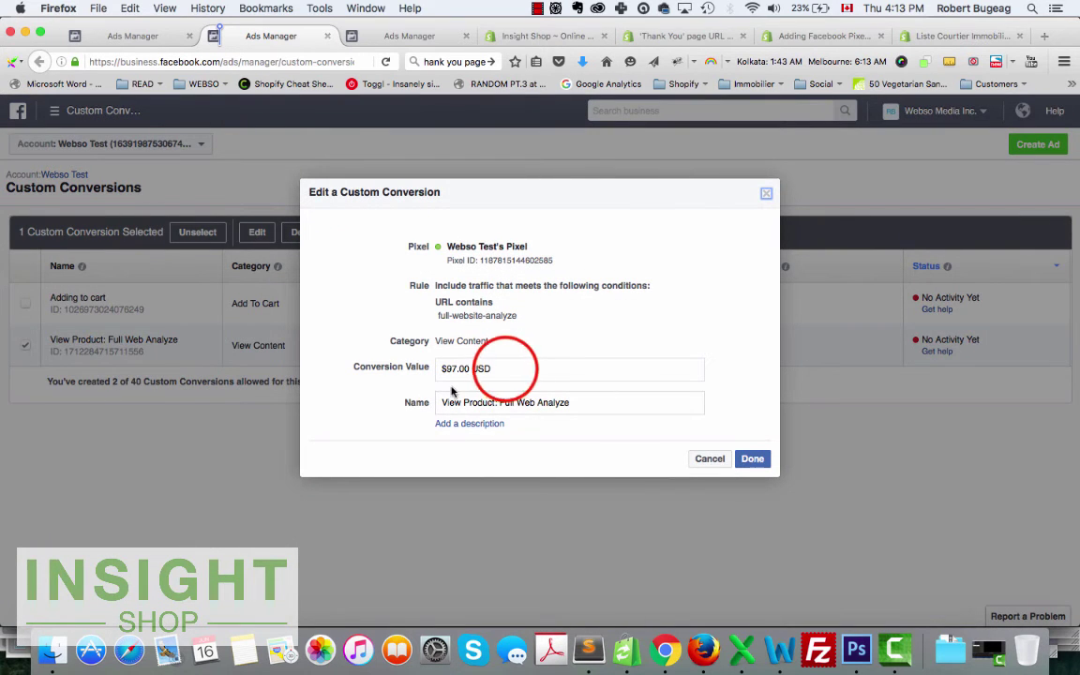
{"action": "key", "text": "BackSpace"}
{"action": "left_click", "coordinate": [660, 331]}
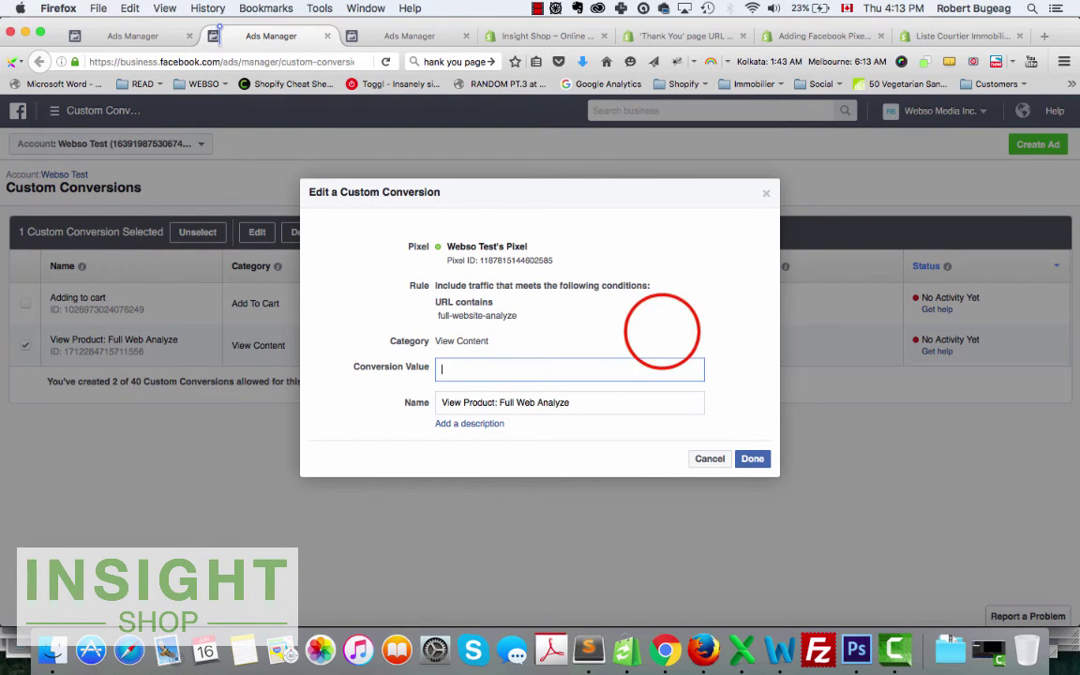
{"action": "left_click", "coordinate": [659, 331]}
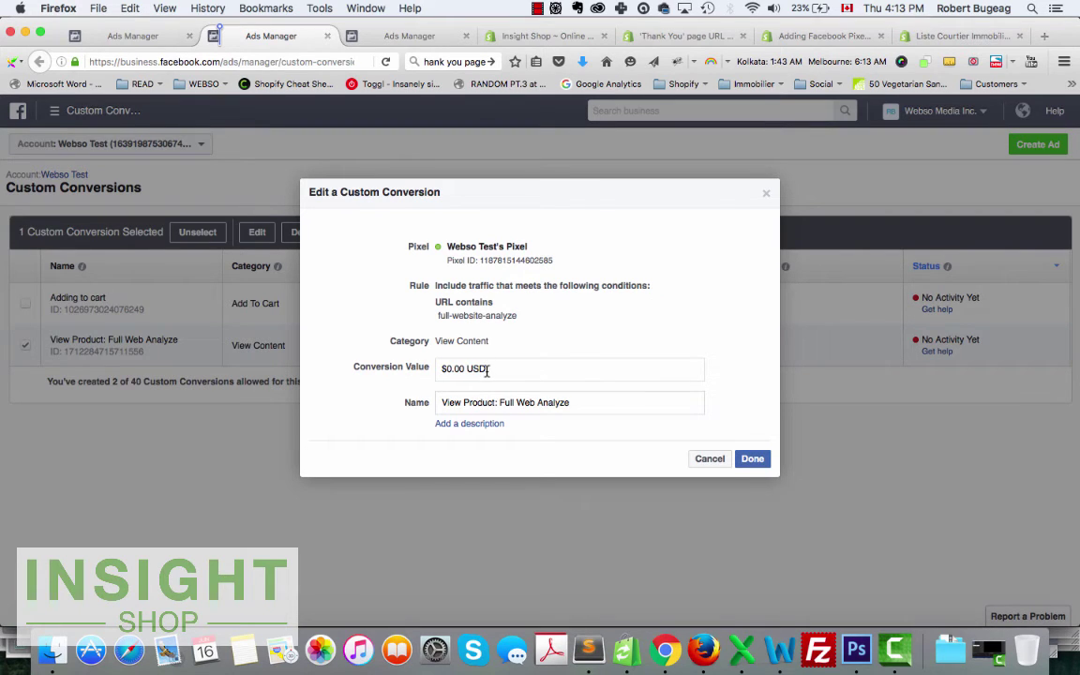
{"action": "left_click", "coordinate": [752, 459]}
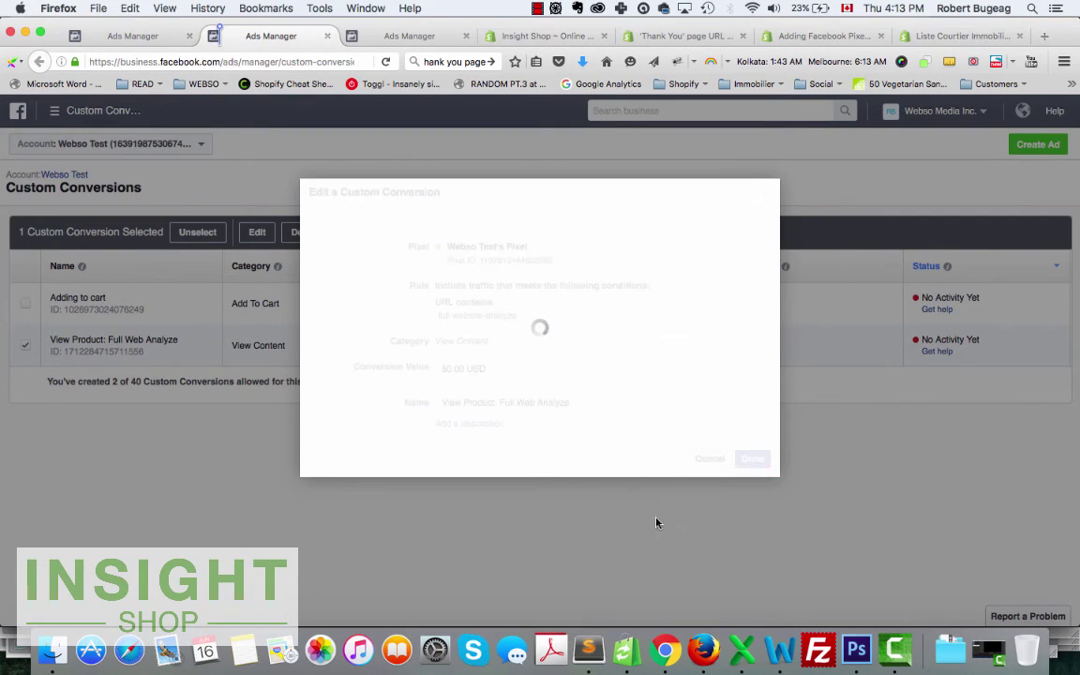
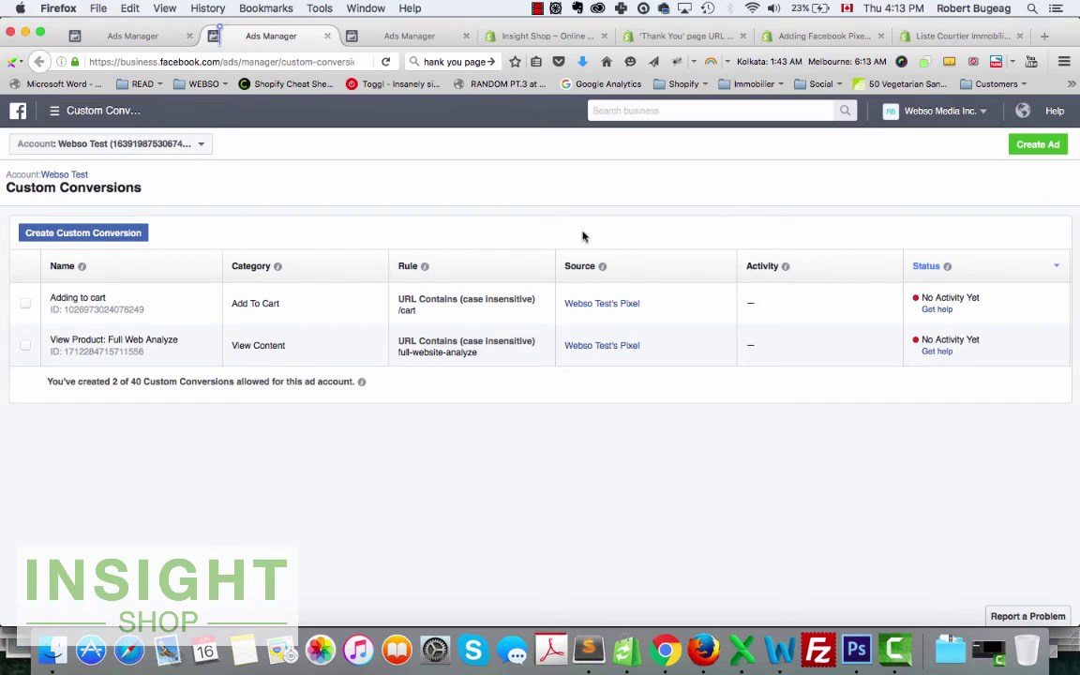
Step: Go to the Shopify help page on adding Facebook Pixel and review its section explaining the nine standard events
{"action": "left_click", "coordinate": [812, 41]}
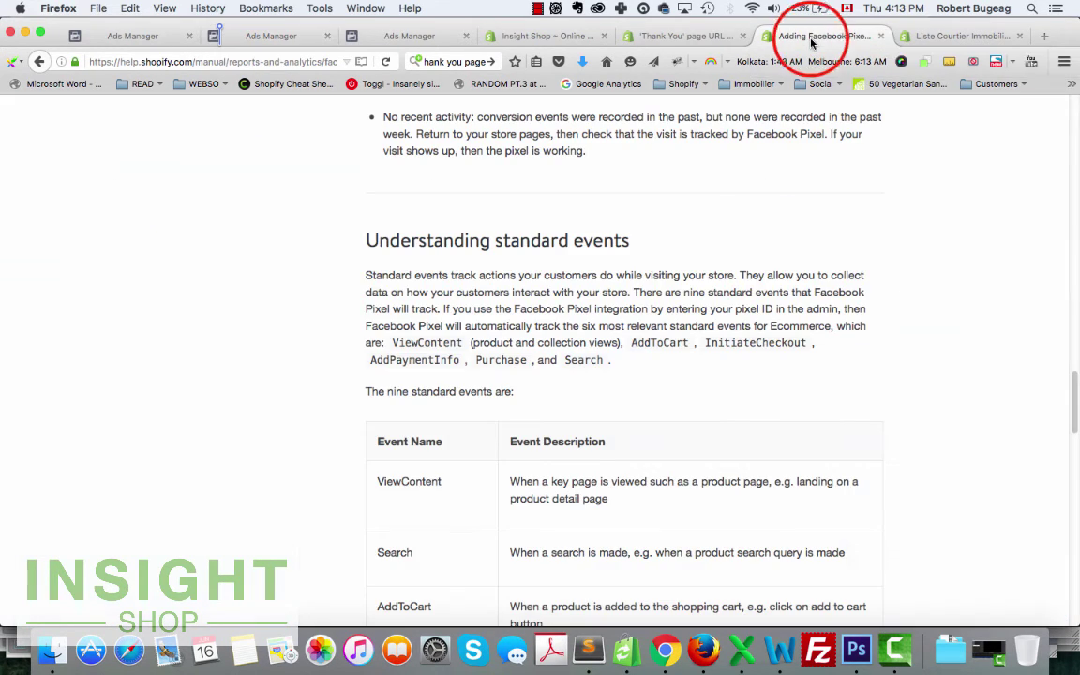
{"action": "scroll", "coordinate": [449, 388], "scroll_direction": "down", "scroll_amount": 3}
{"action": "scroll", "coordinate": [449, 388], "scroll_direction": "down", "scroll_amount": 8}
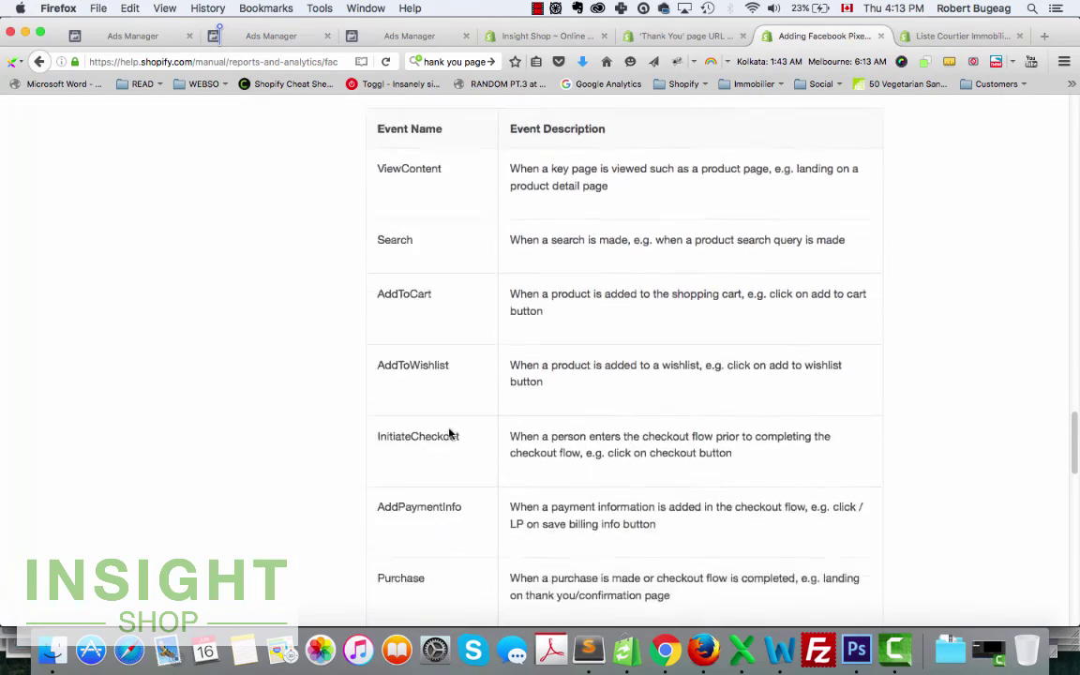
{"action": "scroll", "coordinate": [448, 434], "scroll_direction": "up", "scroll_amount": 13}
{"action": "scroll", "coordinate": [440, 403], "scroll_direction": "down", "scroll_amount": 3}
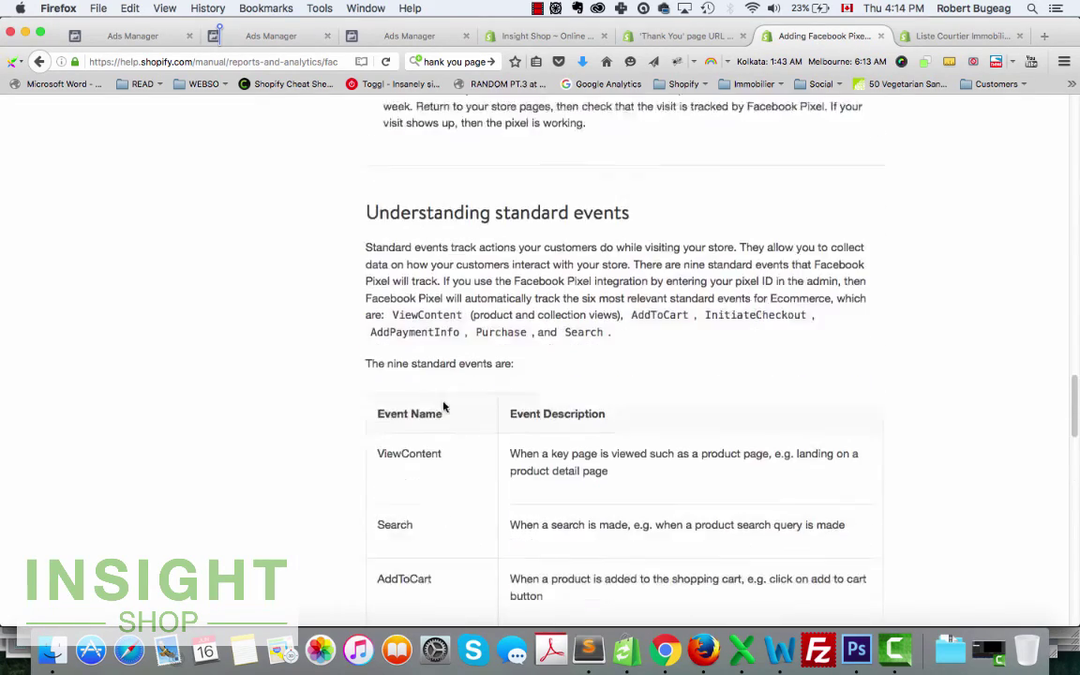
Step: Go to the Shopify help section on Google Analytics and open its Goals and Funnels article
{"action": "scroll", "coordinate": [302, 383], "scroll_direction": "up", "scroll_amount": 12}
{"action": "left_click", "coordinate": [38, 62]}
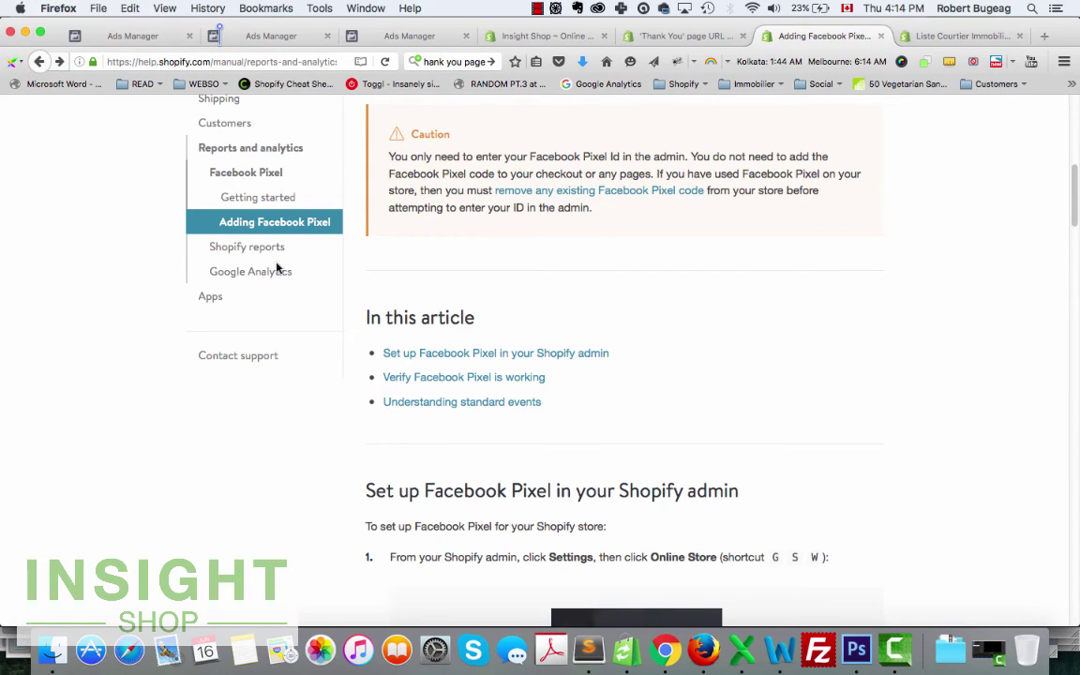
{"action": "left_click", "coordinate": [225, 274]}
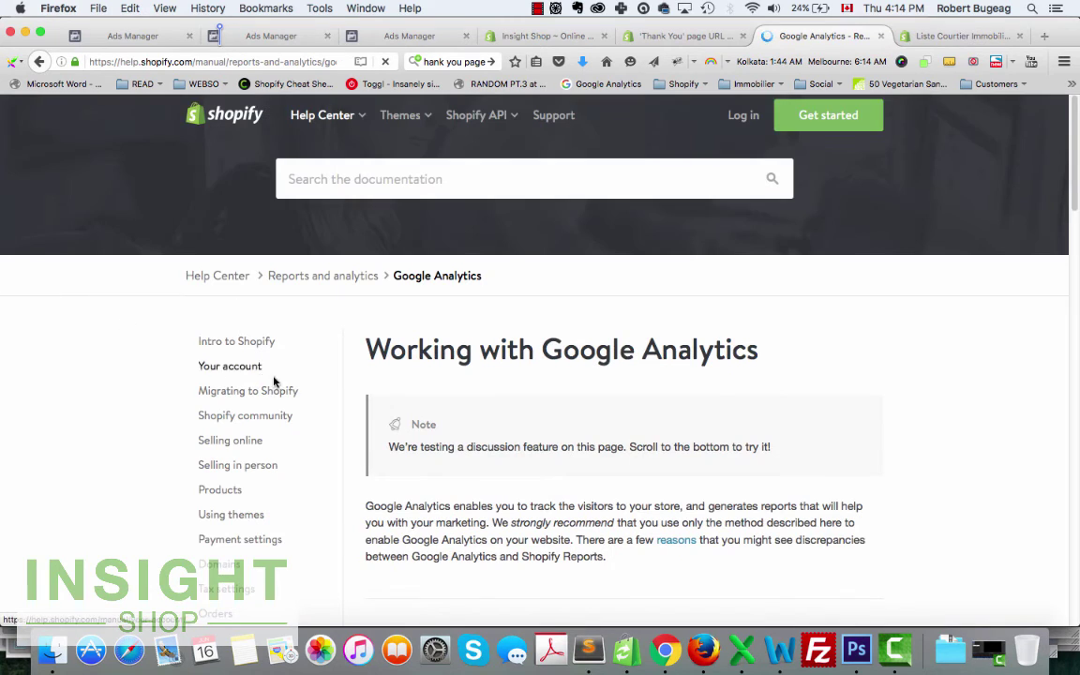
{"action": "scroll", "coordinate": [285, 424], "scroll_direction": "down", "scroll_amount": 10}
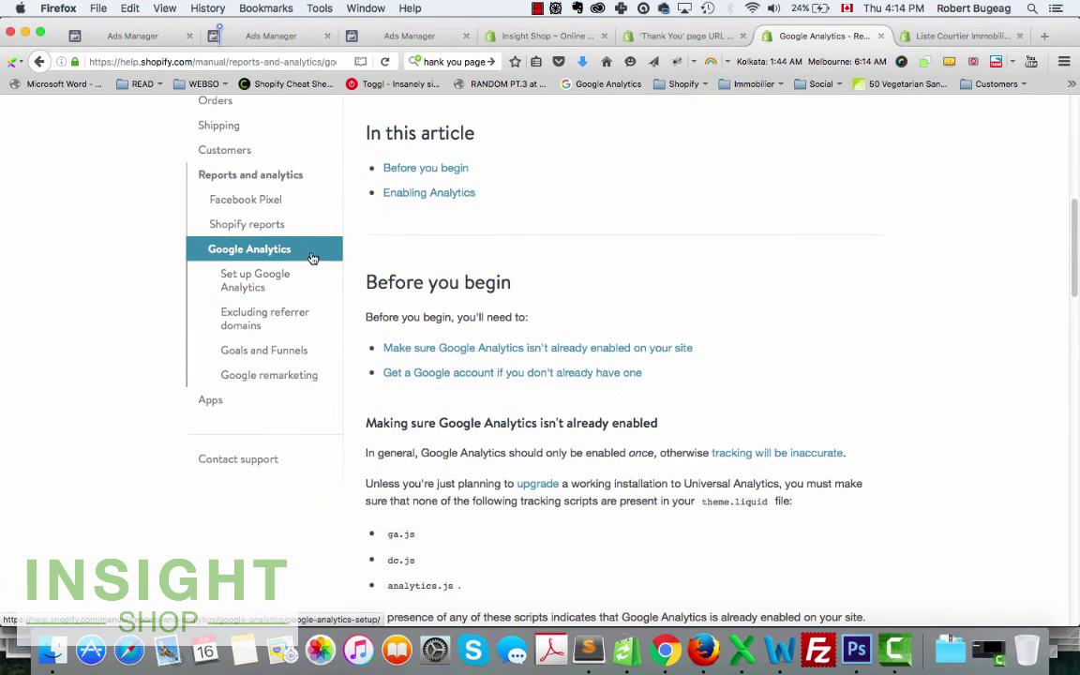
{"action": "left_click", "coordinate": [257, 355]}
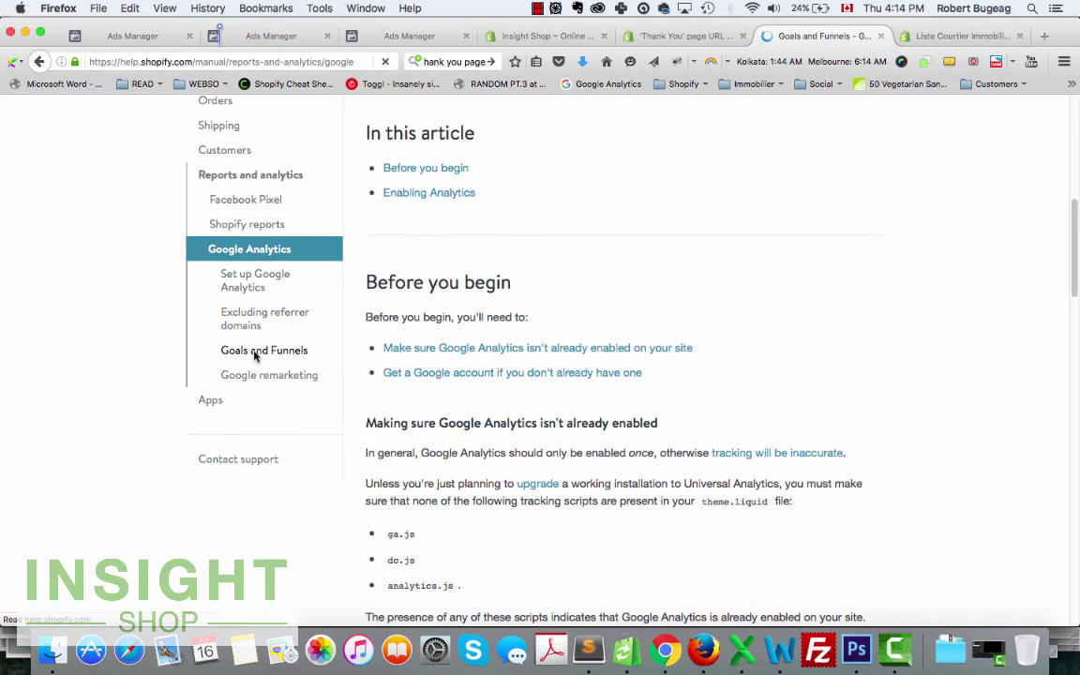
Step: Review the Goals and Funnels article's example setup, focusing on the step 8 table of funnel steps and their page URLs
{"action": "scroll", "coordinate": [552, 360], "scroll_direction": "down", "scroll_amount": 5}
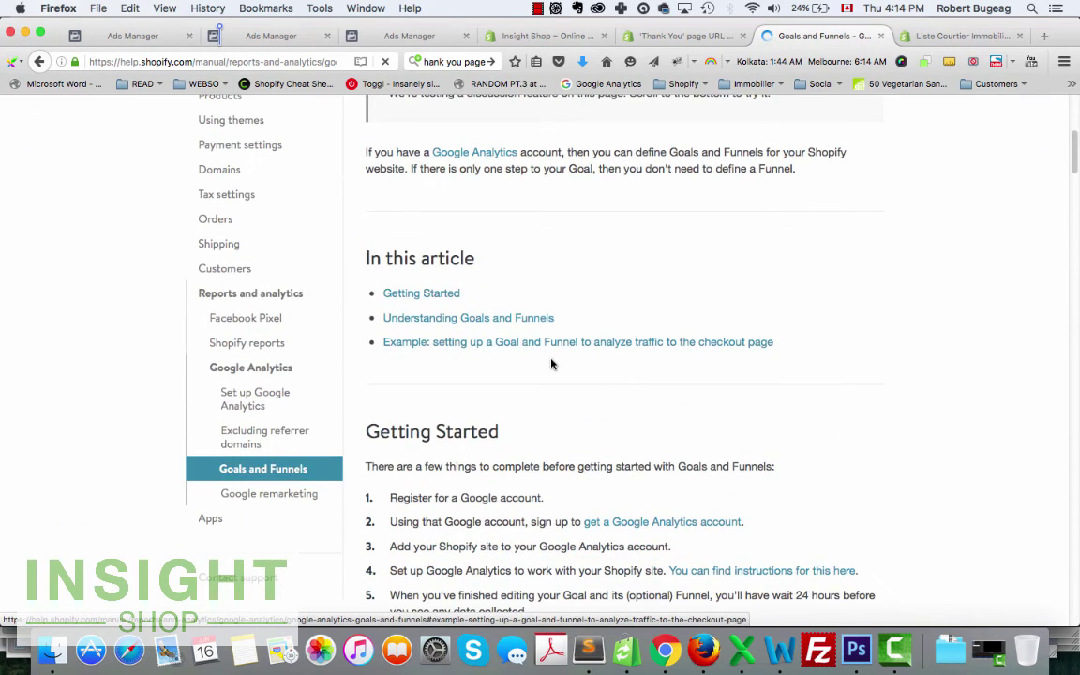
{"action": "scroll", "coordinate": [563, 358], "scroll_direction": "down", "scroll_amount": 5}
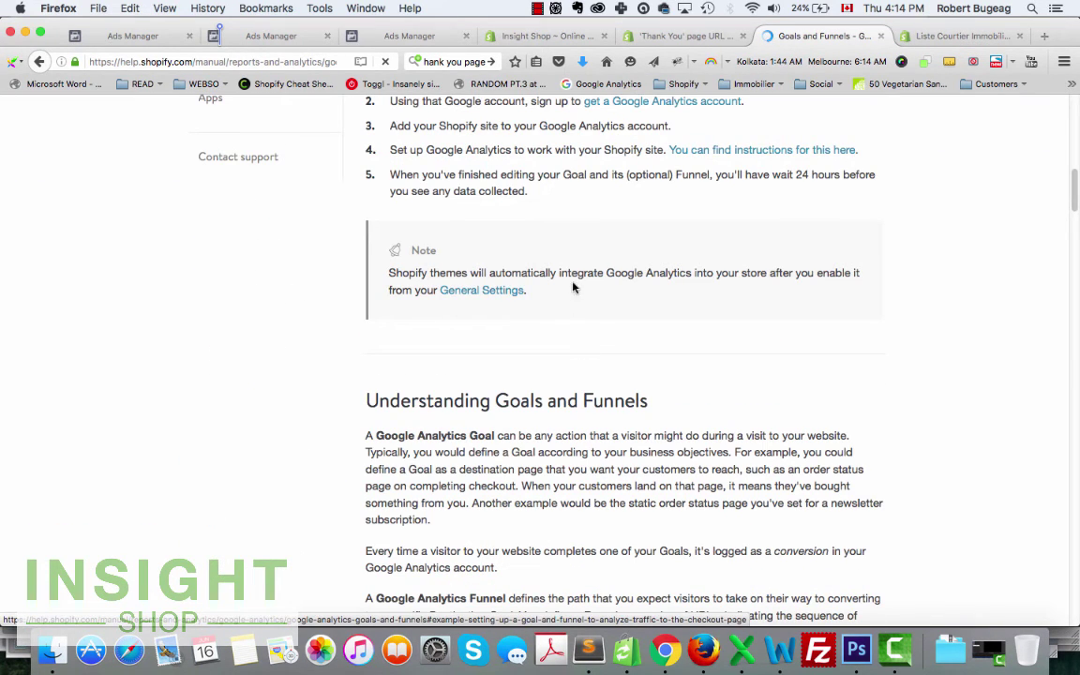
{"action": "scroll", "coordinate": [583, 361], "scroll_direction": "down", "scroll_amount": 15}
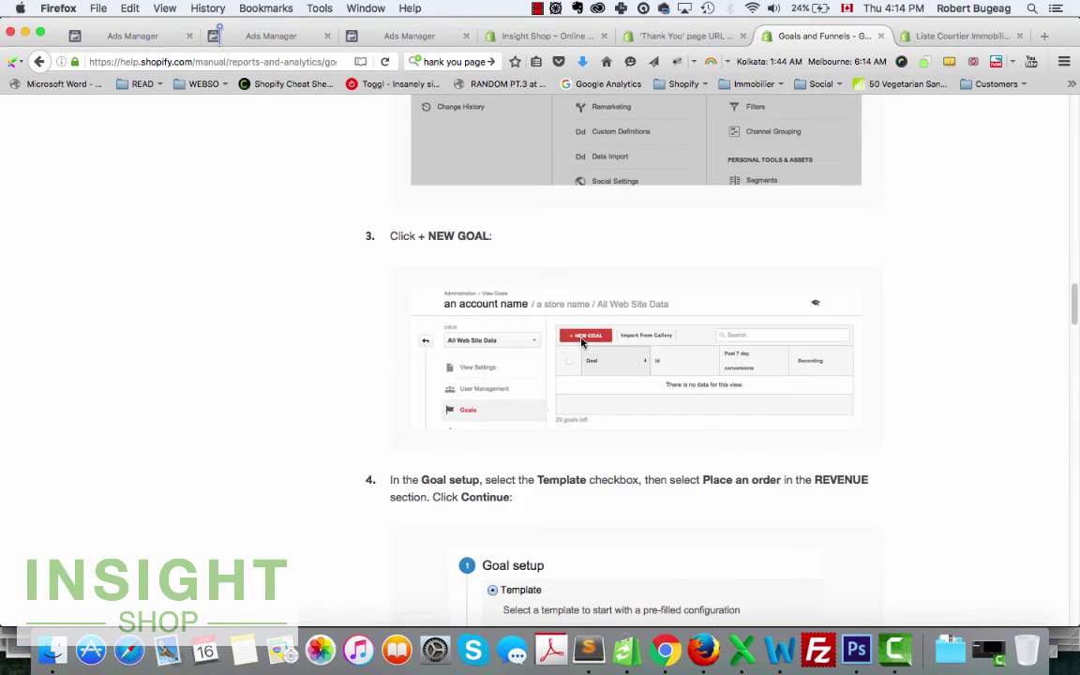
{"action": "scroll", "coordinate": [591, 343], "scroll_direction": "down", "scroll_amount": 20}
{"action": "scroll", "coordinate": [612, 343], "scroll_direction": "up", "scroll_amount": 4}
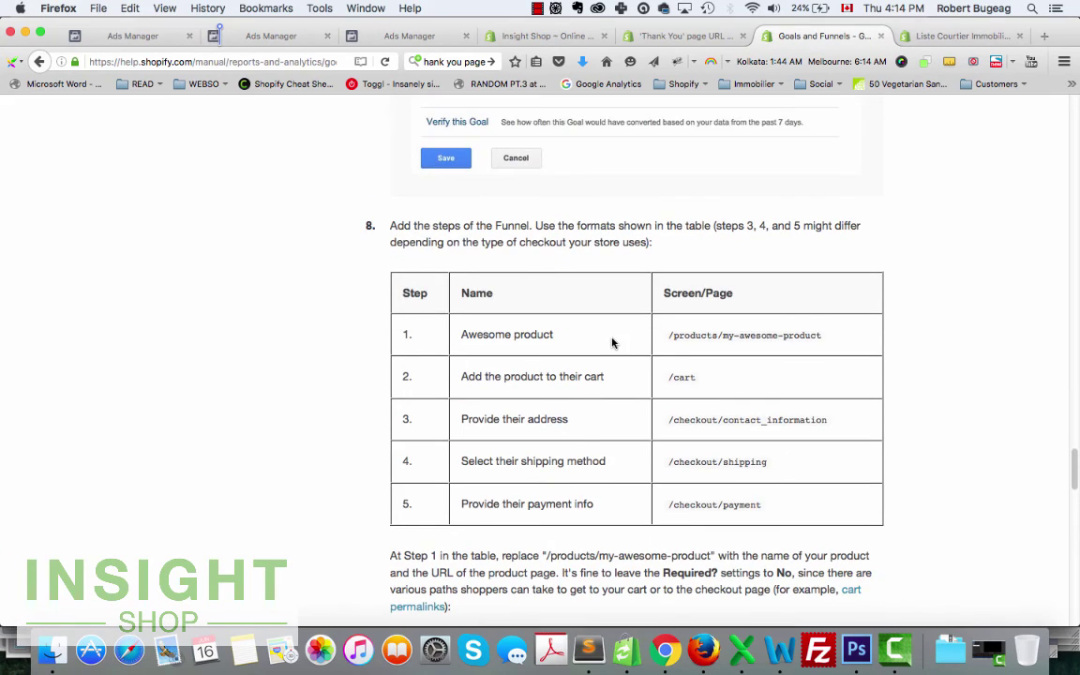
{"action": "scroll", "coordinate": [612, 343], "scroll_direction": "down", "scroll_amount": 1}
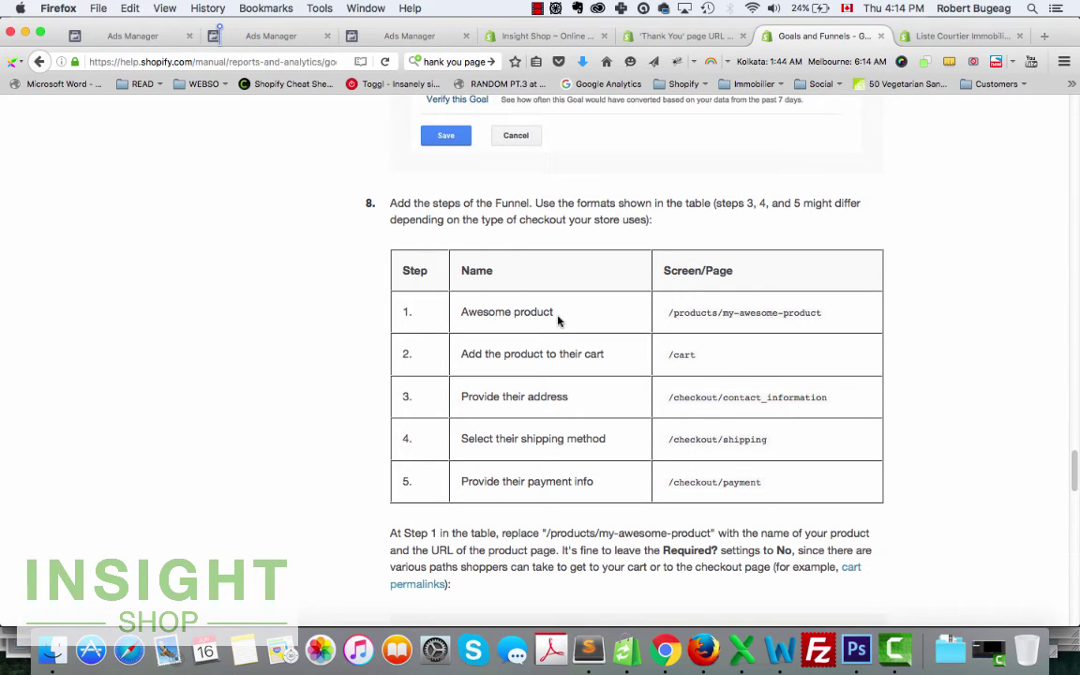
{"action": "scroll", "coordinate": [724, 341], "scroll_direction": "down", "scroll_amount": 5}
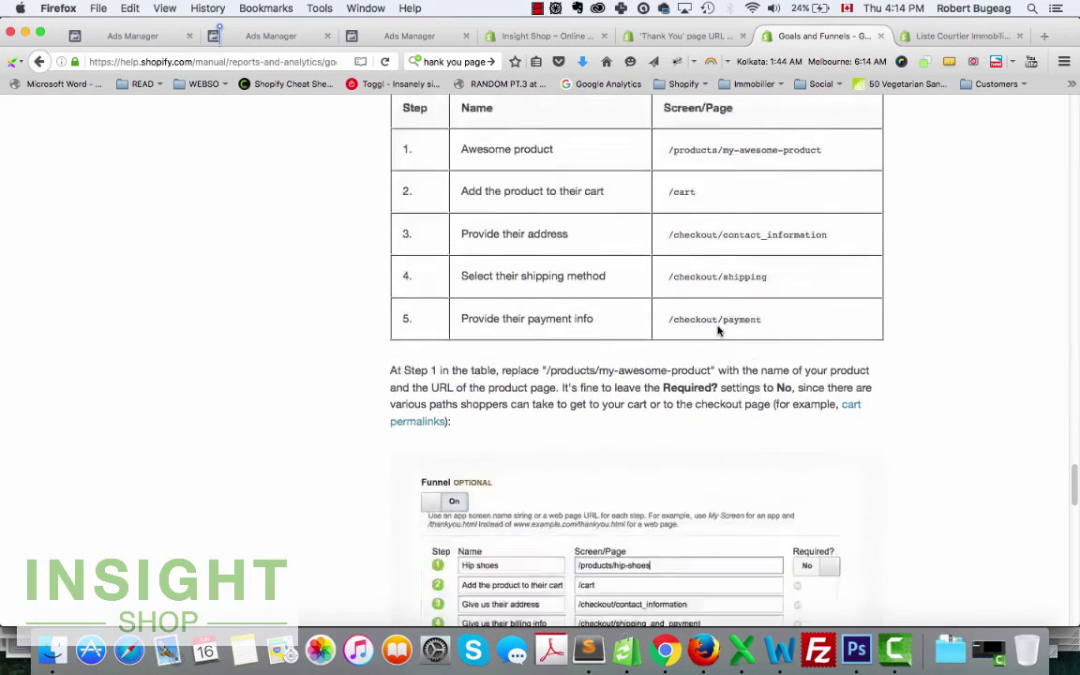
{"action": "scroll", "coordinate": [718, 330], "scroll_direction": "up", "scroll_amount": 4}
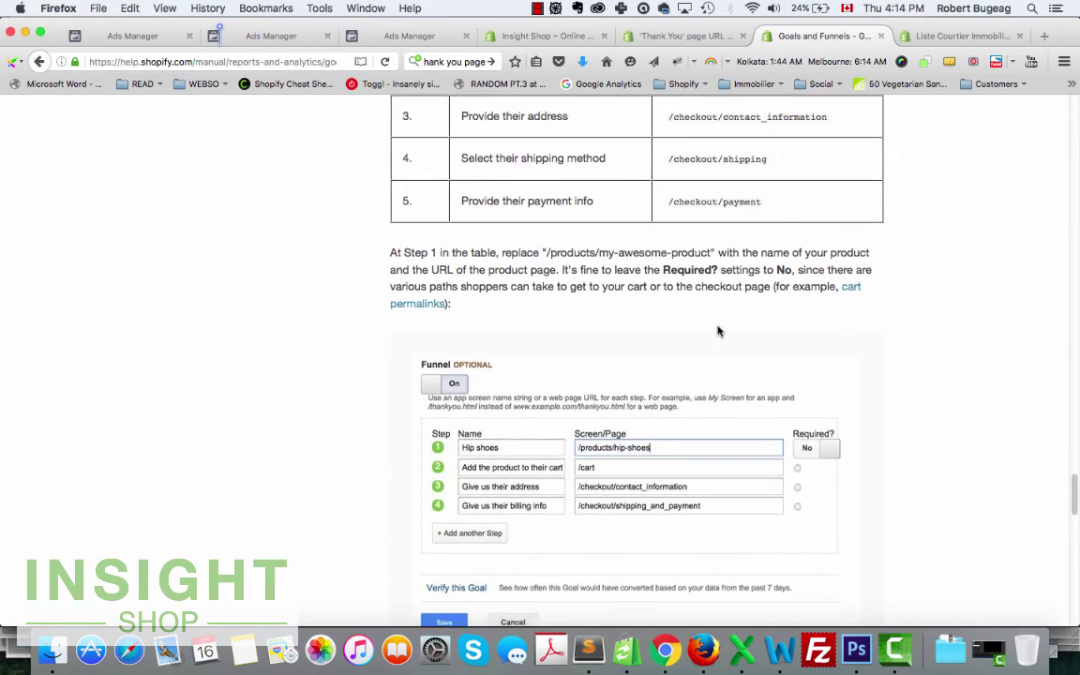
{"action": "scroll", "coordinate": [718, 330], "scroll_direction": "up", "scroll_amount": 1}
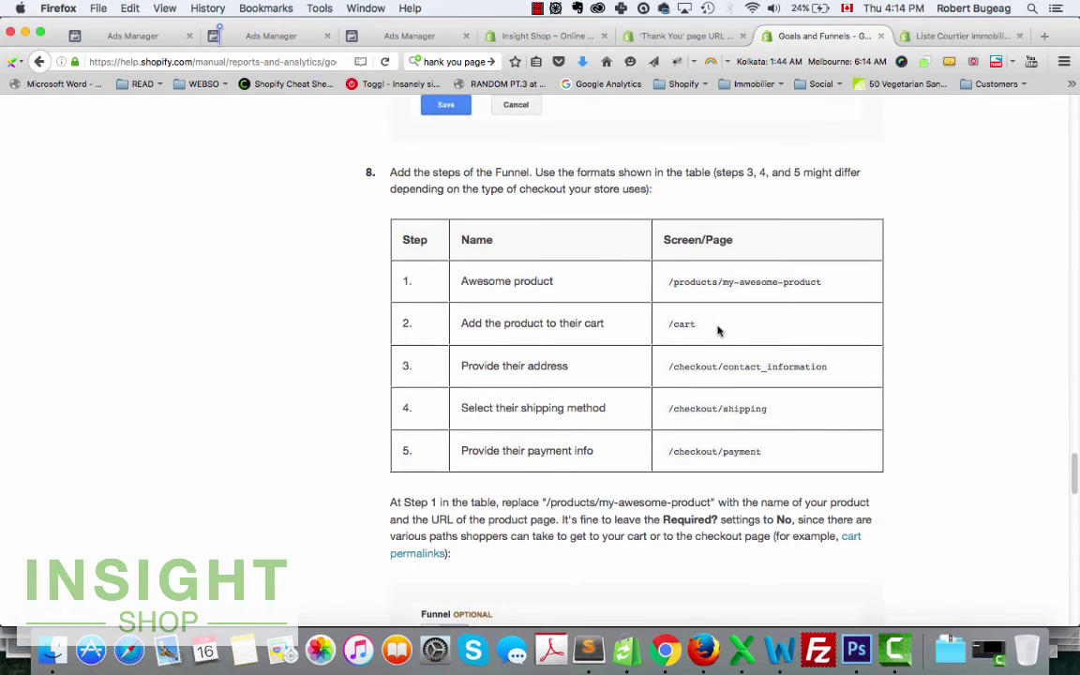
{"action": "scroll", "coordinate": [666, 358], "scroll_direction": "up", "scroll_amount": 1}
{"action": "scroll", "coordinate": [666, 358], "scroll_direction": "down", "scroll_amount": 1}
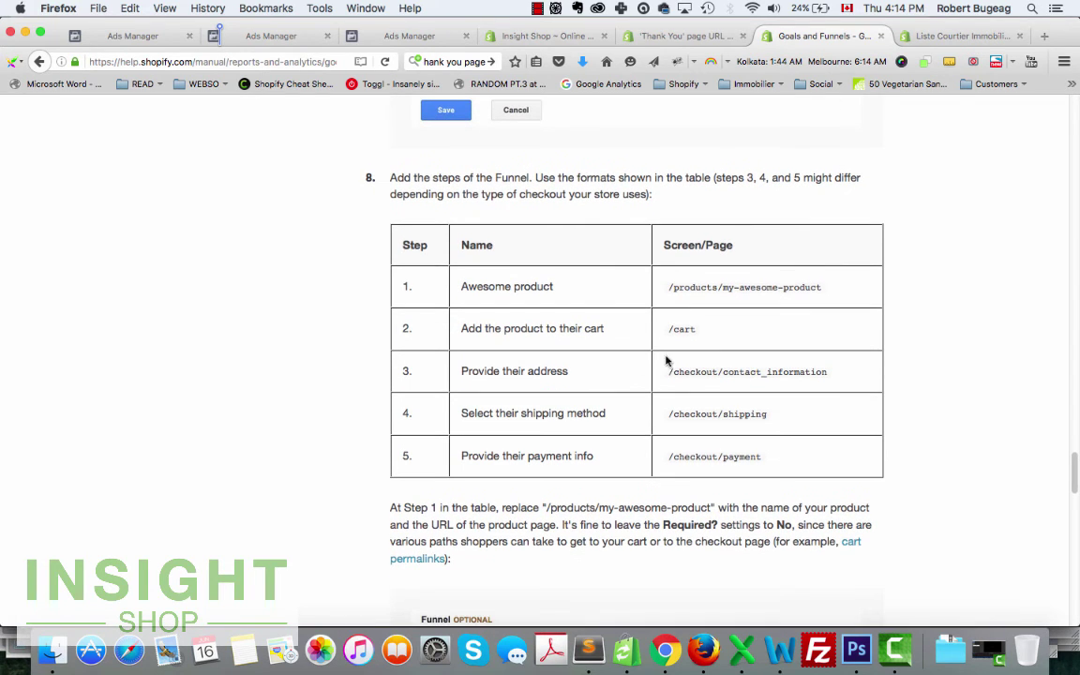
Step: Check the pixel's custom conversions in Ads Manager against the 'Thank You' page URL forum thread and the Shopify funnel steps table
{"action": "left_click", "coordinate": [132, 36]}
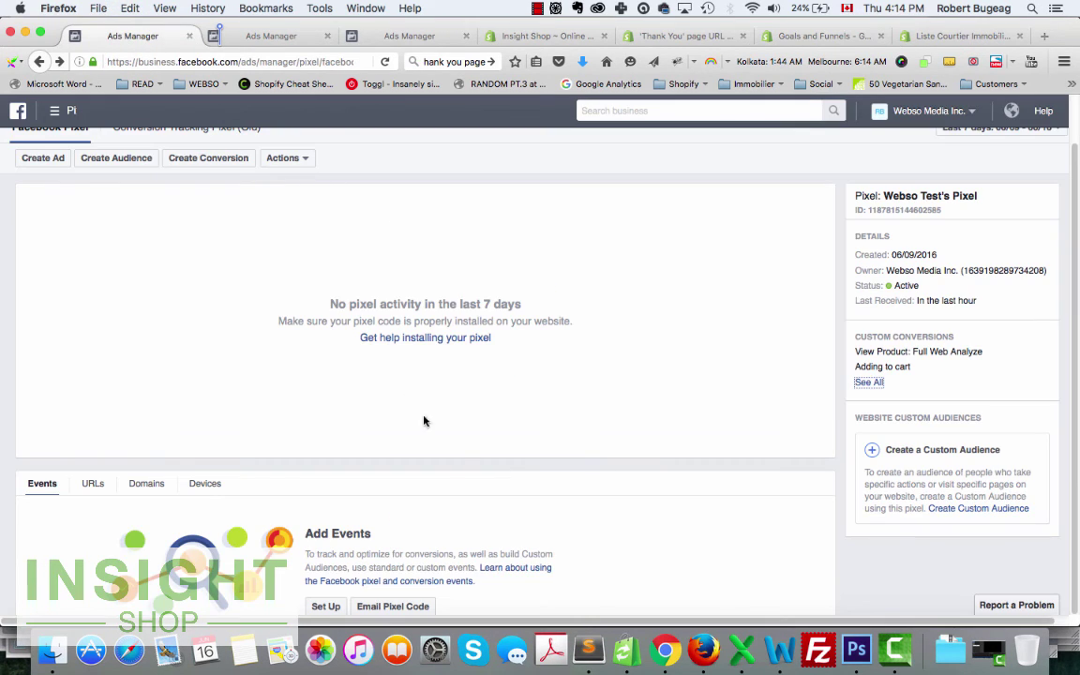
{"action": "scroll", "coordinate": [658, 366], "scroll_direction": "up", "scroll_amount": 1}
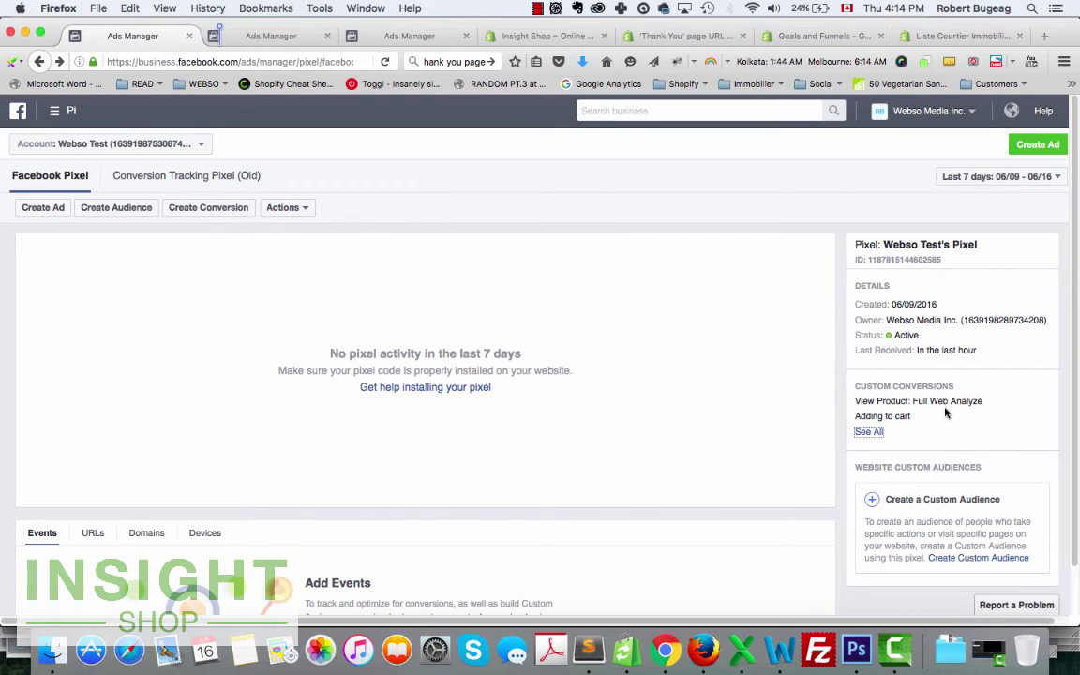
{"action": "left_click", "coordinate": [793, 35]}
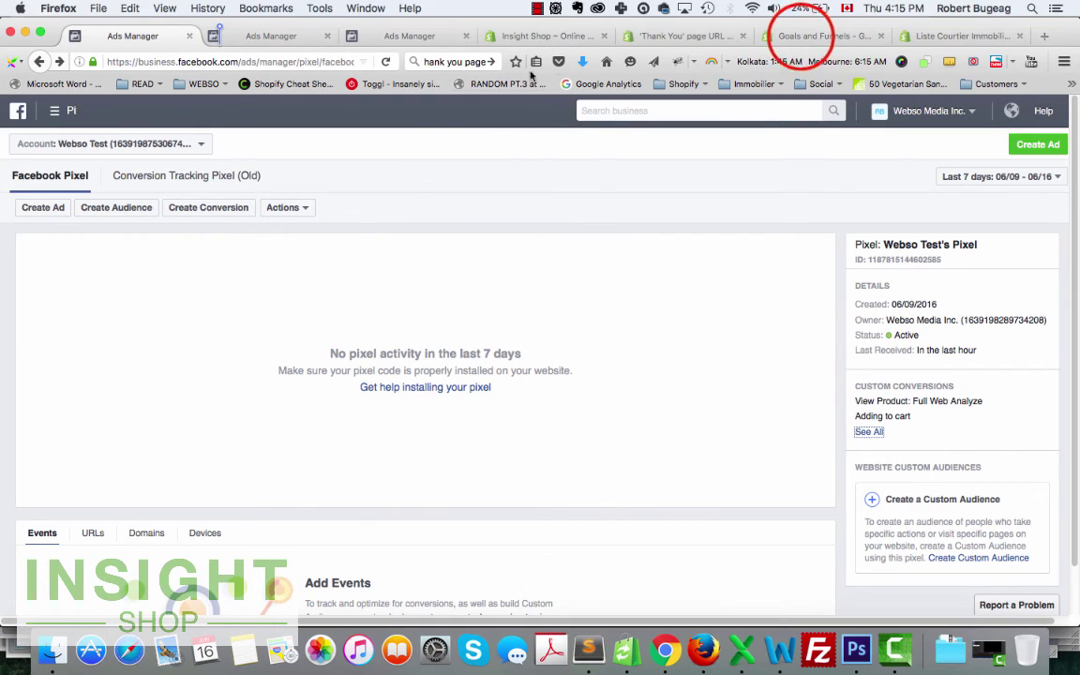
{"action": "left_click", "coordinate": [647, 38]}
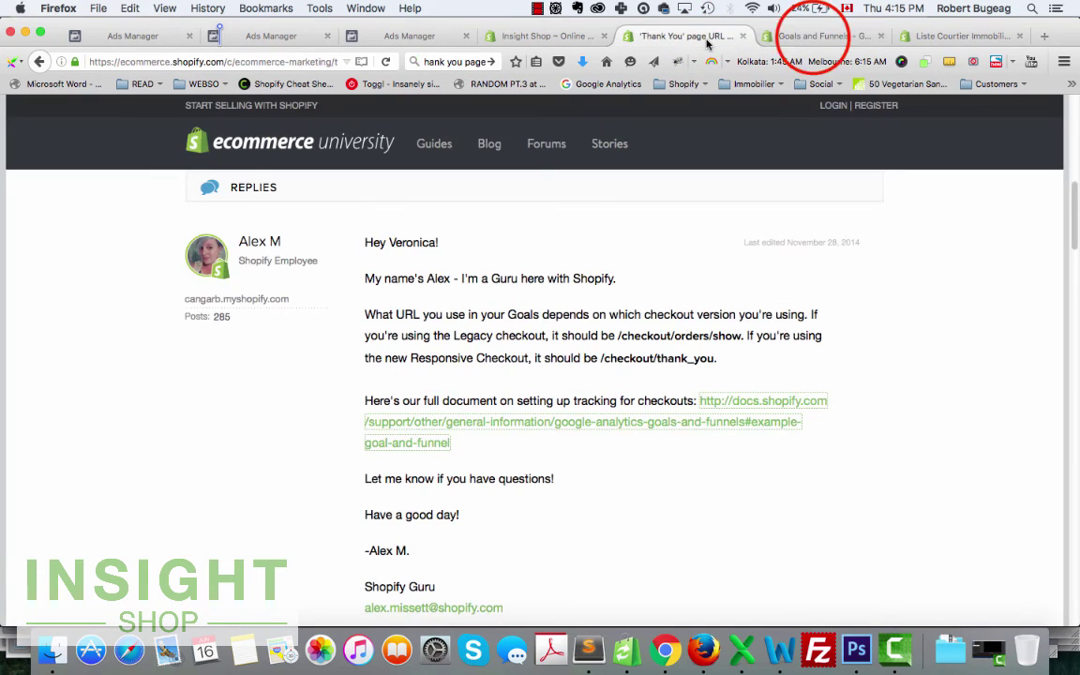
{"action": "left_click", "coordinate": [818, 36]}
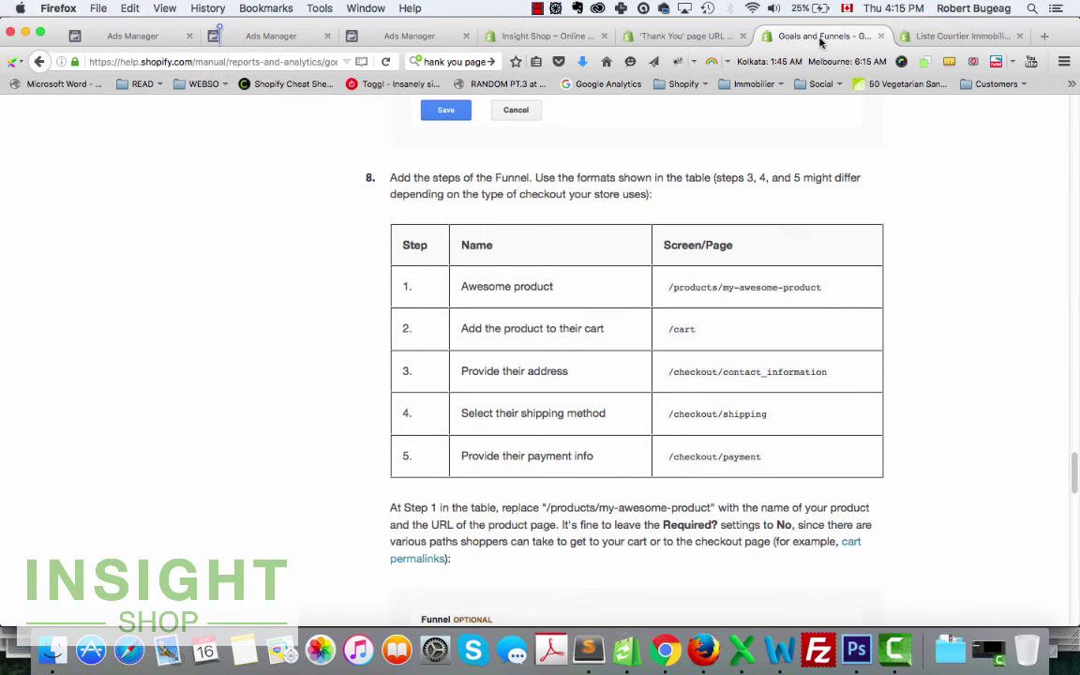
Step: Return to the Facebook Pixel page in Ads Manager and look over its activity area, Events section and custom conversions
{"action": "left_click", "coordinate": [133, 35]}
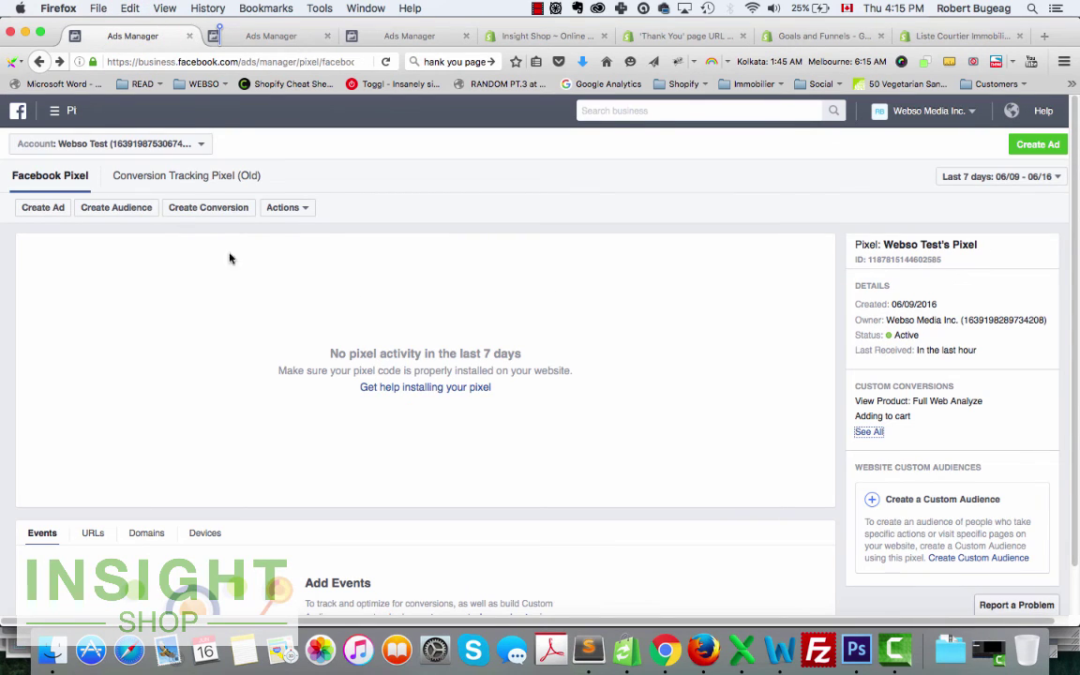
{"action": "scroll", "coordinate": [472, 291], "scroll_direction": "down", "scroll_amount": 2}
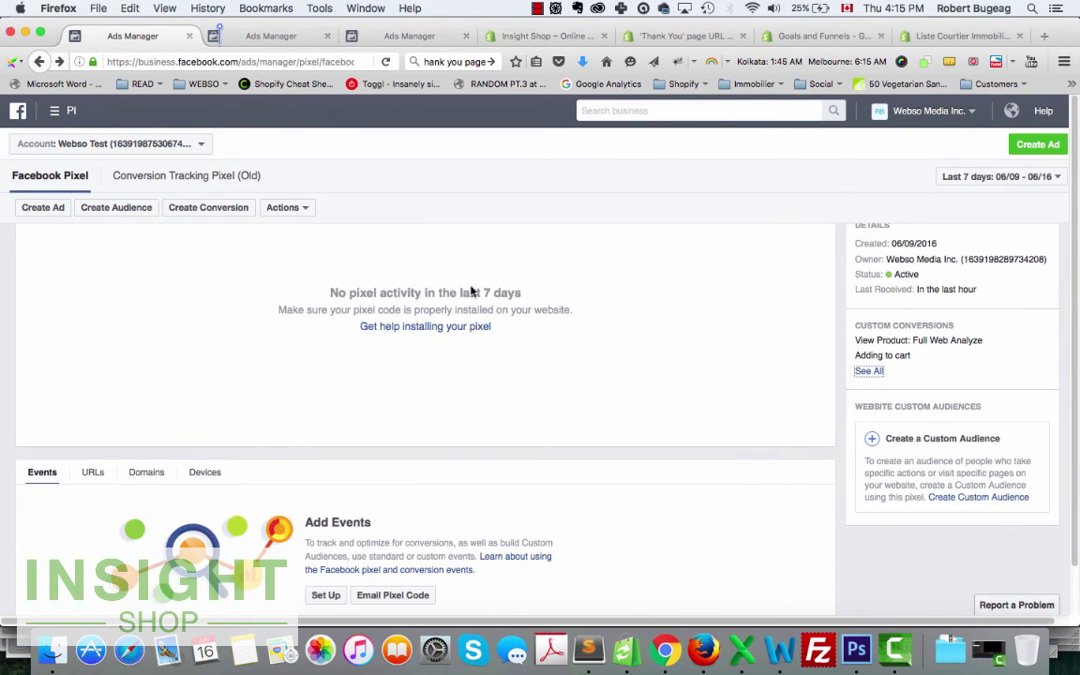
{"action": "scroll", "coordinate": [472, 292], "scroll_direction": "up", "scroll_amount": 2}
{"action": "scroll", "coordinate": [647, 437], "scroll_direction": "down", "scroll_amount": 2}
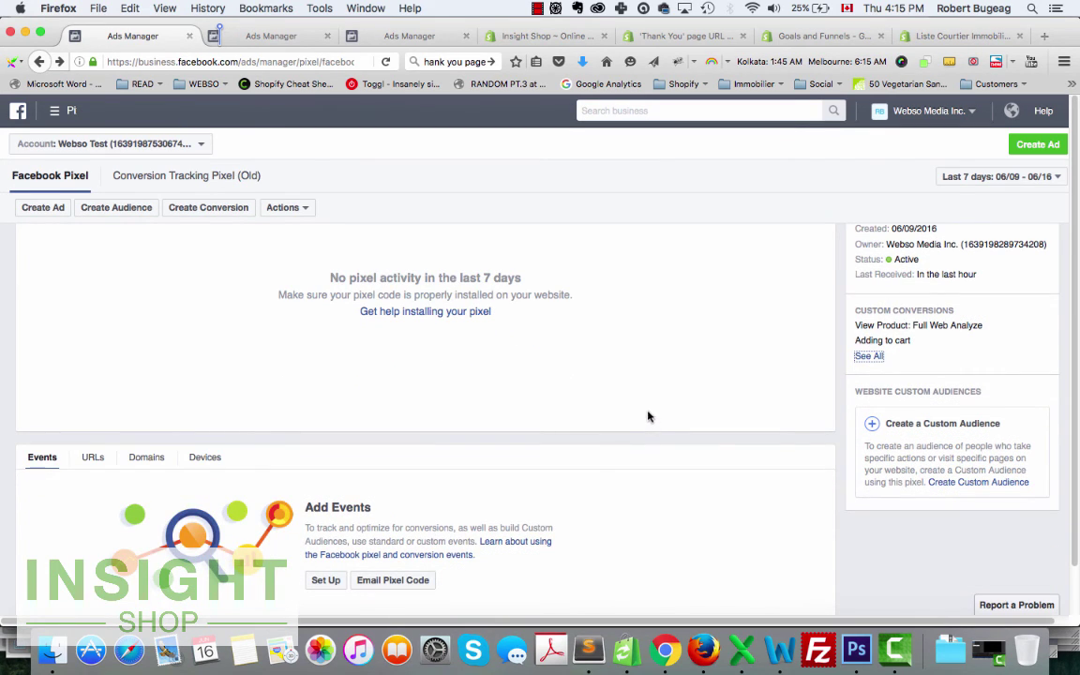
{"action": "scroll", "coordinate": [649, 416], "scroll_direction": "down", "scroll_amount": 1}
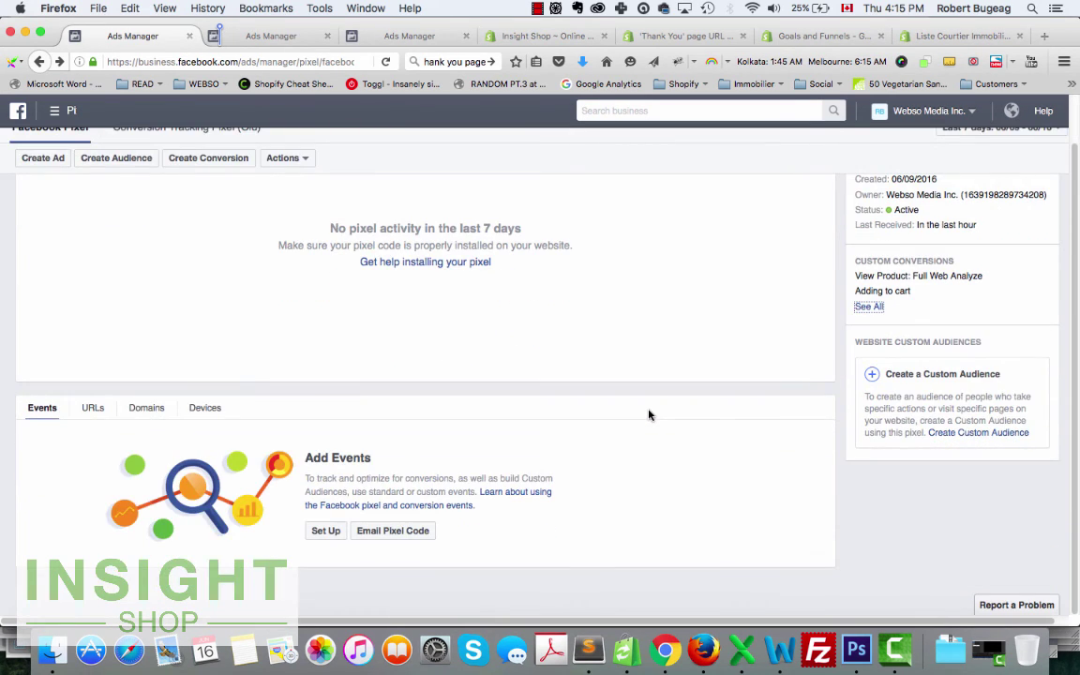
{"action": "scroll", "coordinate": [649, 416], "scroll_direction": "up", "scroll_amount": 2}
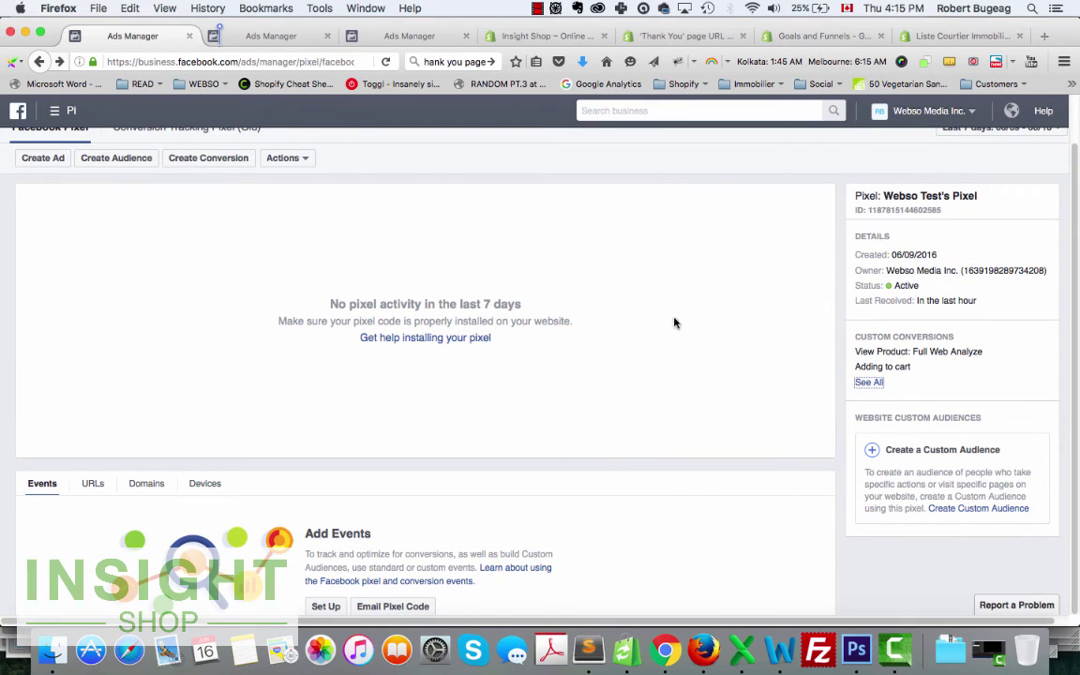
{"action": "scroll", "coordinate": [661, 328], "scroll_direction": "up", "scroll_amount": 1}
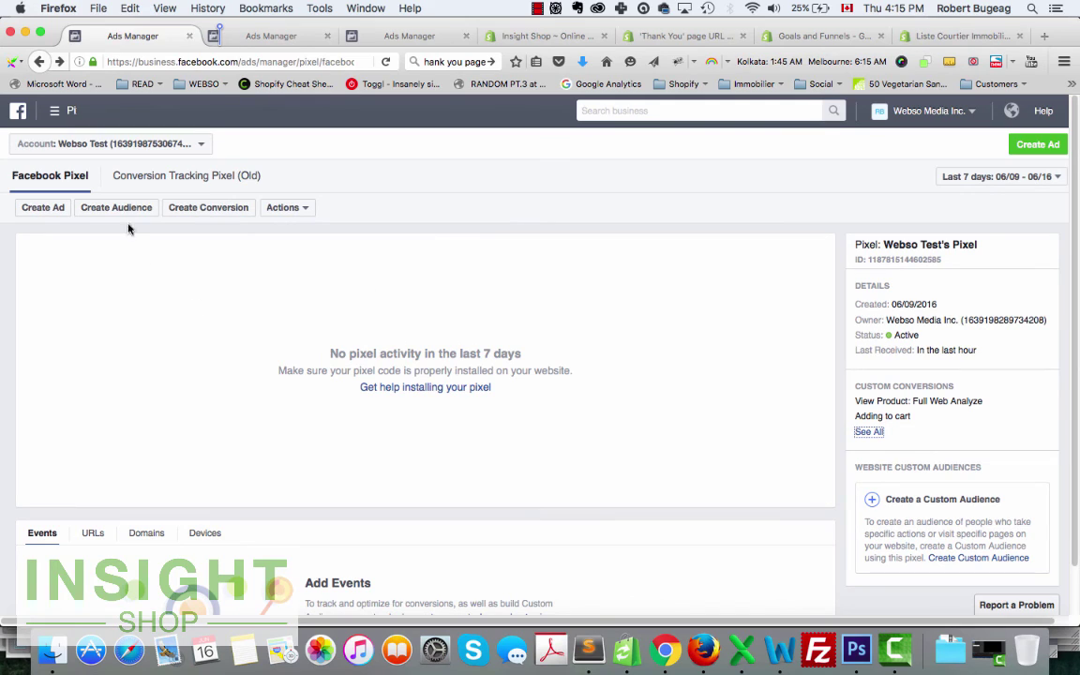